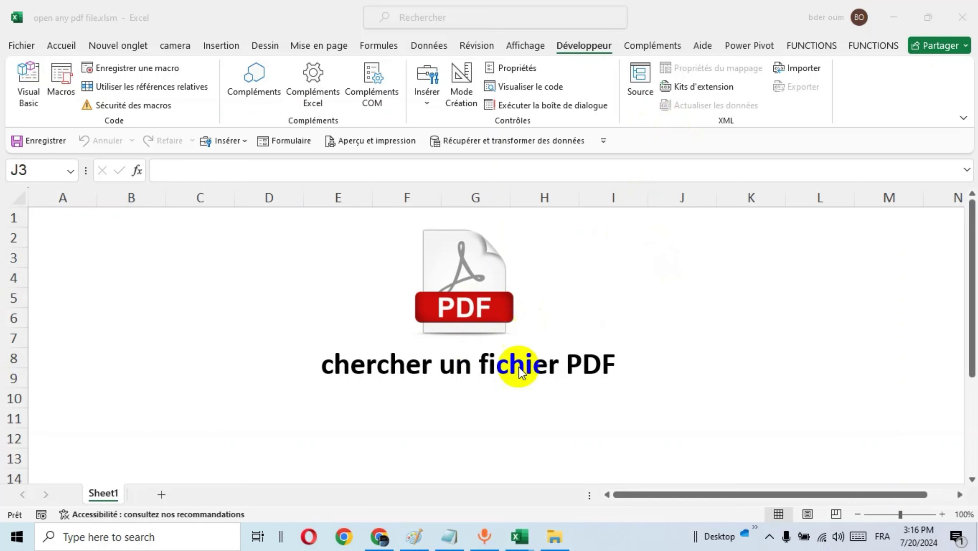
# Show the Recherche PDF UserForm from the workbook.
pyautogui.click(475, 330)
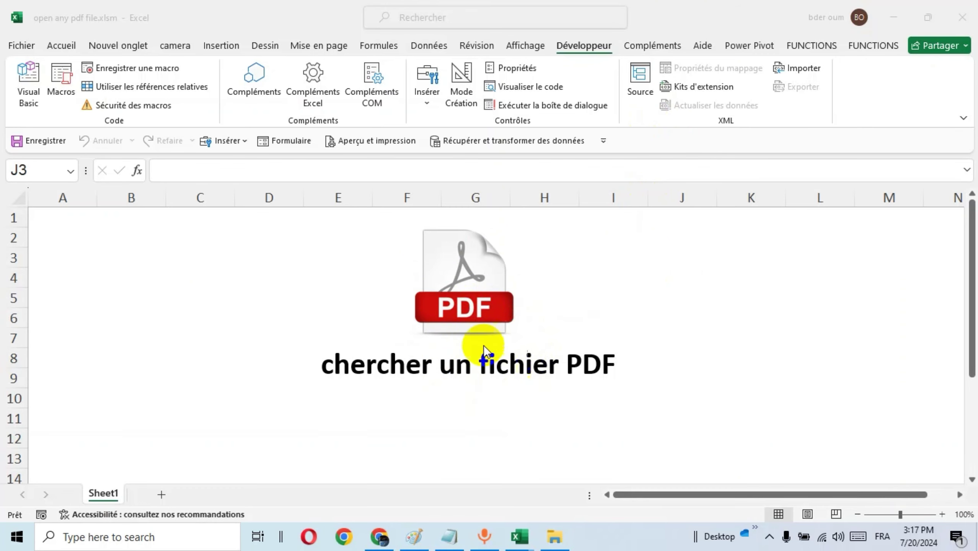
pyautogui.click(468, 307)
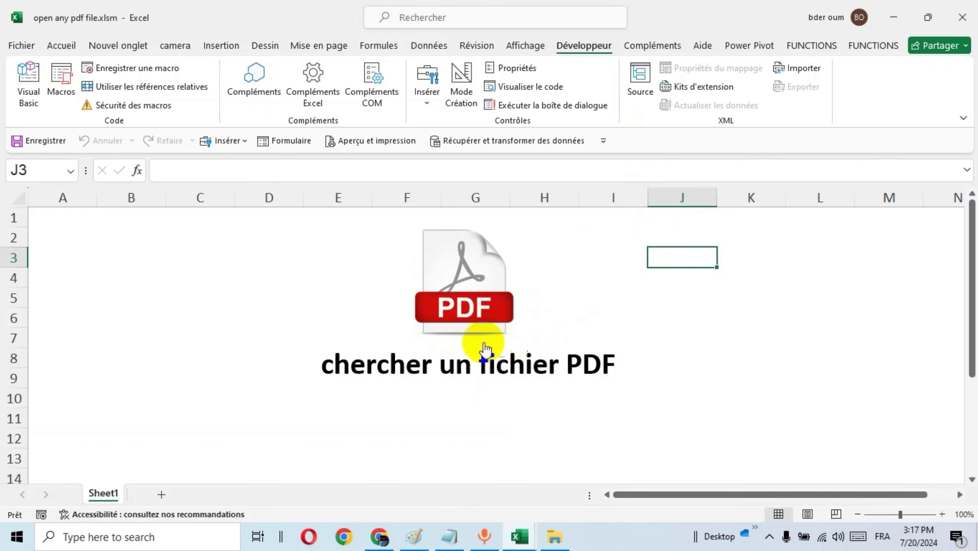
pyautogui.click(467, 317)
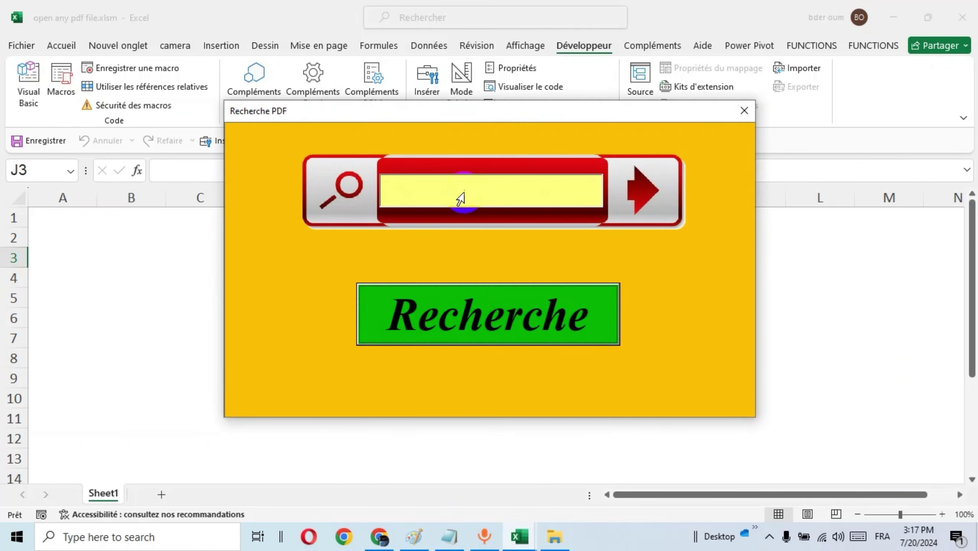
# Search for 'facture' to open Facture.pdf in Acrobat, then close it.
pyautogui.click(481, 194)
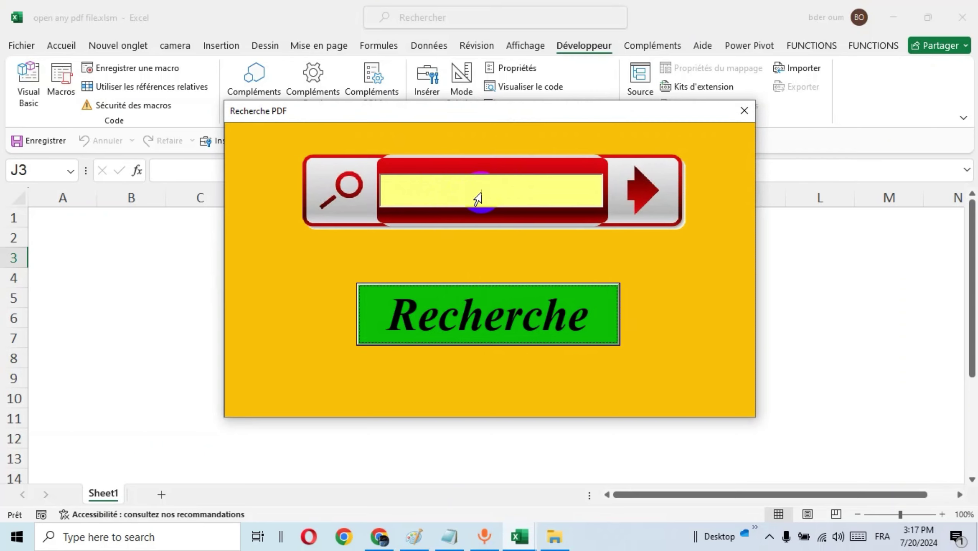
pyautogui.click(479, 203)
pyautogui.write('facture')
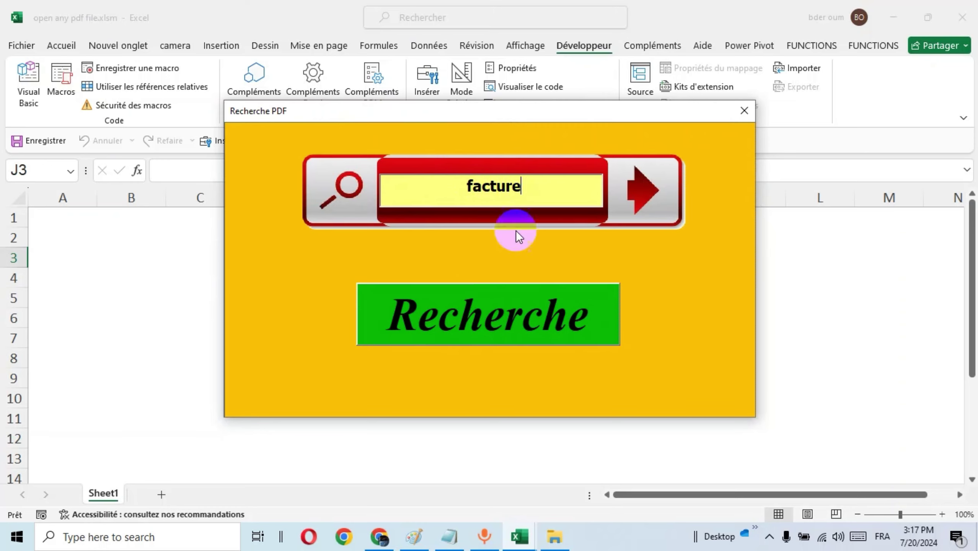
pyautogui.click(498, 331)
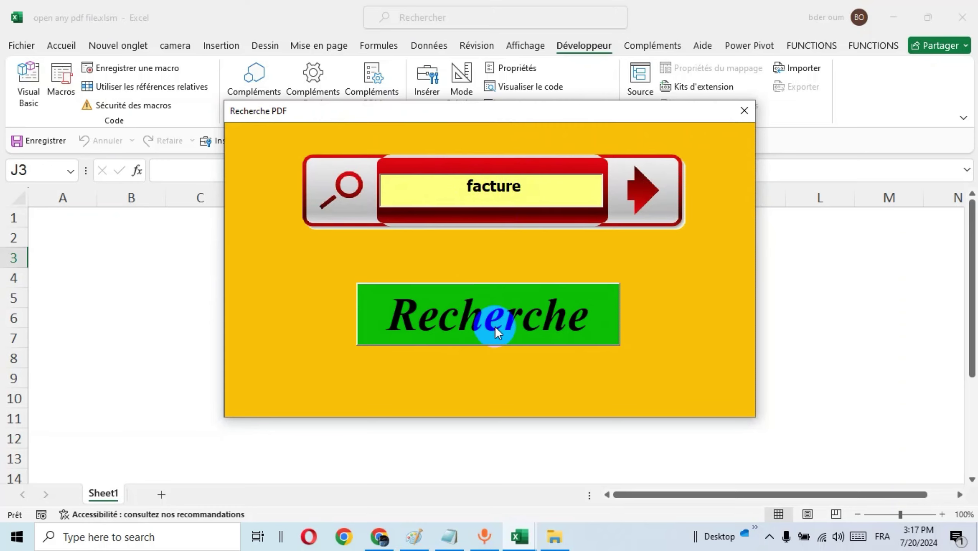
pyautogui.click(500, 328)
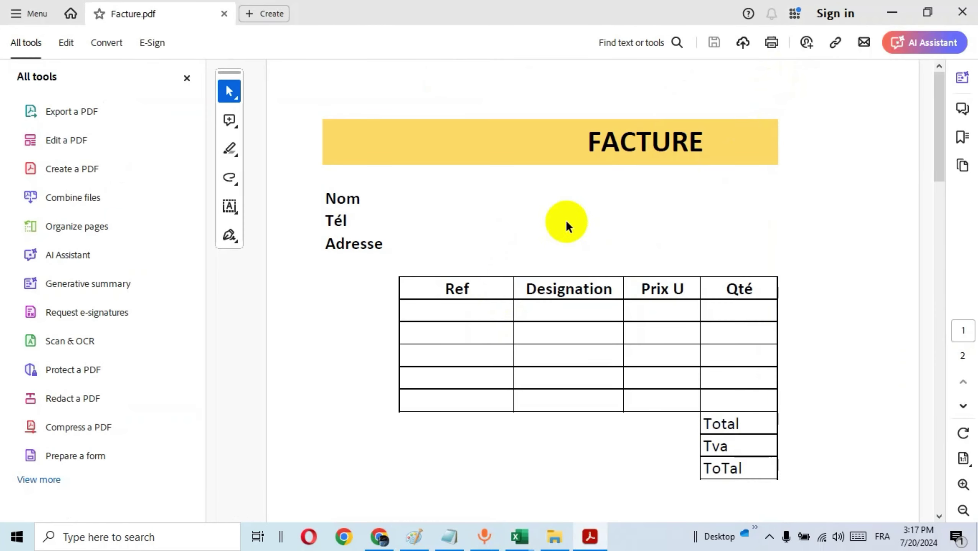
pyautogui.click(964, 13)
# Search 'h' to open and close h.pdf, then view the c tour facture folder in File Explorer.
pyautogui.click(532, 185)
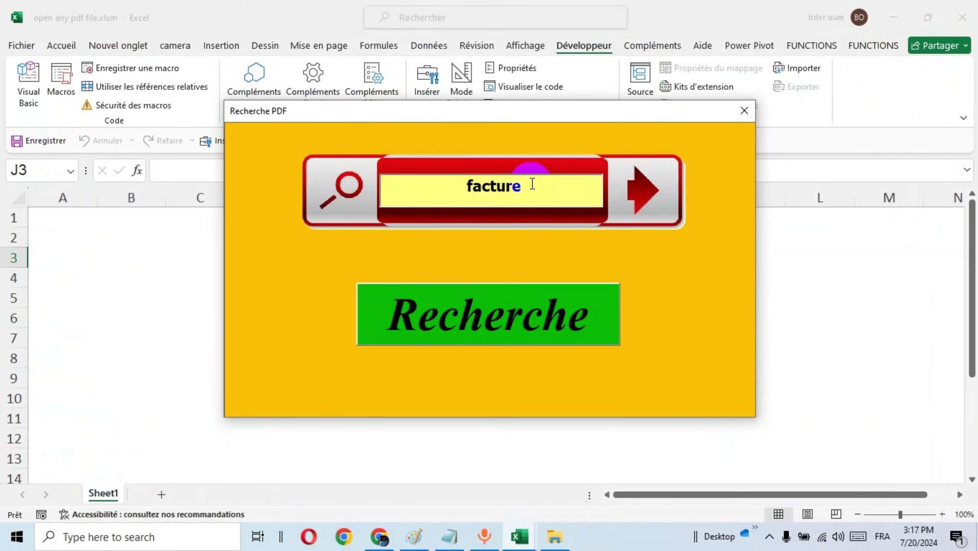
pyautogui.write('h')
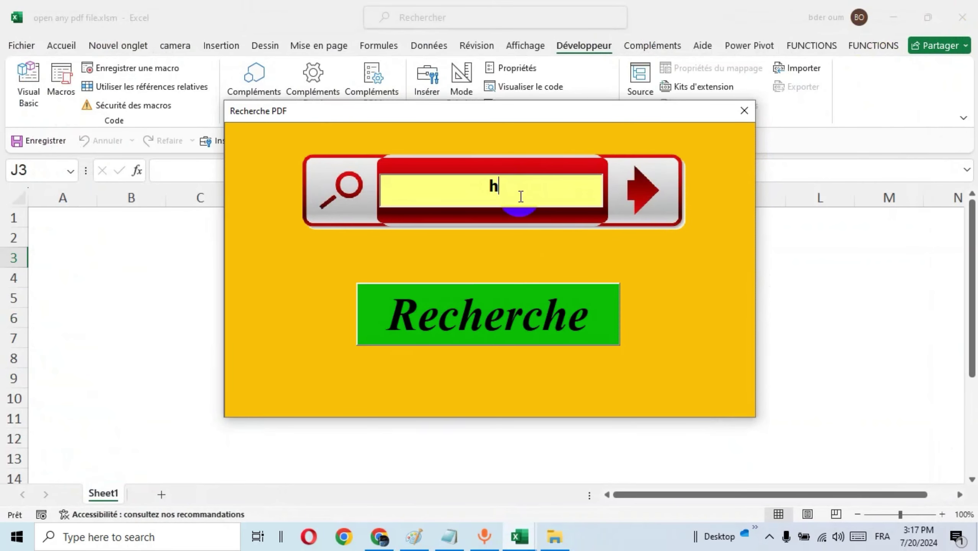
pyautogui.click(501, 324)
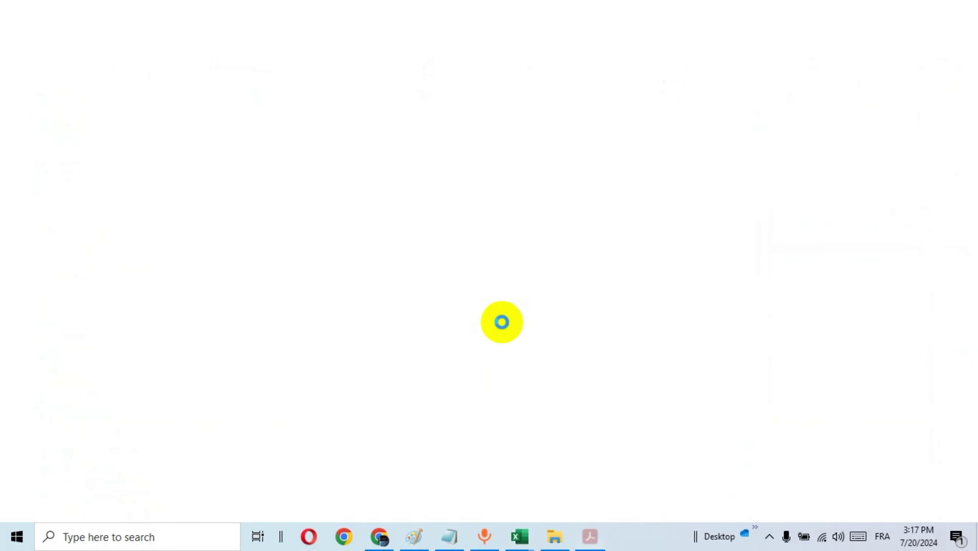
pyautogui.click(958, 15)
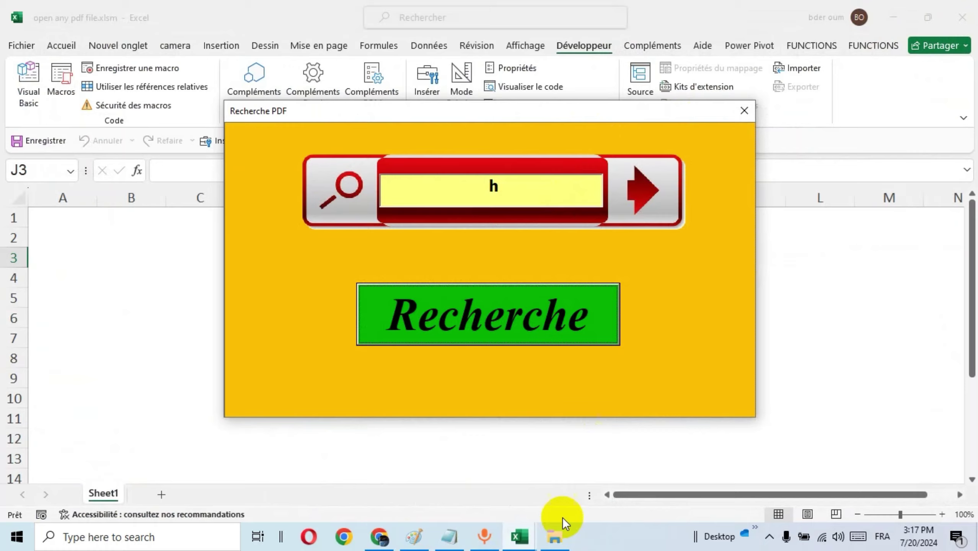
pyautogui.click(554, 537)
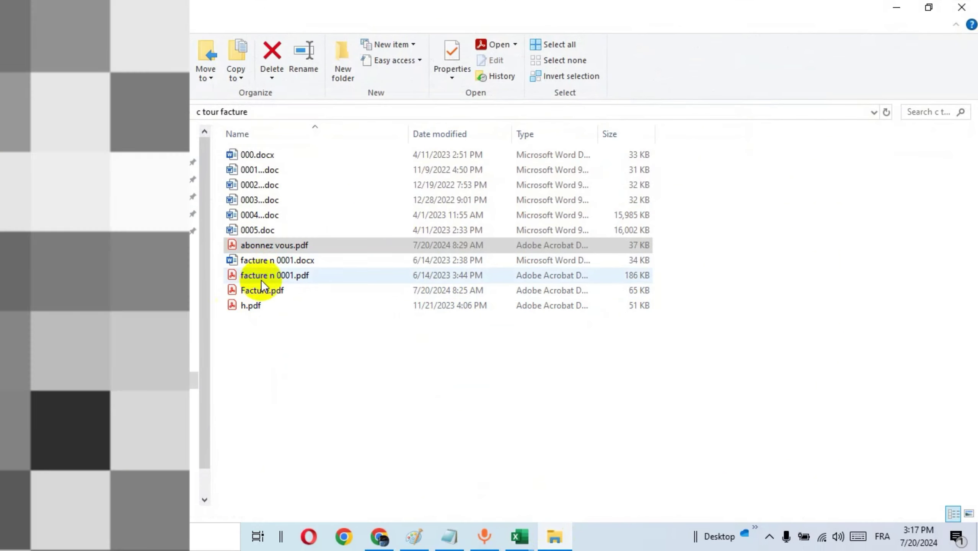
pyautogui.click(887, 9)
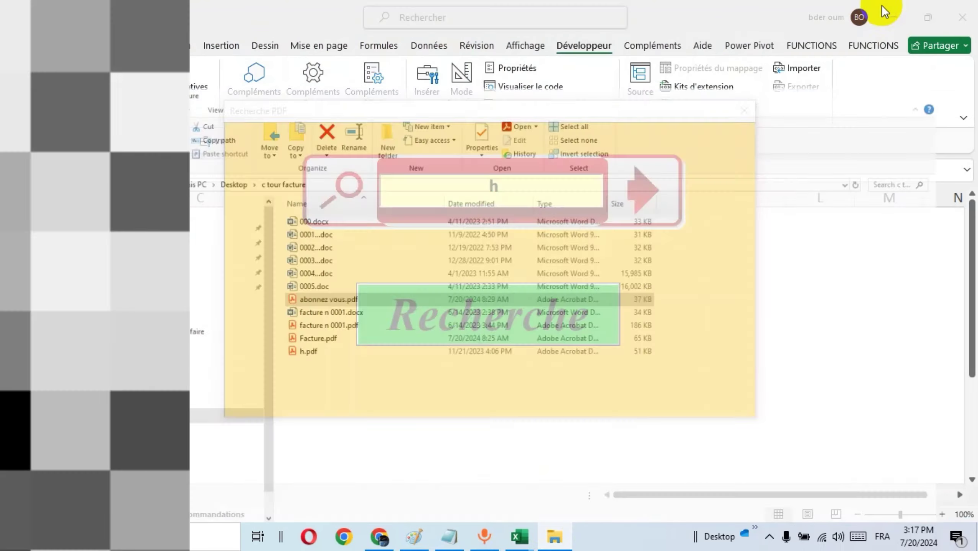
# Enter 'abonnez vous' in the search field, run Recherche, and close the opened abonnez vous.pdf.
pyautogui.click(563, 184)
pyautogui.write('aboon')
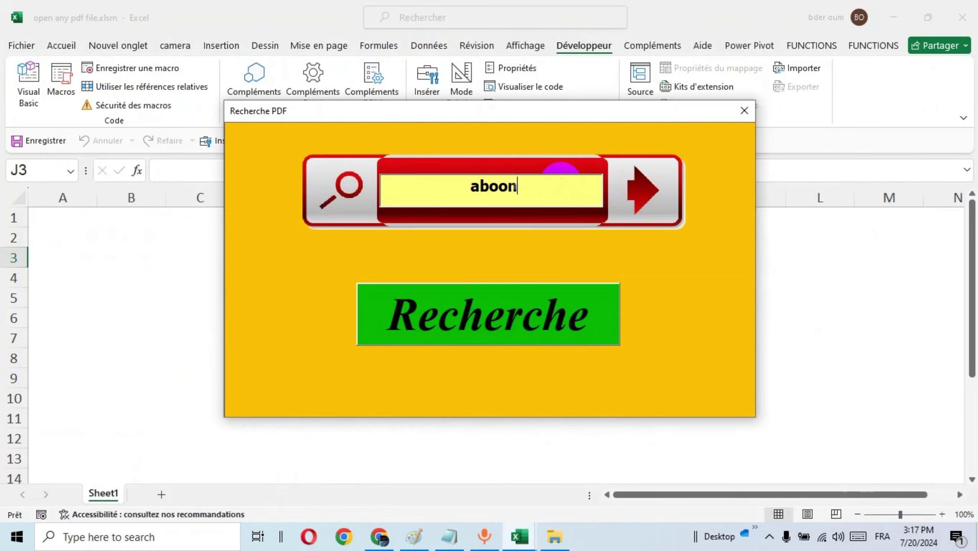
pyautogui.write('ez')
pyautogui.press('BackSpace')
pyautogui.write('ez v')
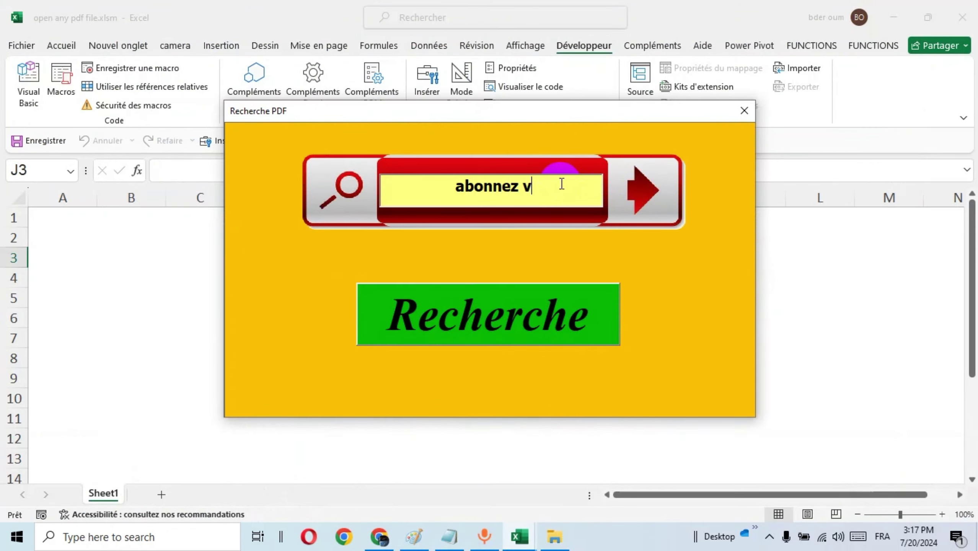
pyautogui.write('ous')
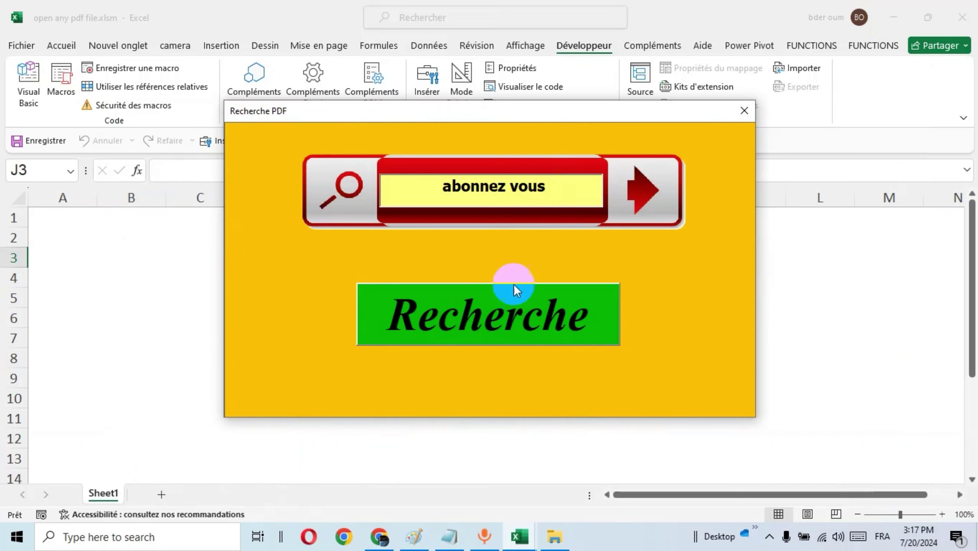
pyautogui.click(508, 308)
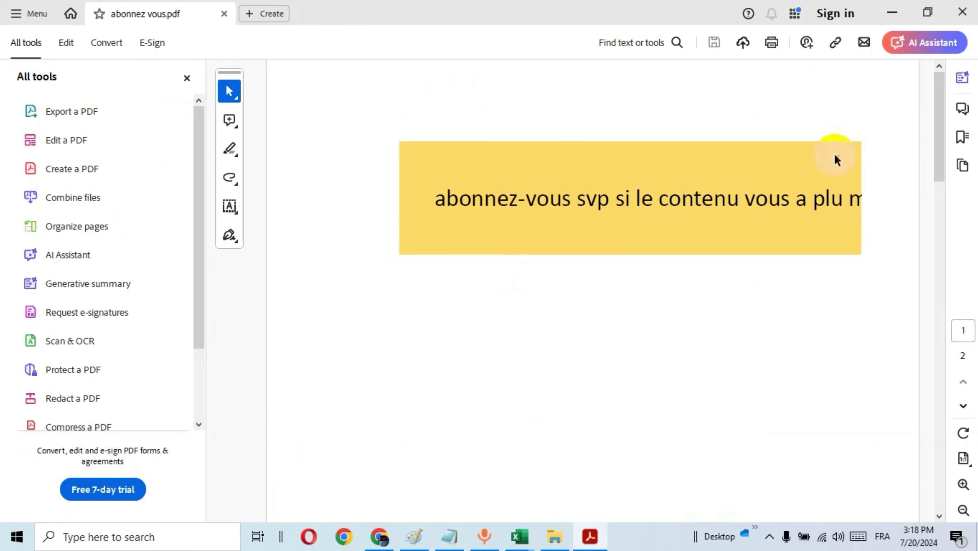
pyautogui.click(973, 7)
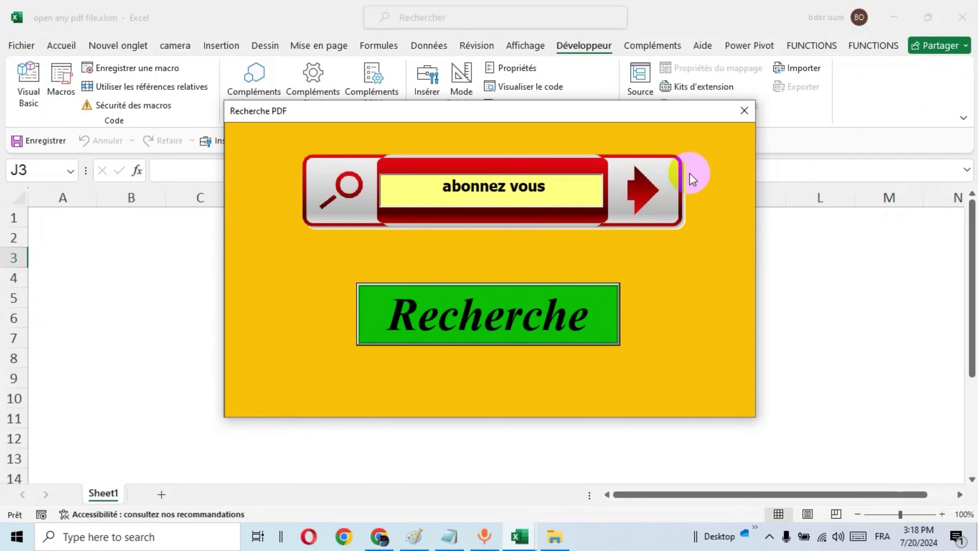
# Close the Recherche PDF form, save, and create the new blank workbook Classeur1.
pyautogui.click(744, 112)
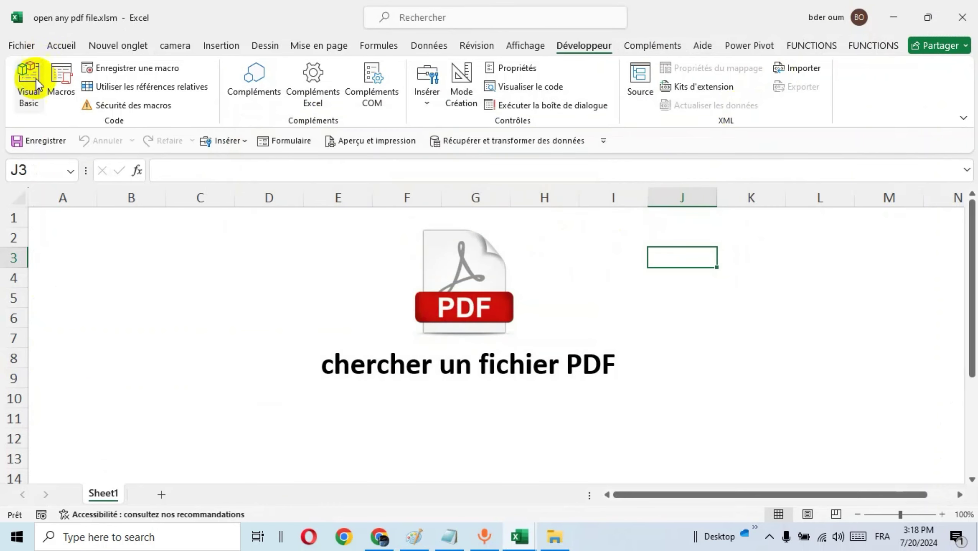
pyautogui.click(31, 142)
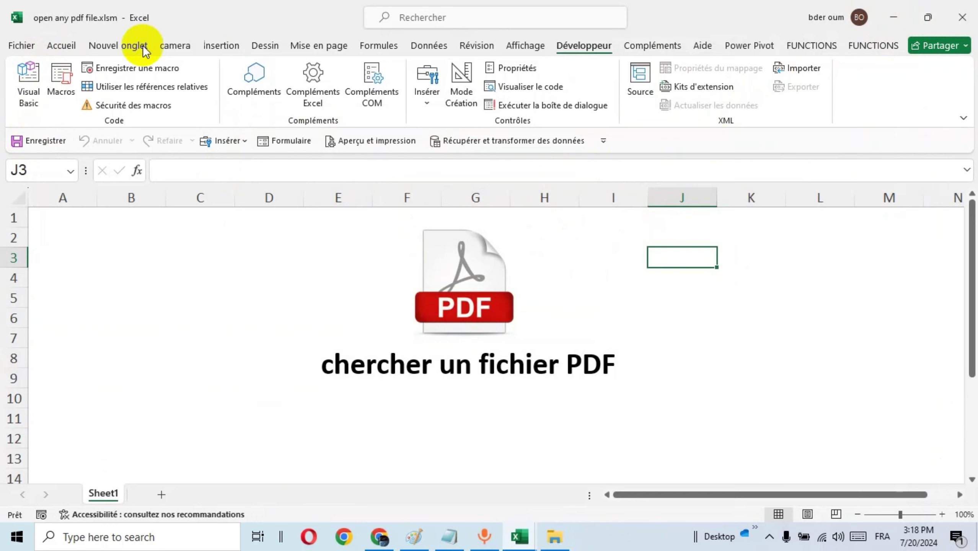
pyautogui.click(29, 50)
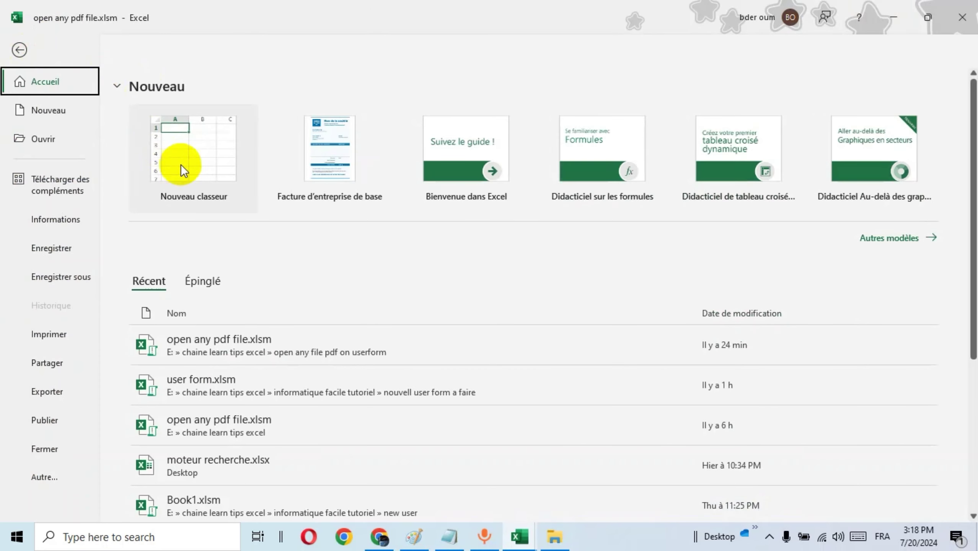
pyautogui.click(193, 157)
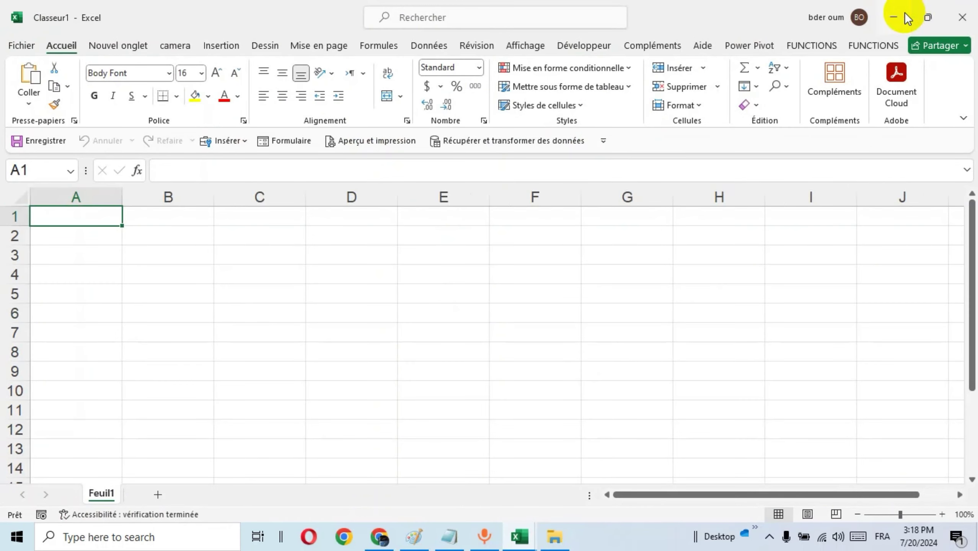
# Close the 'open any pdf file' workbook and the Classeur1 VBA editor.
pyautogui.click(898, 16)
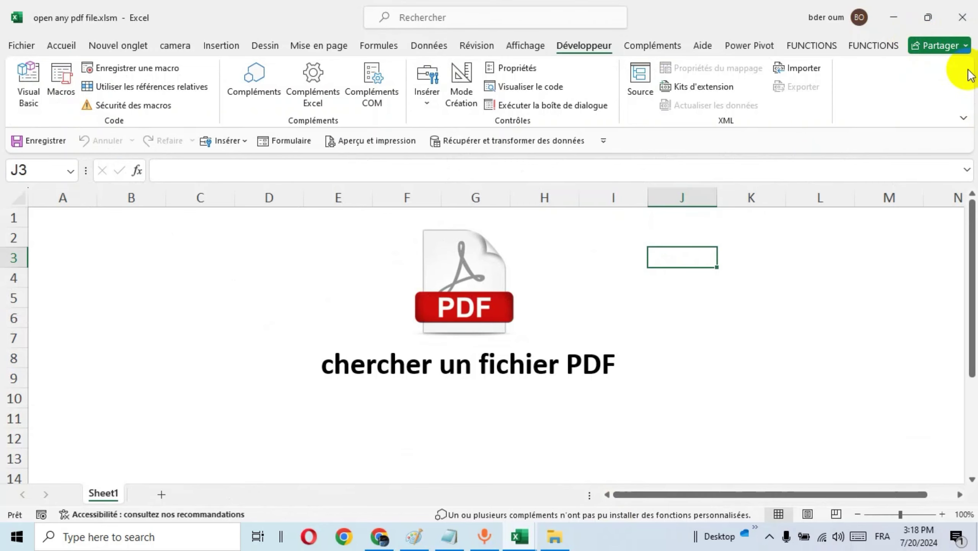
pyautogui.click(963, 16)
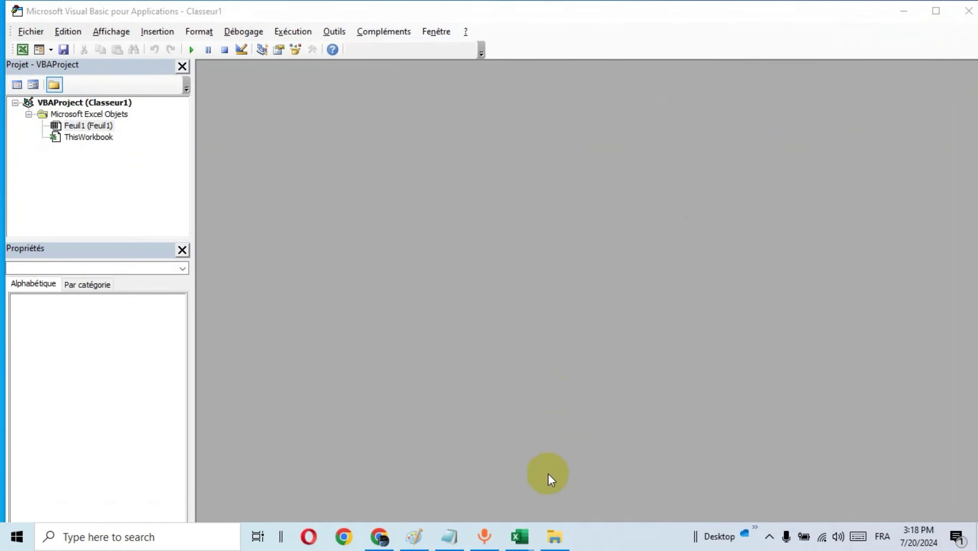
pyautogui.click(968, 10)
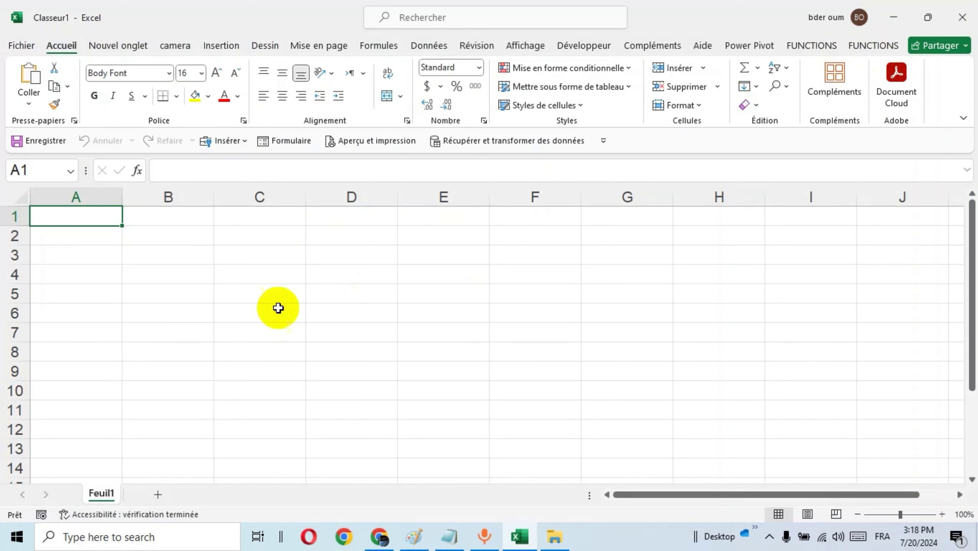
# Launch PowerPoint via the 'po' search and create a new blank presentation.
pyautogui.click(163, 538)
pyautogui.write('po')
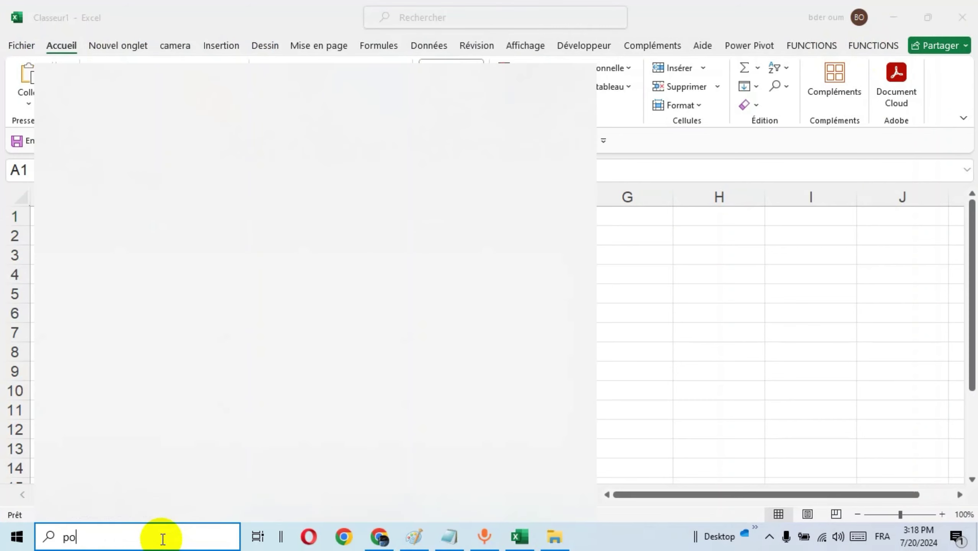
pyautogui.click(118, 143)
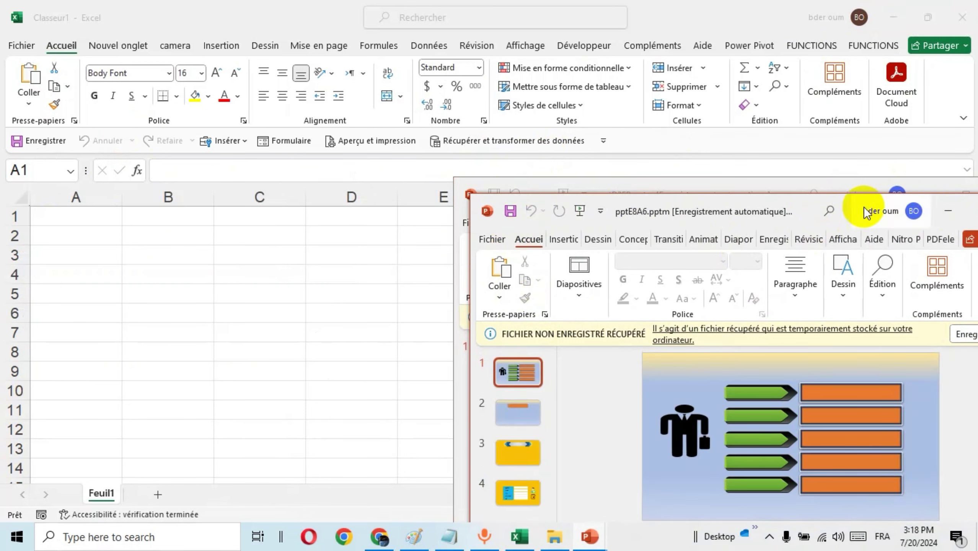
pyautogui.click(496, 239)
pyautogui.click(700, 351)
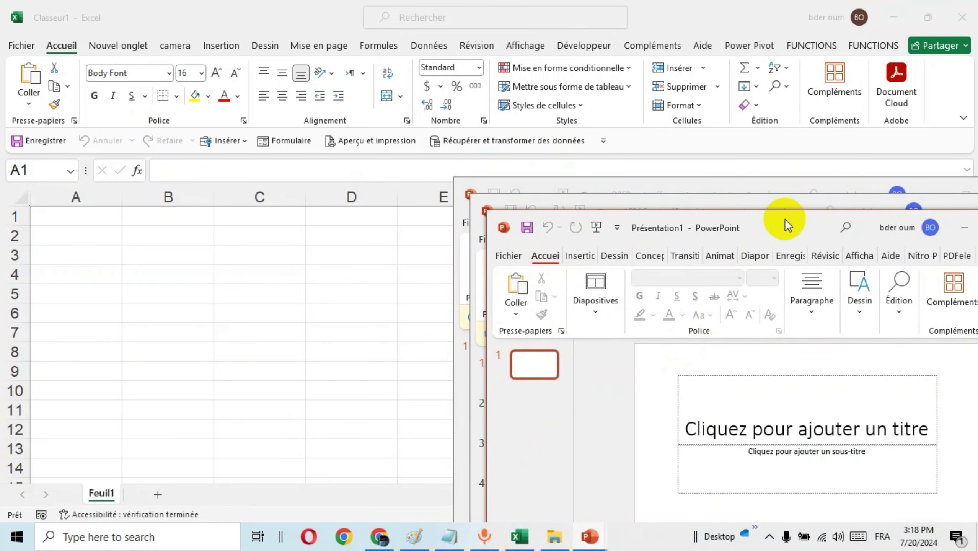
# Move Présentation1 aside, minimize the yellow-slide presentation, and maximize Présentation1.
pyautogui.moveTo(786, 219); pyautogui.dragTo(329, 10)
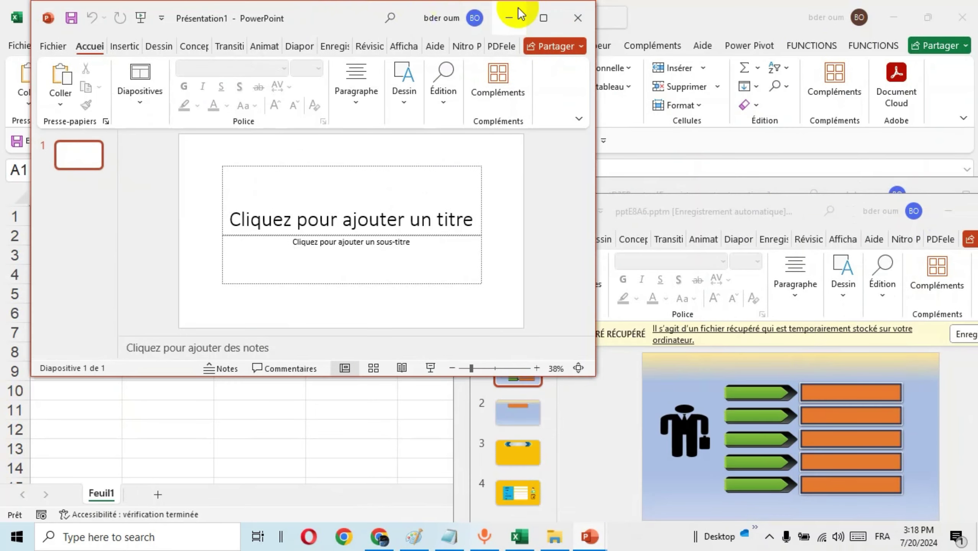
pyautogui.click(929, 190)
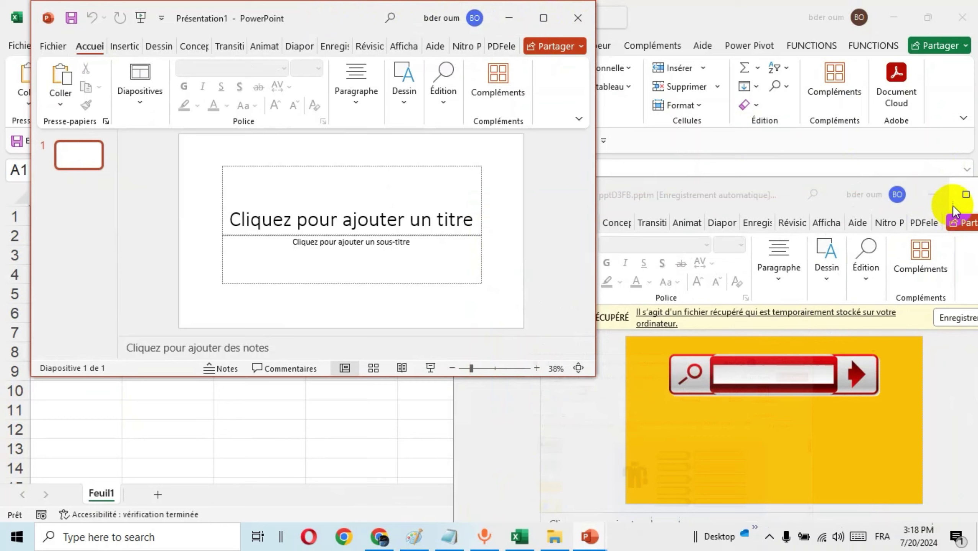
pyautogui.click(930, 189)
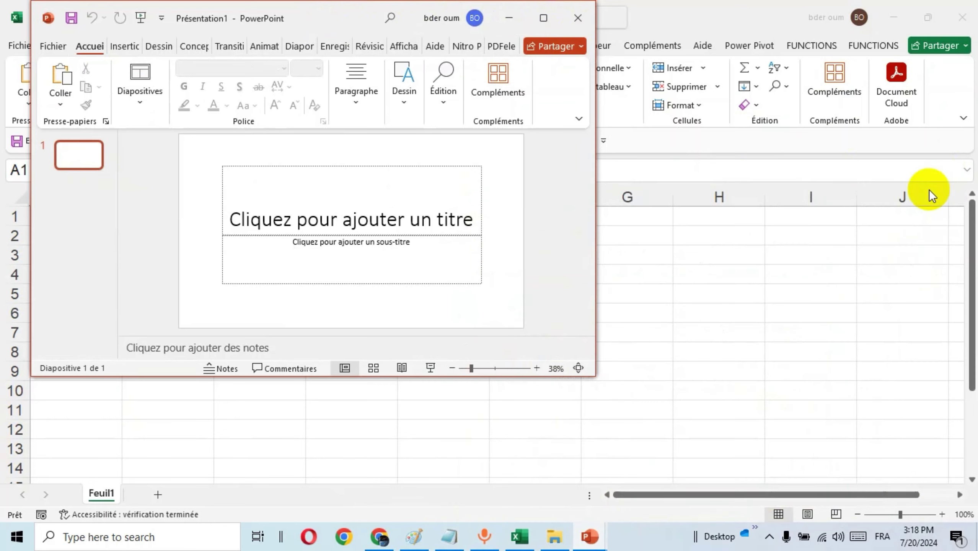
pyautogui.click(542, 18)
# Delete the title and subtitle placeholders from slide 1.
pyautogui.click(500, 197)
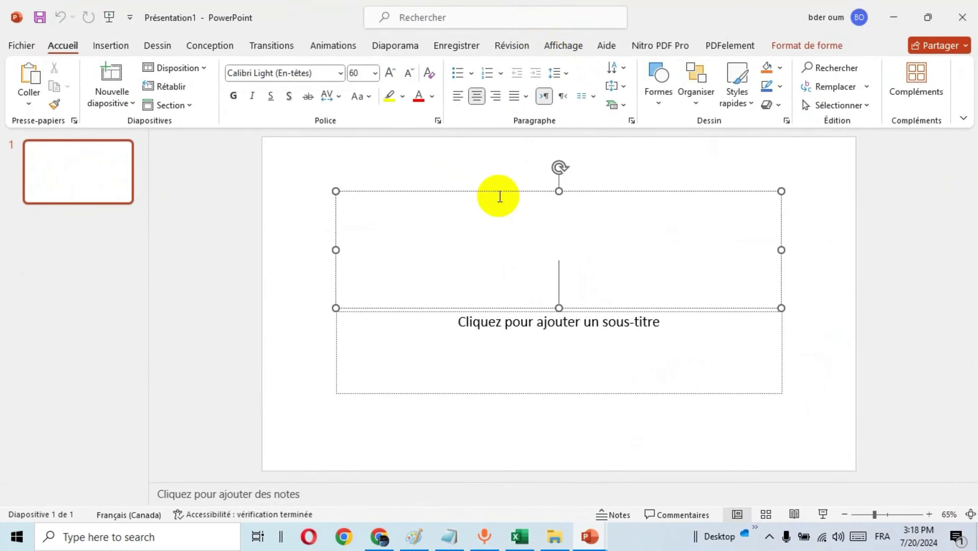
pyautogui.press('Escape')
pyautogui.press('Delete')
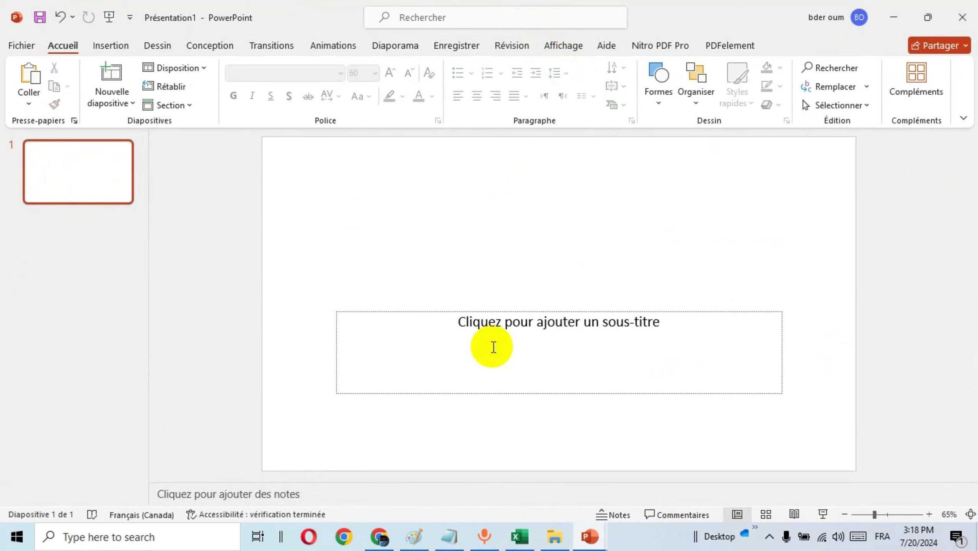
pyautogui.click(502, 311)
pyautogui.press('Delete')
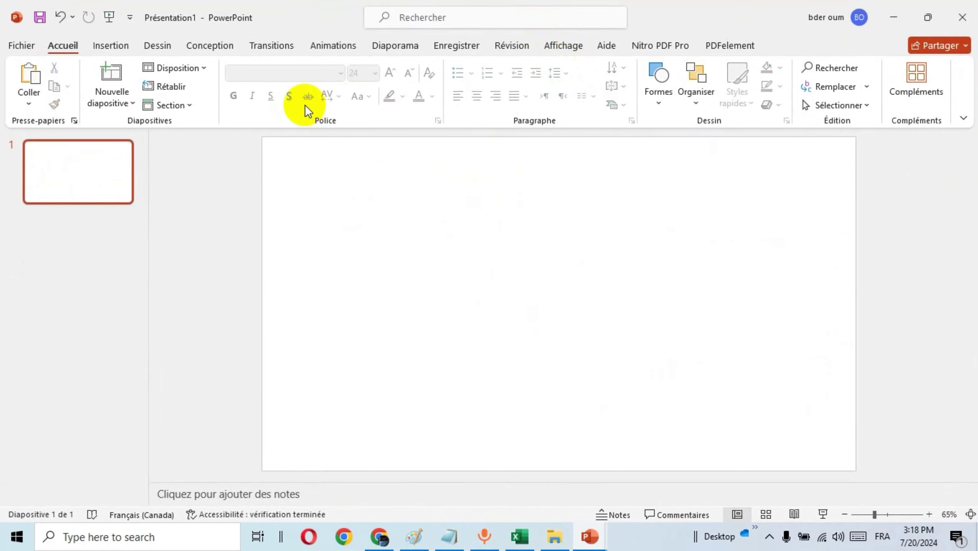
# Give the slide a solid gold background fill from Mise en forme de l'arrière-plan.
pyautogui.click(159, 48)
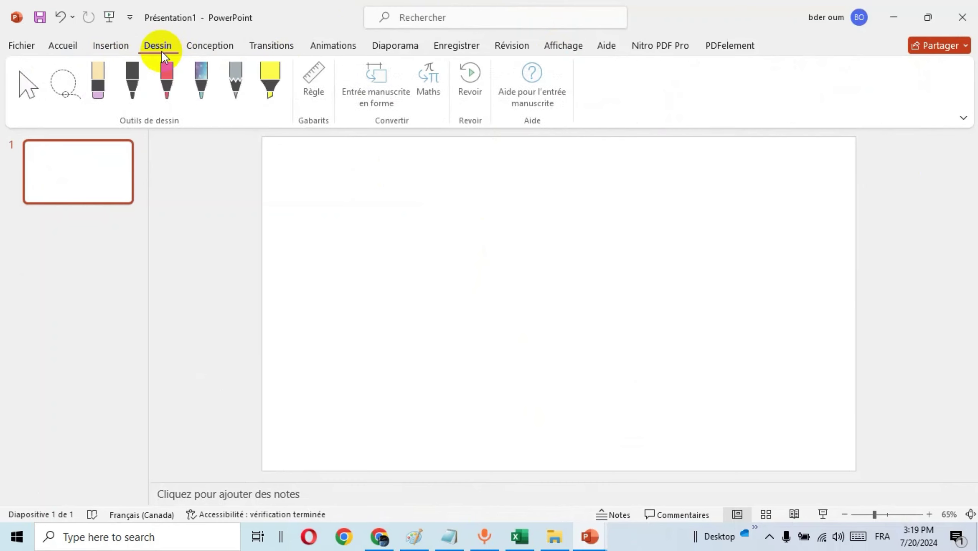
pyautogui.click(218, 41)
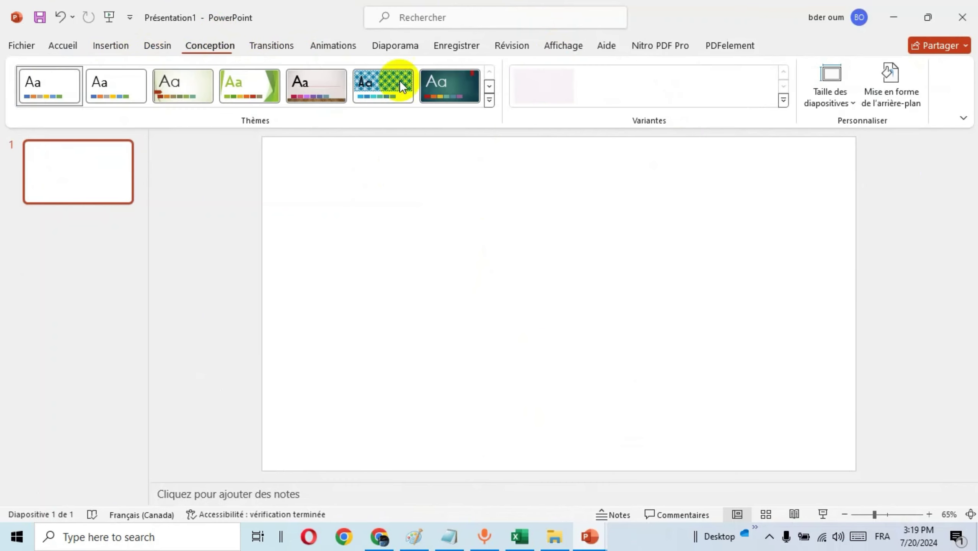
pyautogui.click(909, 104)
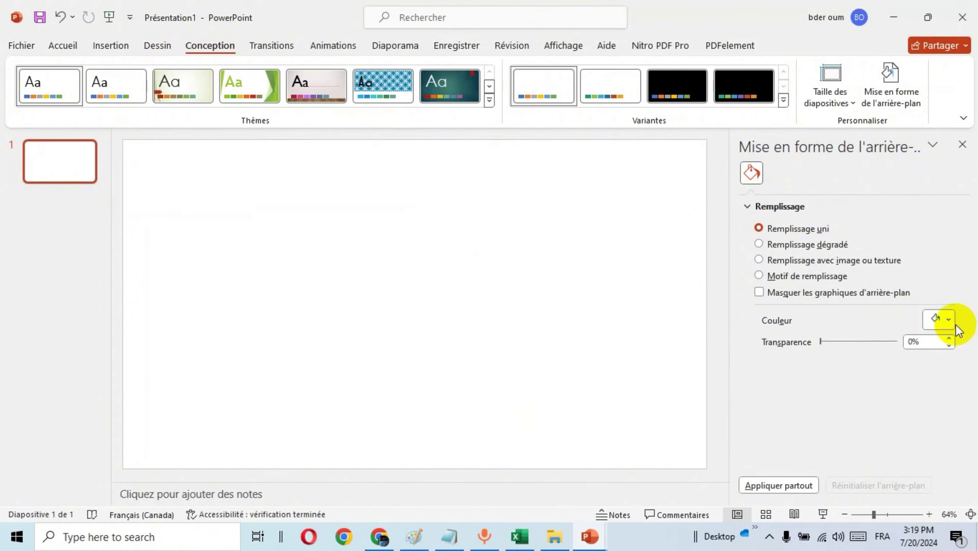
pyautogui.click(953, 323)
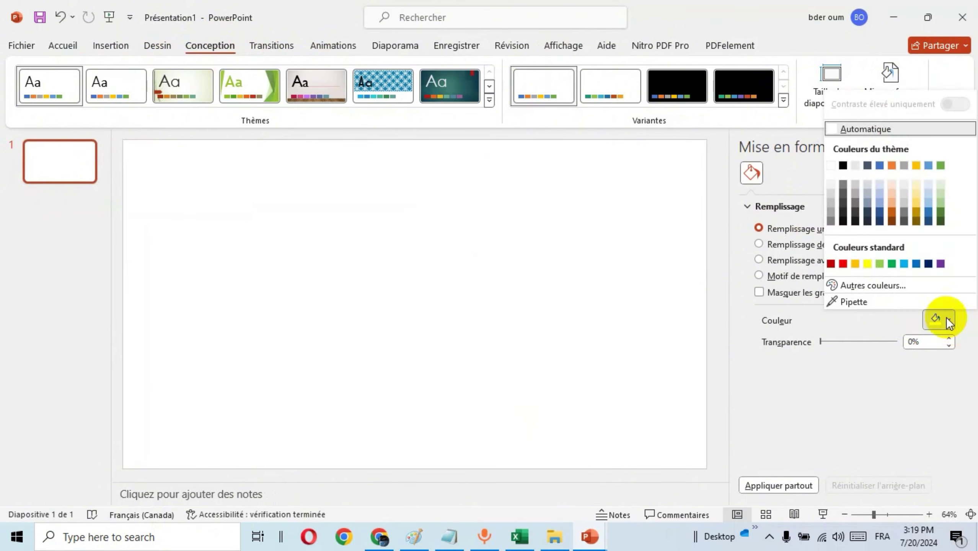
pyautogui.click(853, 264)
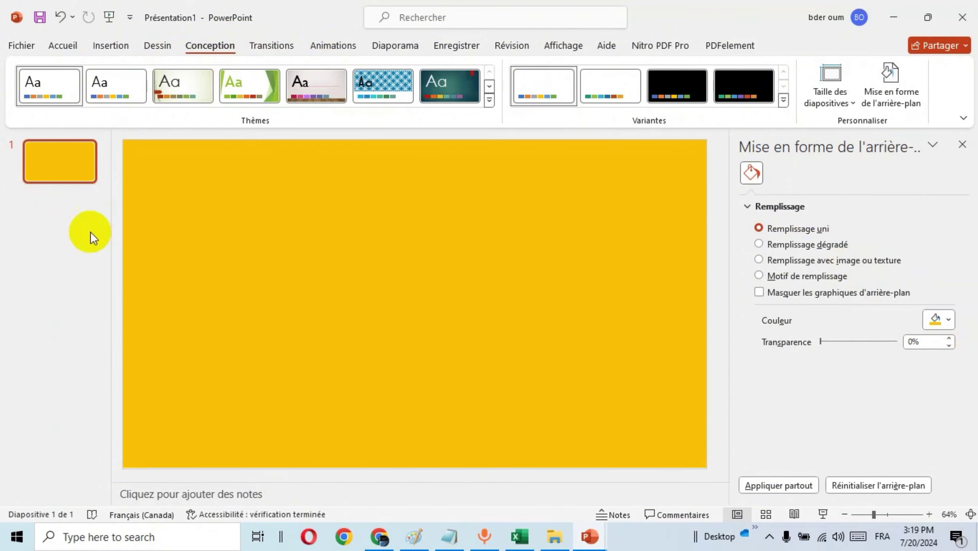
# Insert the kisspng search-bar buttons picture from the Downloads folder onto the slide.
pyautogui.click(113, 42)
pyautogui.click(139, 104)
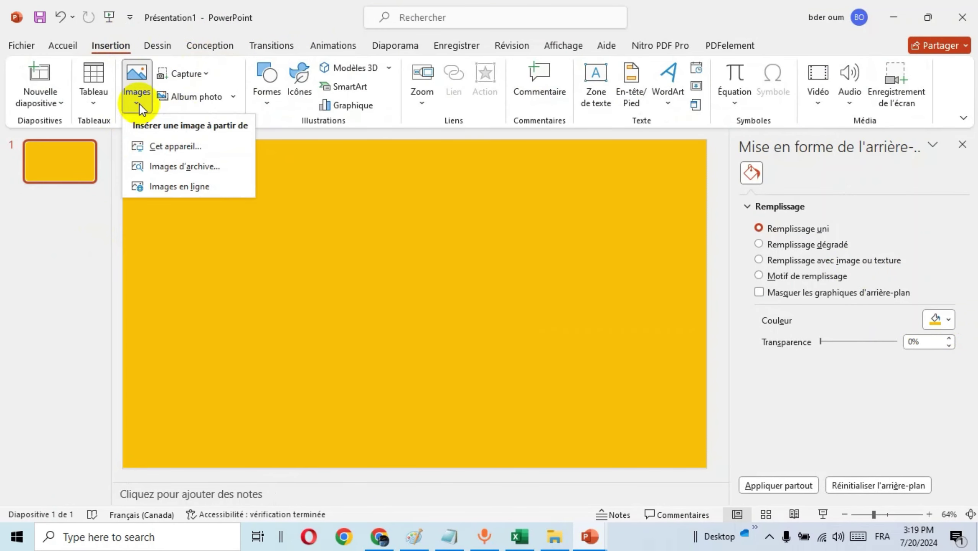
pyautogui.click(184, 149)
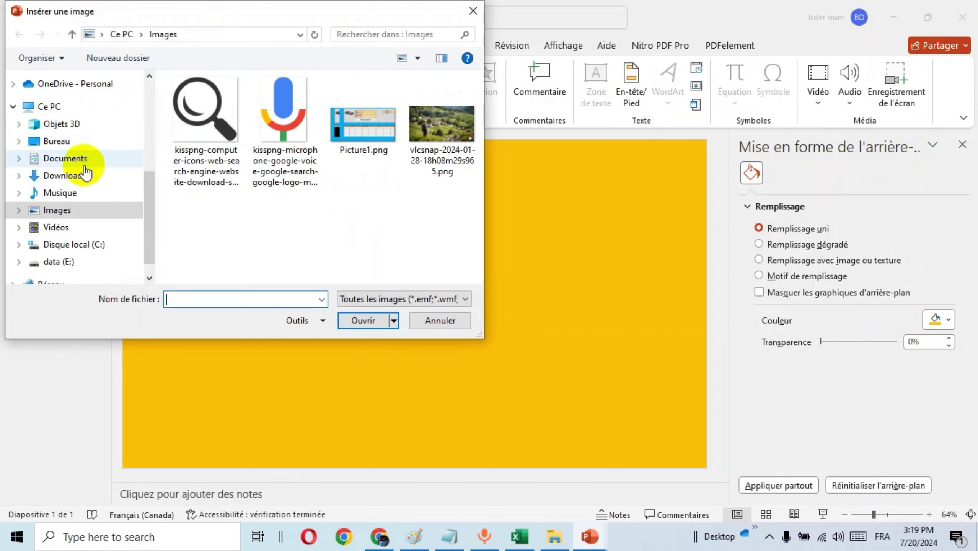
pyautogui.click(91, 174)
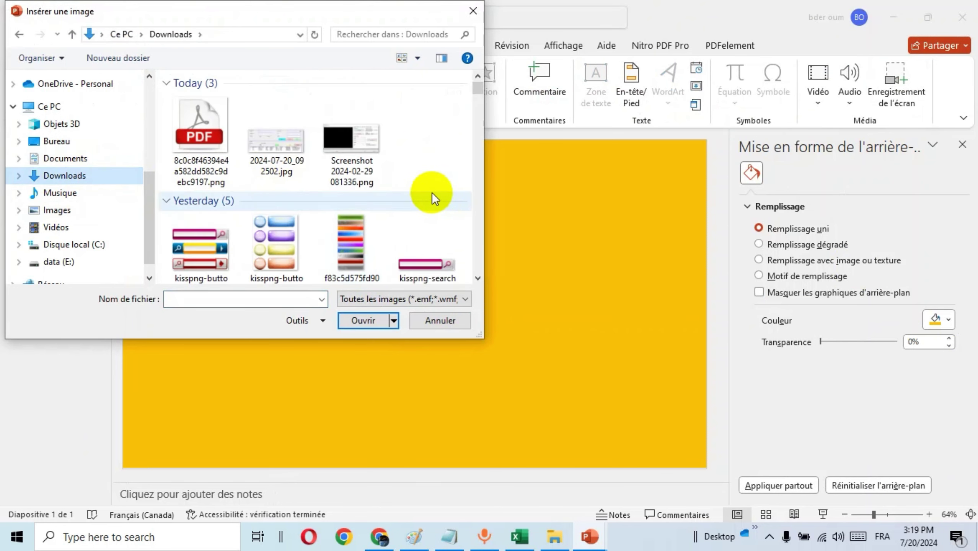
pyautogui.click(479, 277)
pyautogui.click(216, 220)
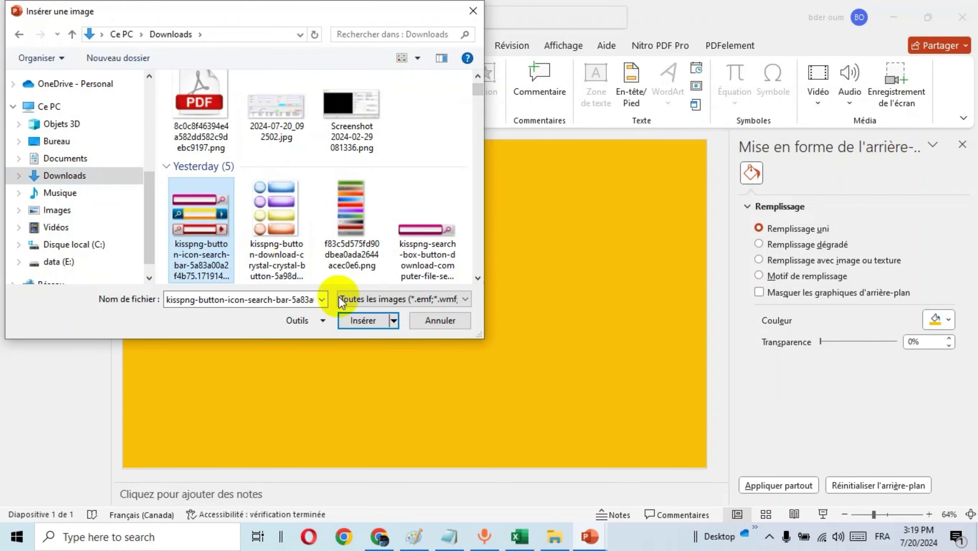
pyautogui.click(352, 319)
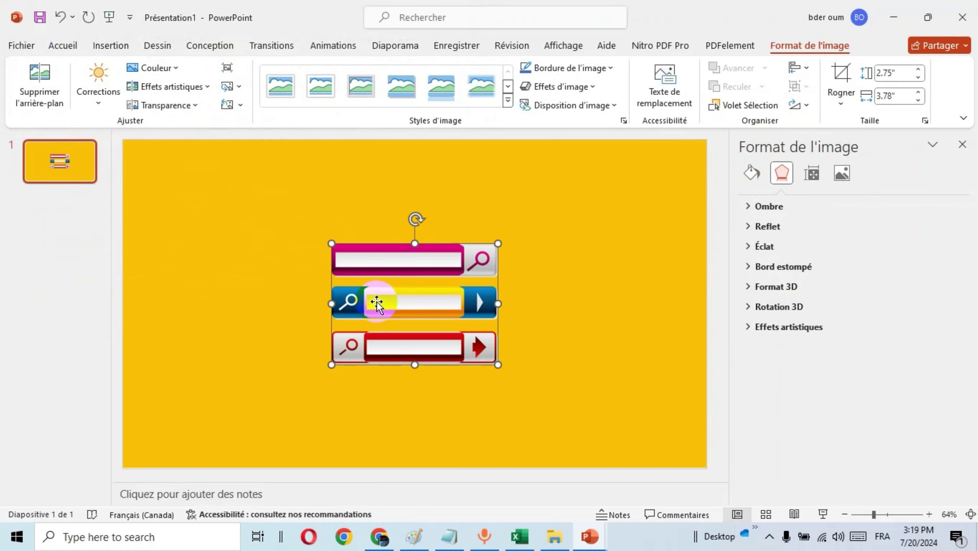
# Enlarge the picture and crop away the two upper banners, keeping only the red one.
pyautogui.moveTo(498, 244); pyautogui.dragTo(615, 231)
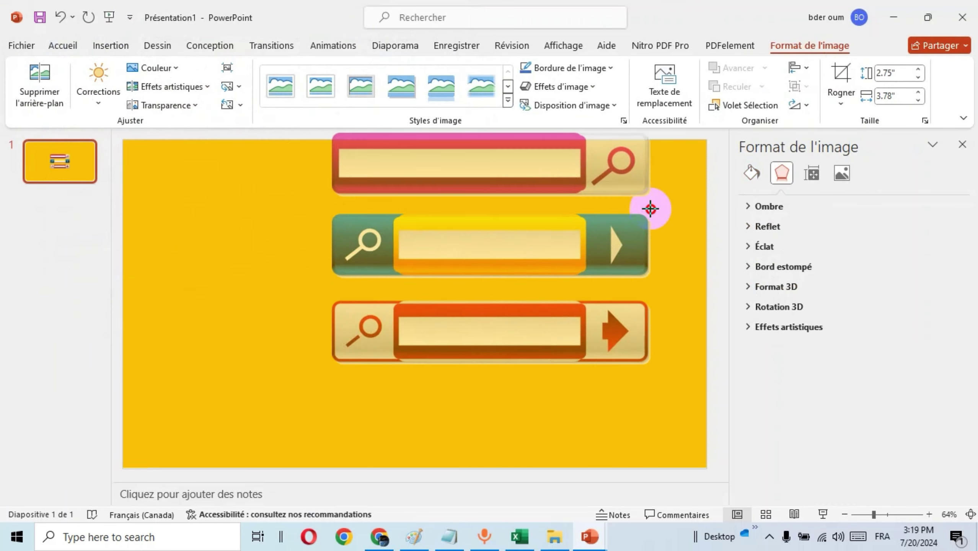
pyautogui.moveTo(491, 264); pyautogui.dragTo(400, 292)
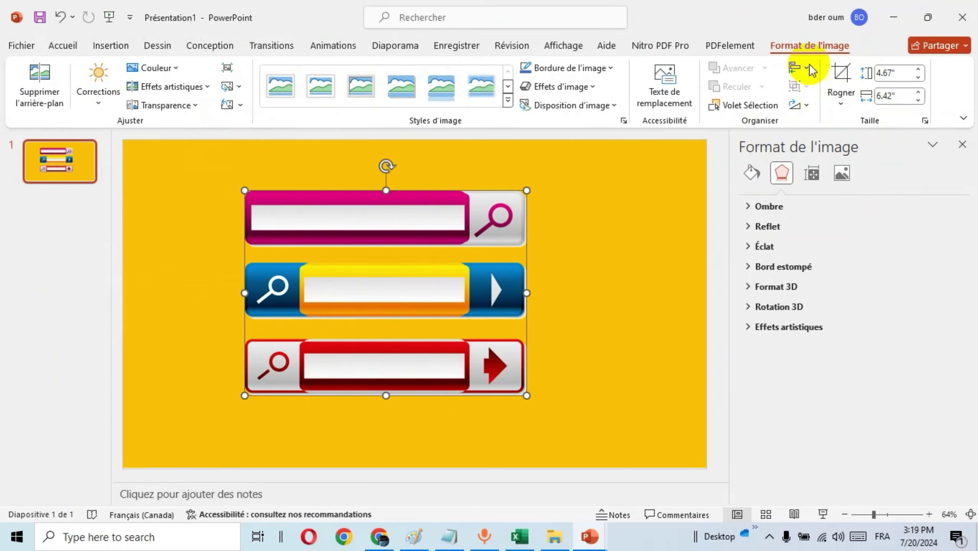
pyautogui.click(842, 102)
pyautogui.click(868, 125)
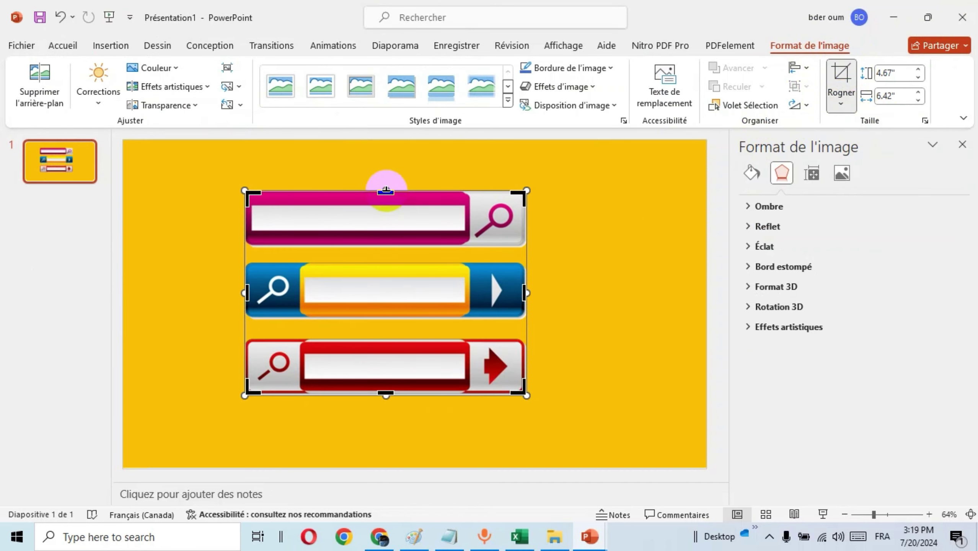
pyautogui.moveTo(386, 190); pyautogui.dragTo(387, 332)
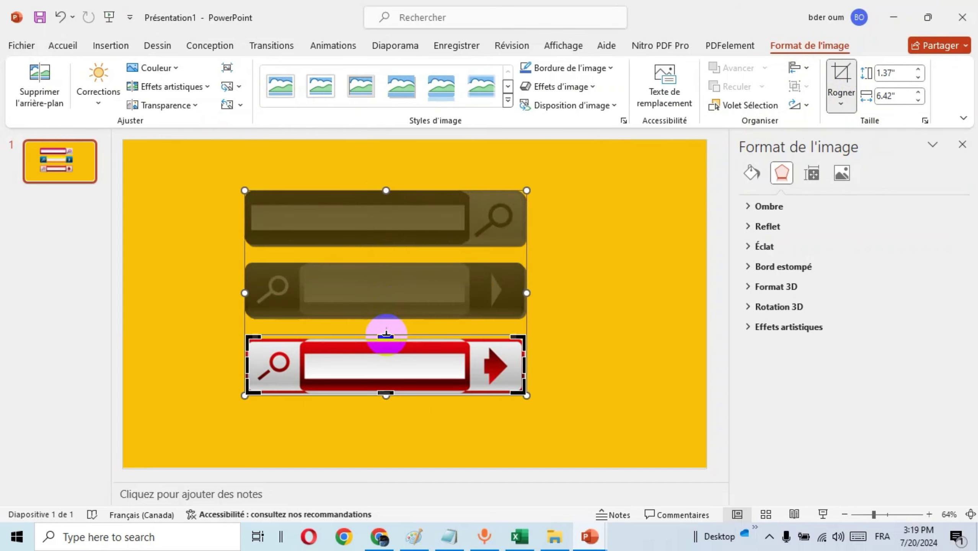
pyautogui.click(641, 331)
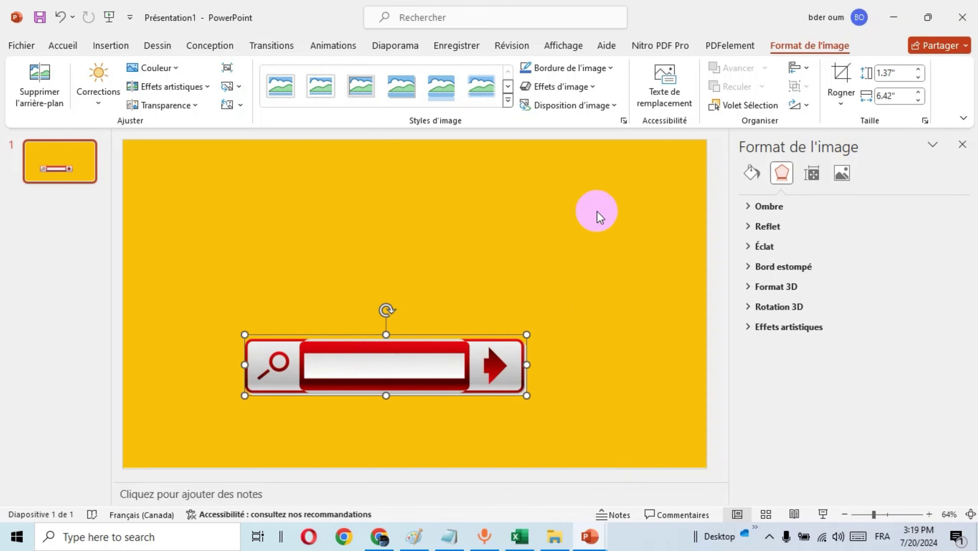
# Move the red banner near the top centre and resize it to 2.13" × 9.98".
pyautogui.click(444, 356)
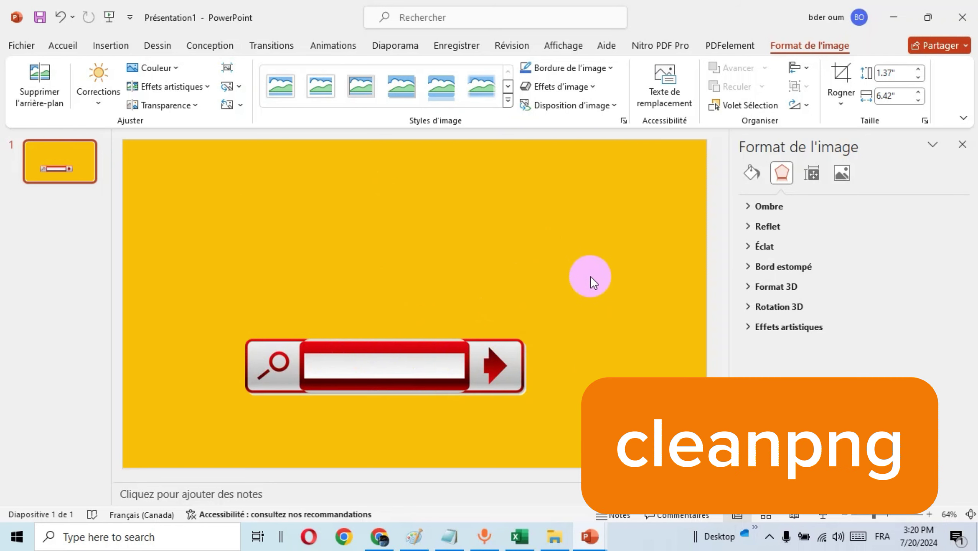
pyautogui.moveTo(413, 366); pyautogui.dragTo(433, 209)
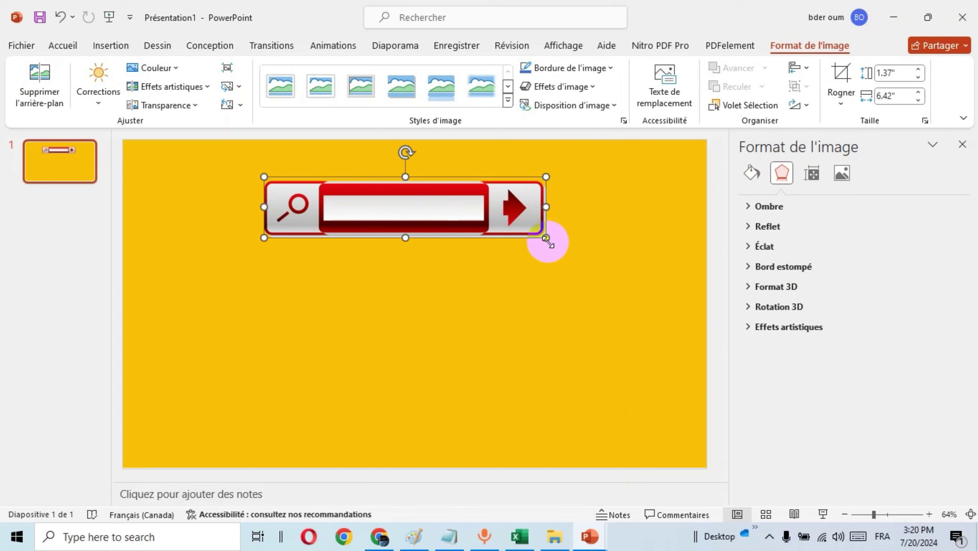
pyautogui.moveTo(547, 240); pyautogui.dragTo(629, 284)
pyautogui.moveTo(585, 277); pyautogui.dragTo(562, 269)
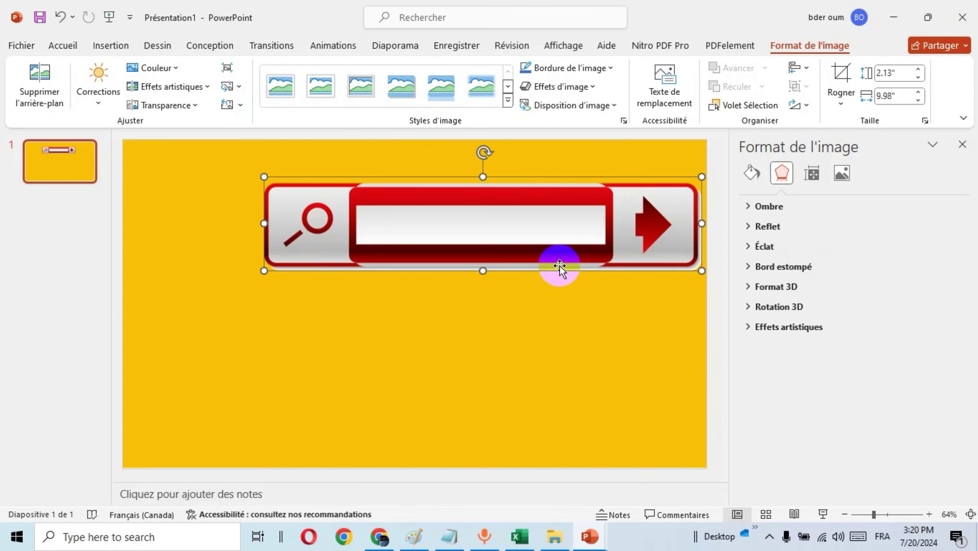
pyautogui.moveTo(524, 234)
pyautogui.mouseDown()
pyautogui.moveTo(458, 225)
pyautogui.moveTo(468, 228)
pyautogui.mouseUp()
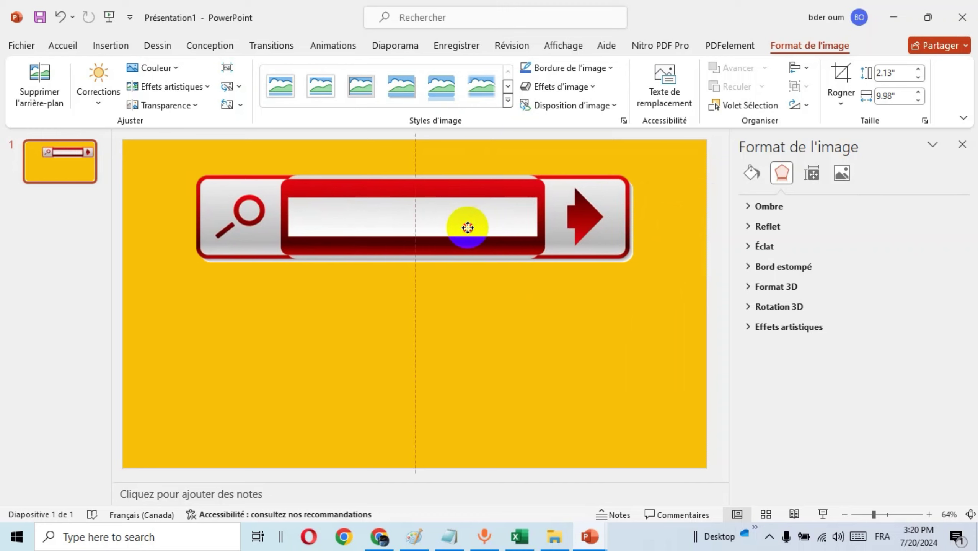
# Save only the current slide as JPEG 'photo.jpg' in Documents.
pyautogui.click(456, 338)
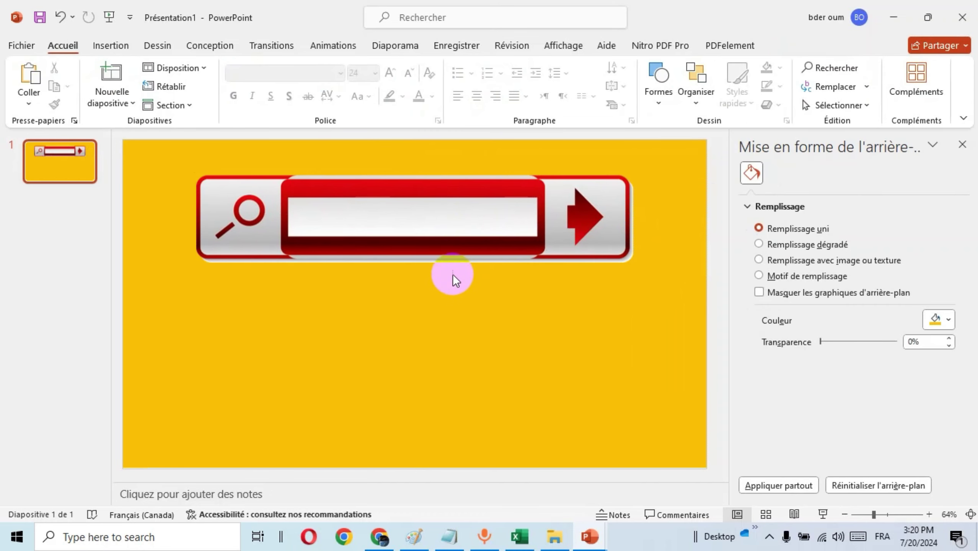
pyautogui.click(22, 47)
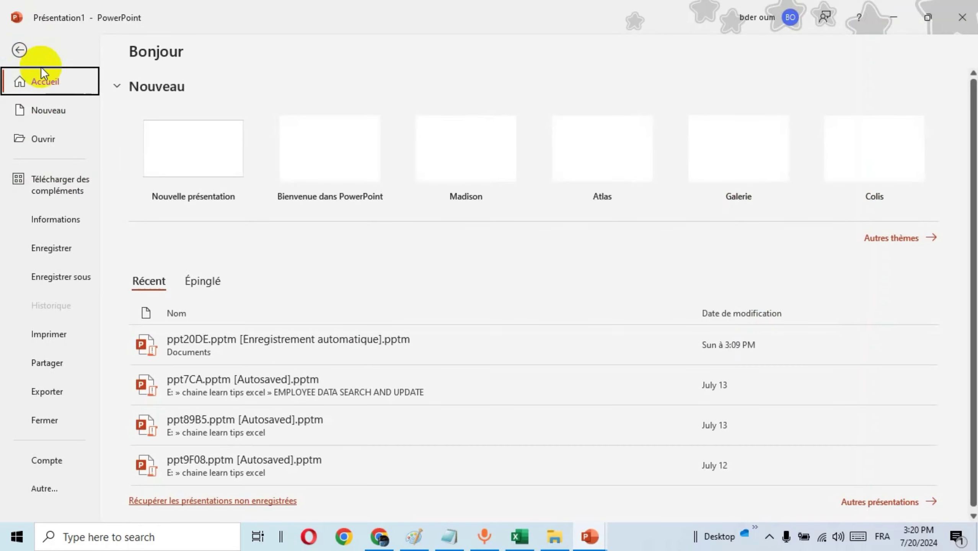
pyautogui.click(73, 280)
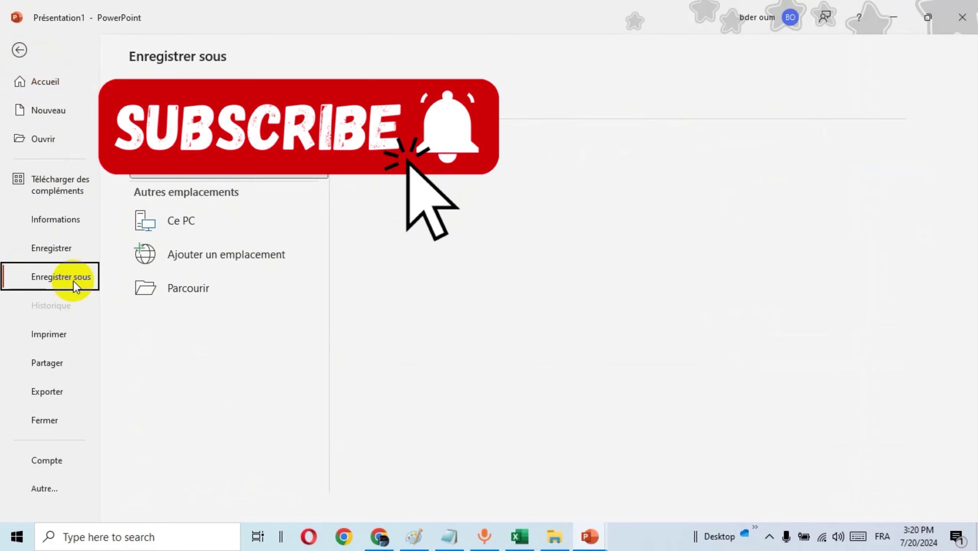
pyautogui.click(179, 288)
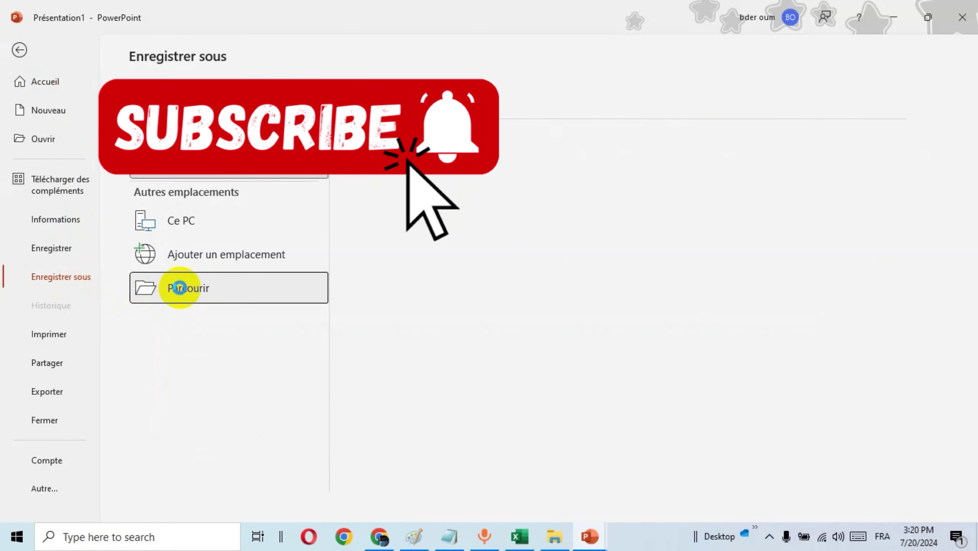
pyautogui.click(188, 267)
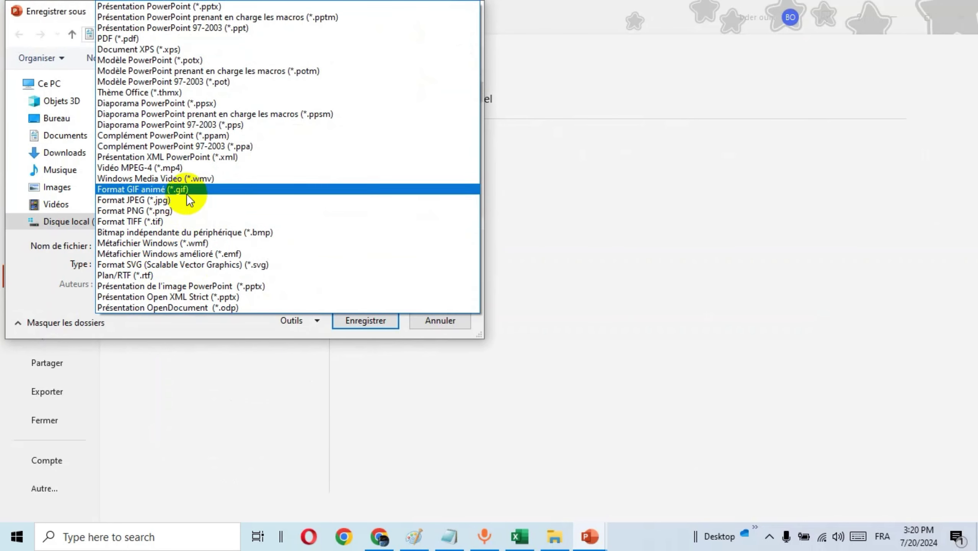
pyautogui.click(178, 200)
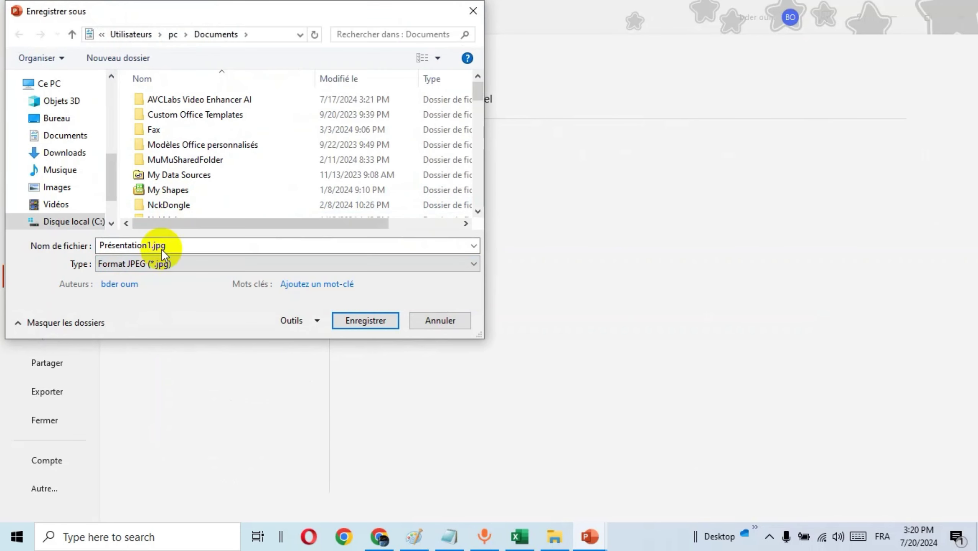
pyautogui.doubleClick(126, 245)
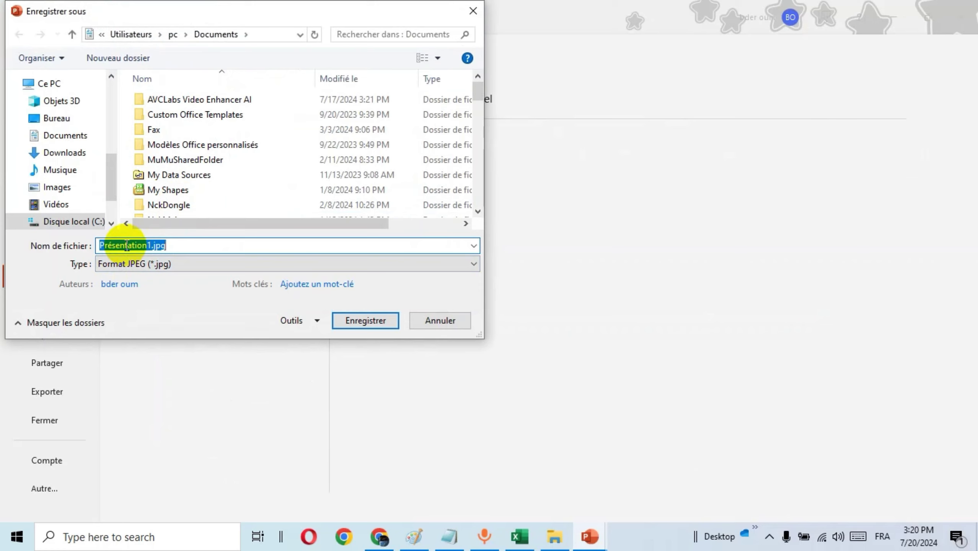
pyautogui.write('photo')
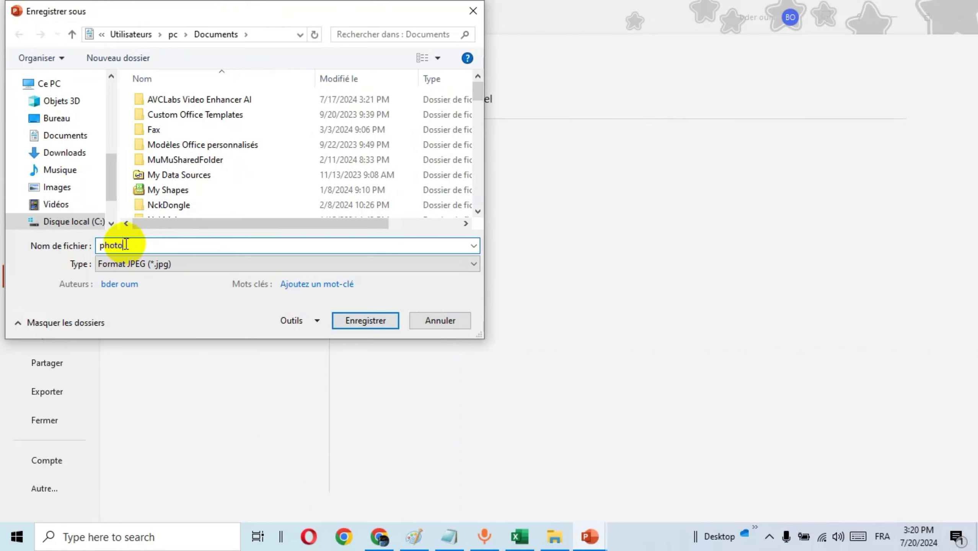
pyautogui.click(371, 321)
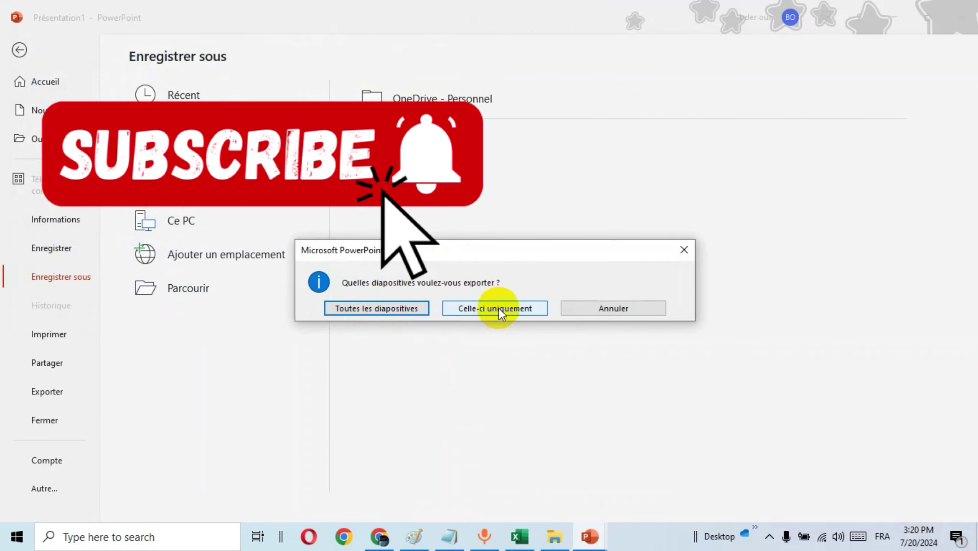
pyautogui.click(500, 309)
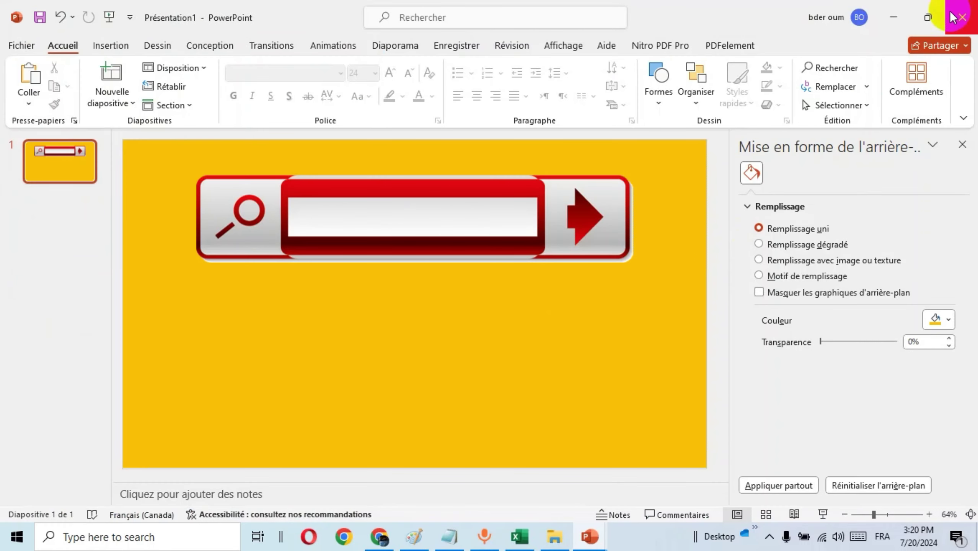
# From Développeur > Visual Basic, insert a UserForm and drag it larger to height 403.5.
pyautogui.click(895, 17)
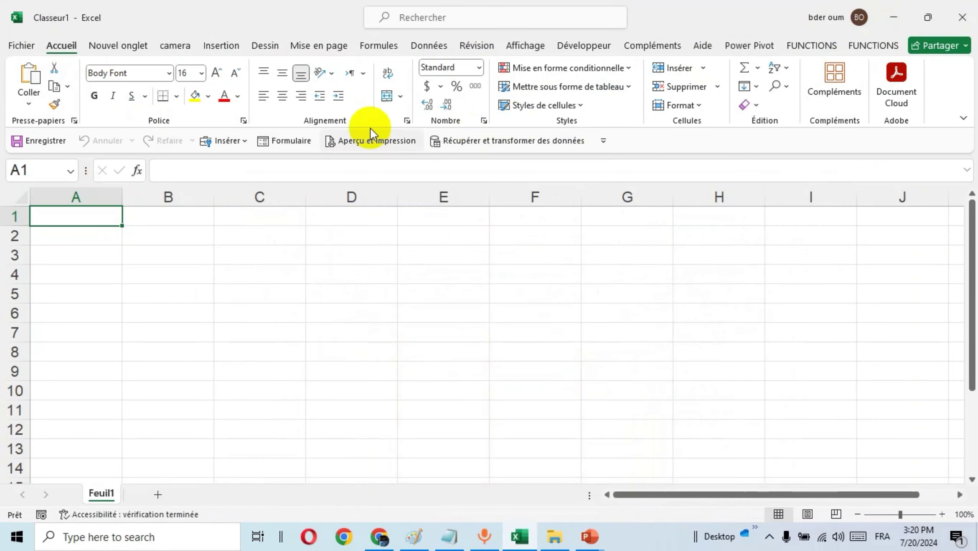
pyautogui.click(586, 46)
pyautogui.click(20, 78)
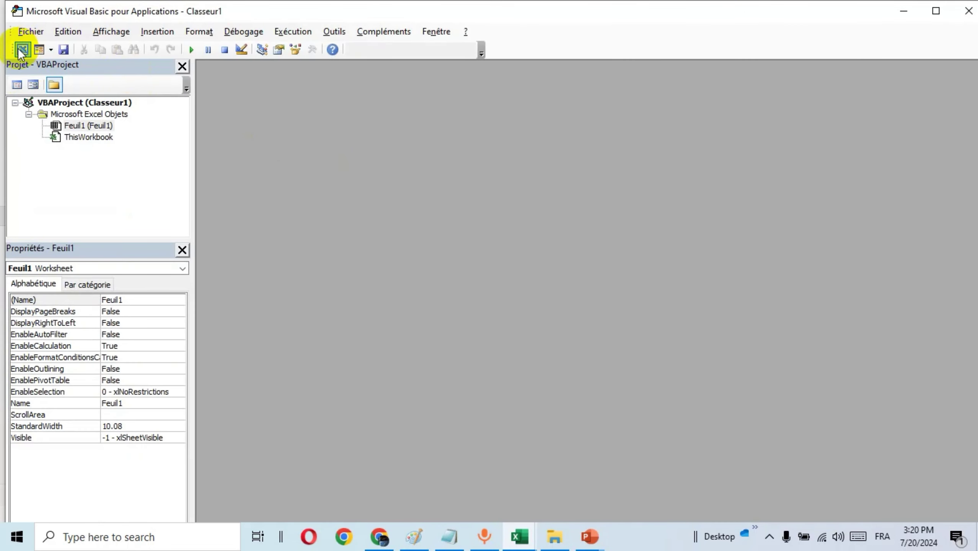
pyautogui.click(155, 31)
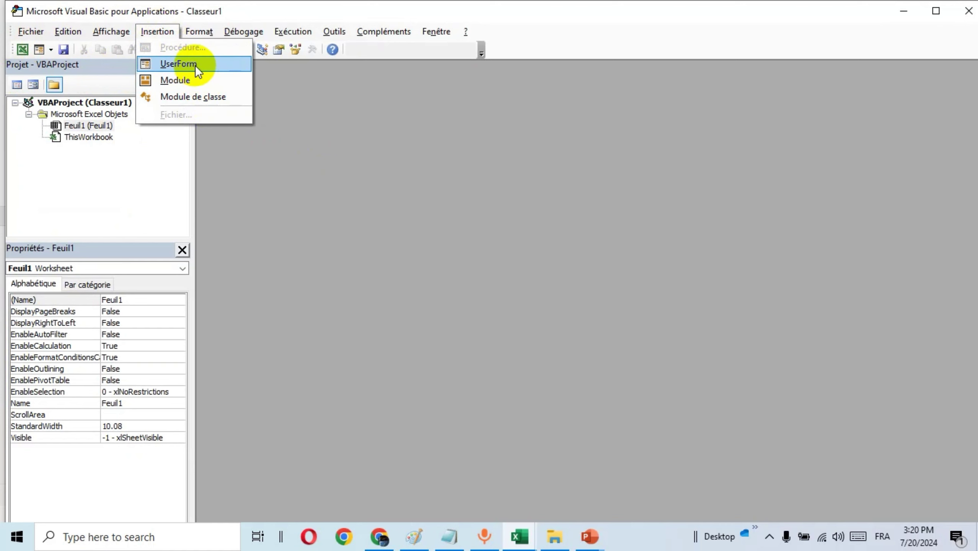
pyautogui.click(195, 64)
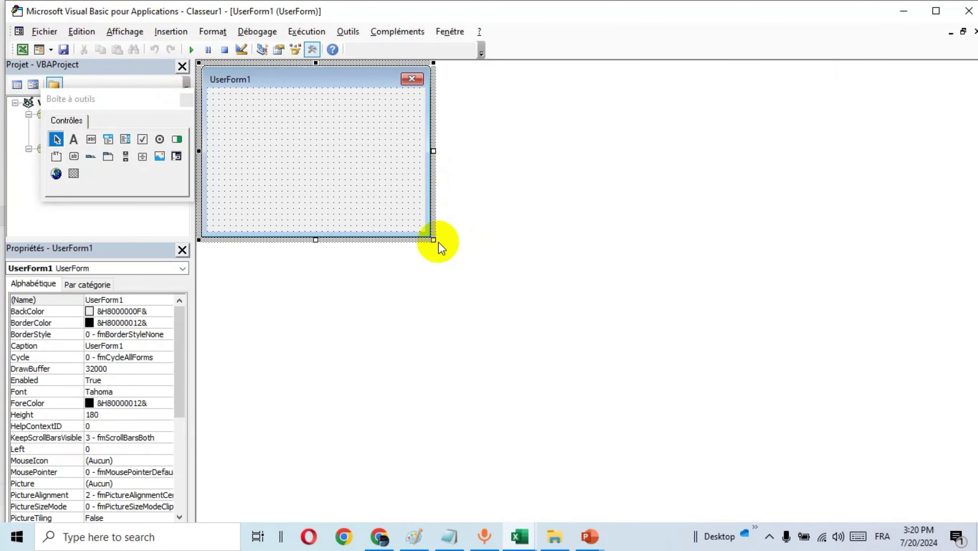
pyautogui.moveTo(433, 240); pyautogui.dragTo(810, 454)
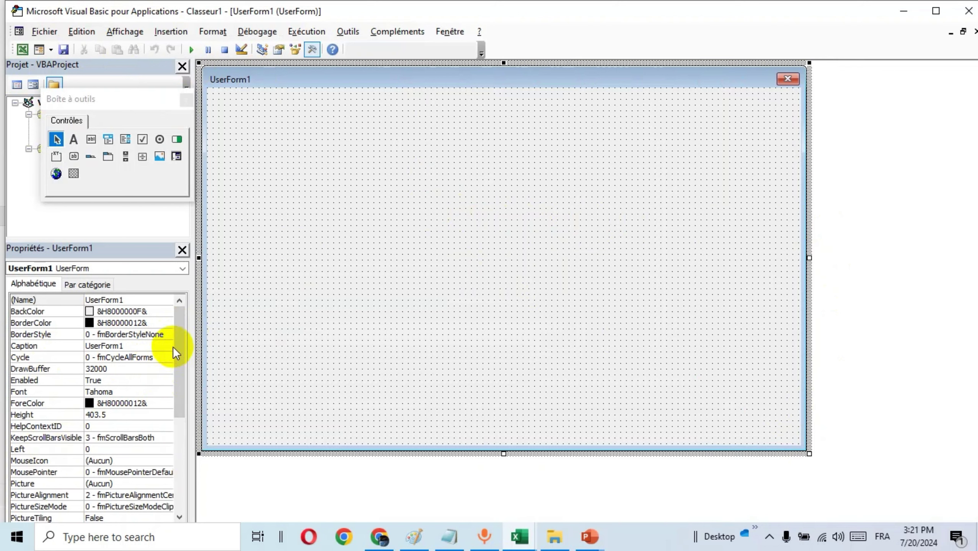
# Load photo.jpg as UserForm1's Picture and set PictureSizeMode to 1 - fmPictureSizeModeStretch.
pyautogui.moveTo(174, 347); pyautogui.dragTo(137, 405)
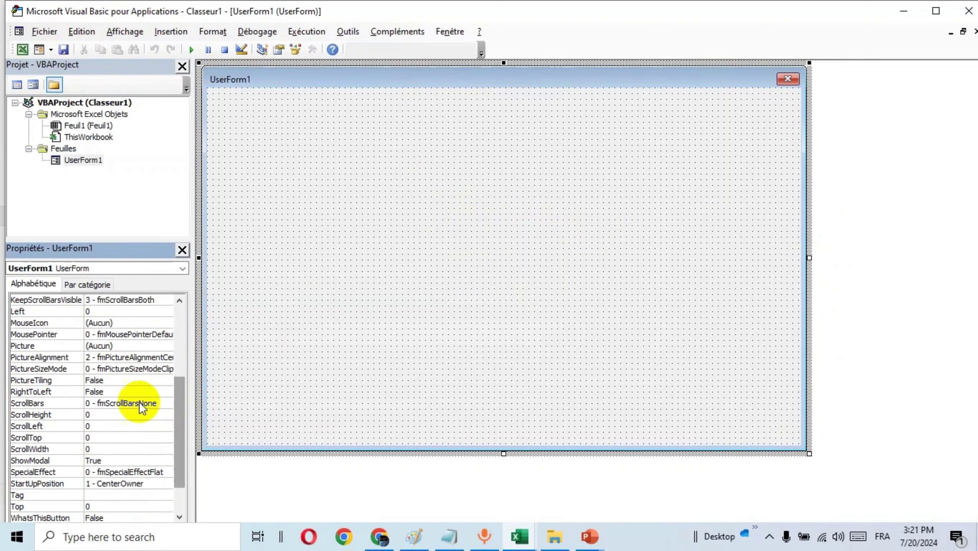
pyautogui.click(118, 346)
pyautogui.click(167, 344)
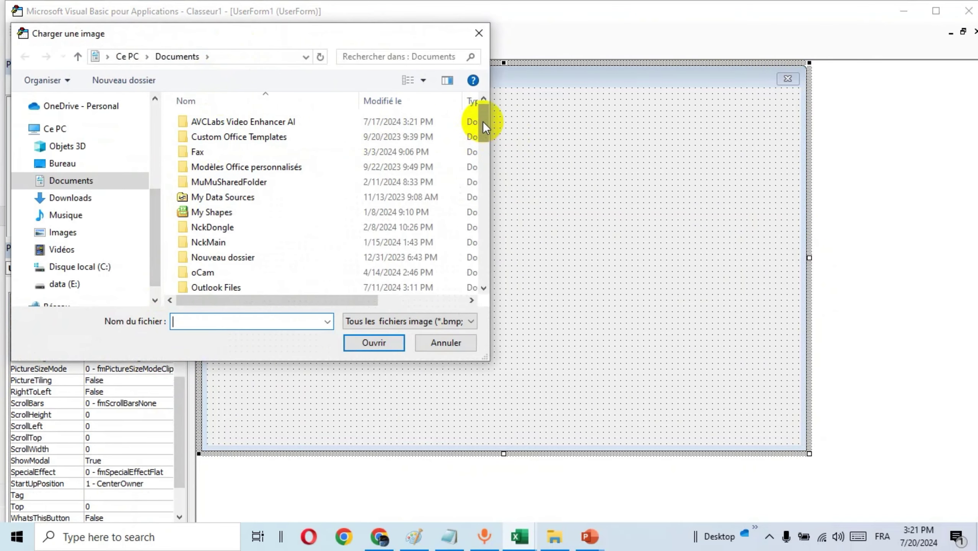
pyautogui.moveTo(488, 114); pyautogui.dragTo(469, 267)
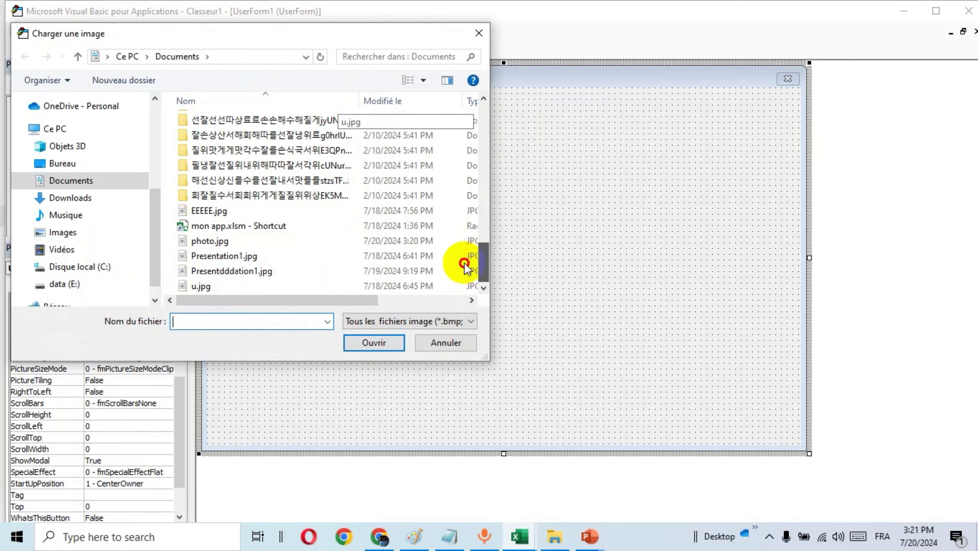
pyautogui.click(216, 243)
pyautogui.click(374, 342)
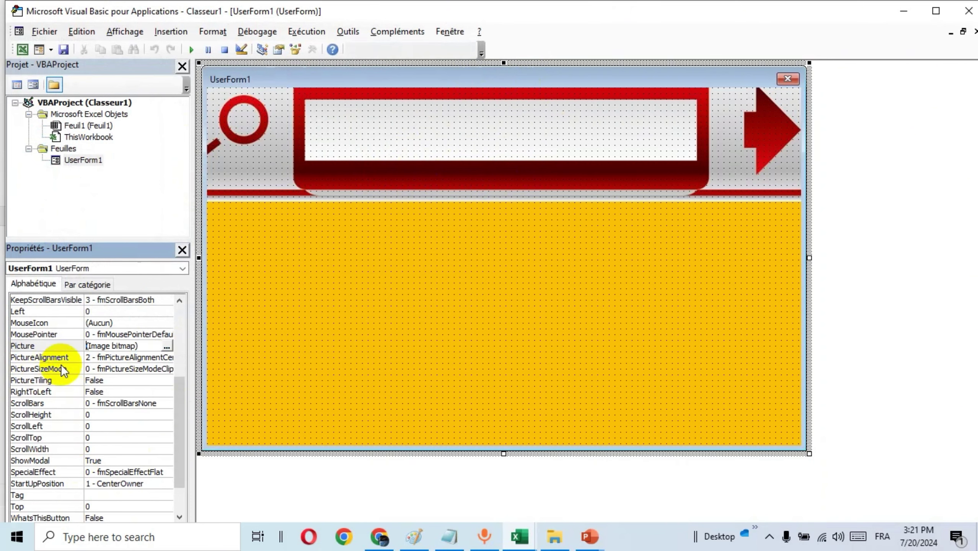
pyautogui.click(133, 370)
pyautogui.click(167, 368)
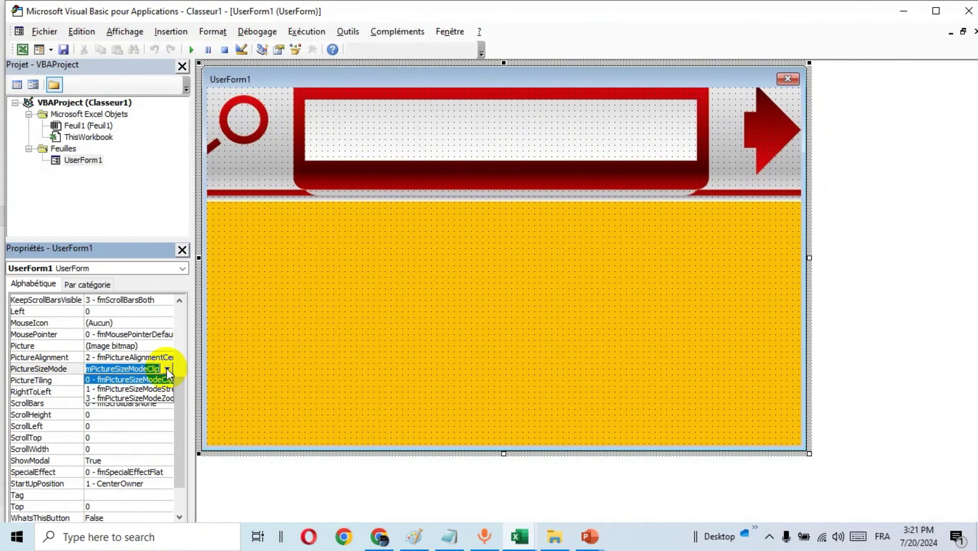
pyautogui.click(135, 389)
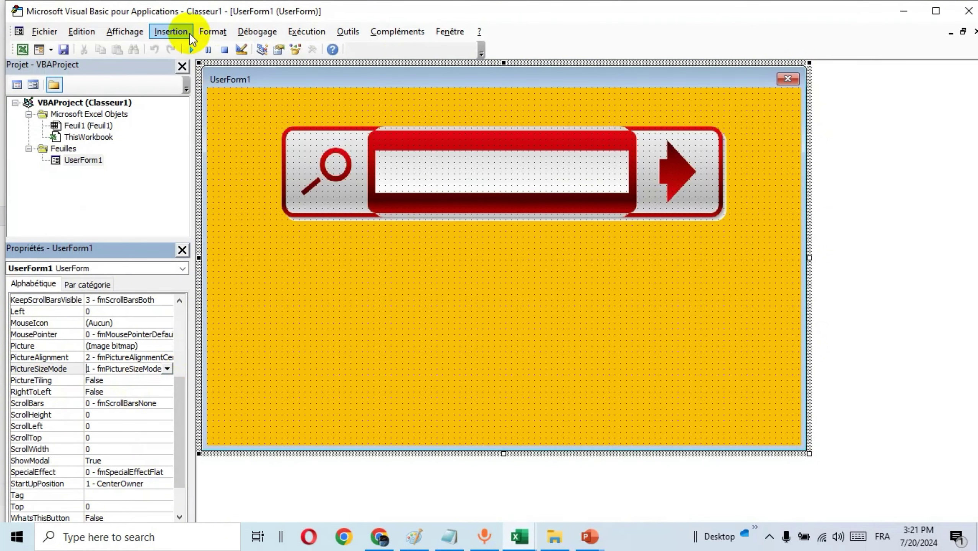
# Run UserForm1 to preview the stretched background, then close the running form.
pyautogui.click(191, 49)
pyautogui.click(610, 167)
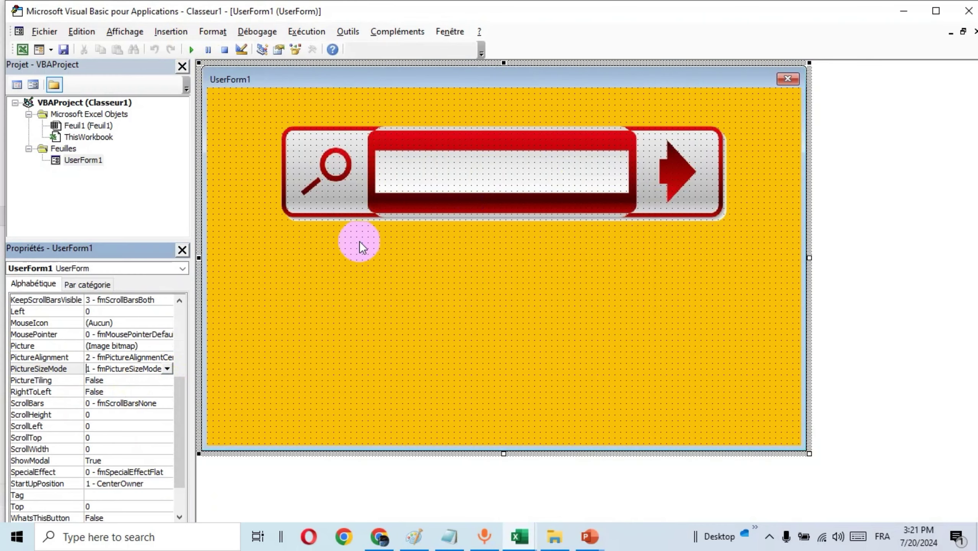
pyautogui.click(193, 49)
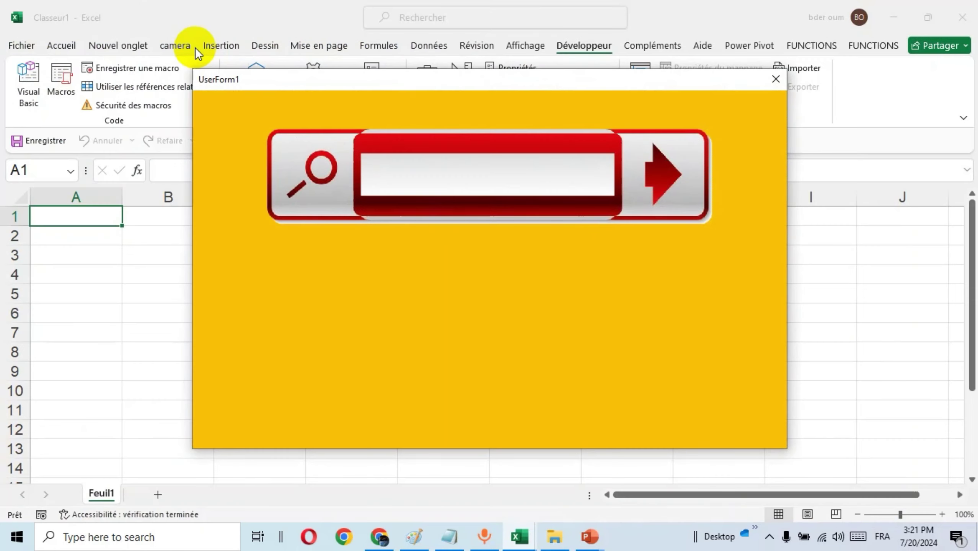
pyautogui.click(777, 80)
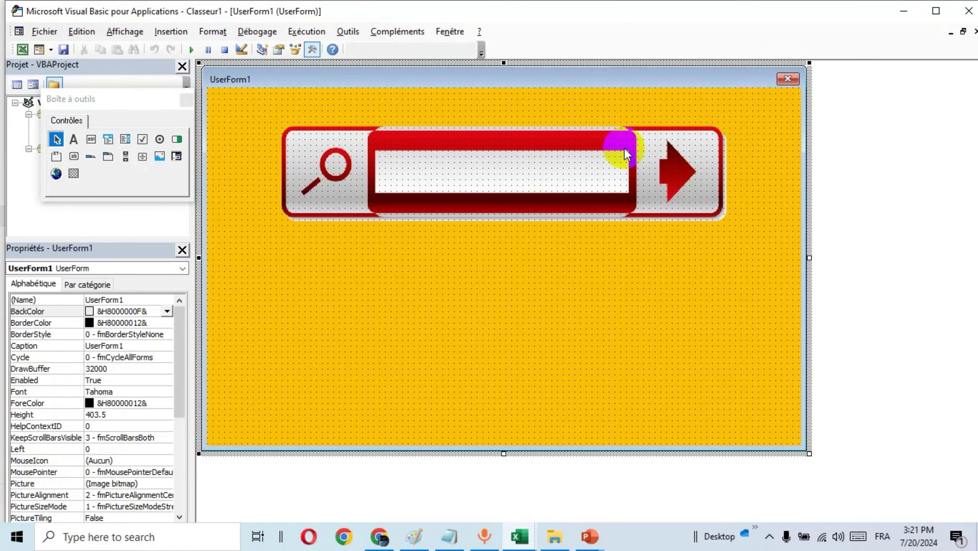
# Draw a wide command button below the search bar and caption it 'Recherche PDF'.
pyautogui.click(73, 157)
pyautogui.moveTo(345, 260)
pyautogui.mouseDown()
pyautogui.moveTo(611, 383)
pyautogui.moveTo(646, 336)
pyautogui.mouseUp()
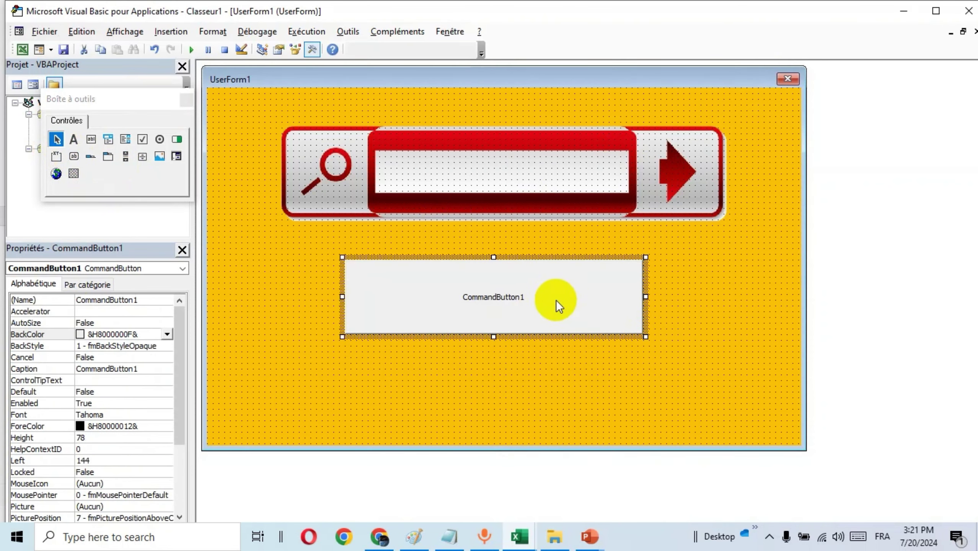
pyautogui.click(139, 369)
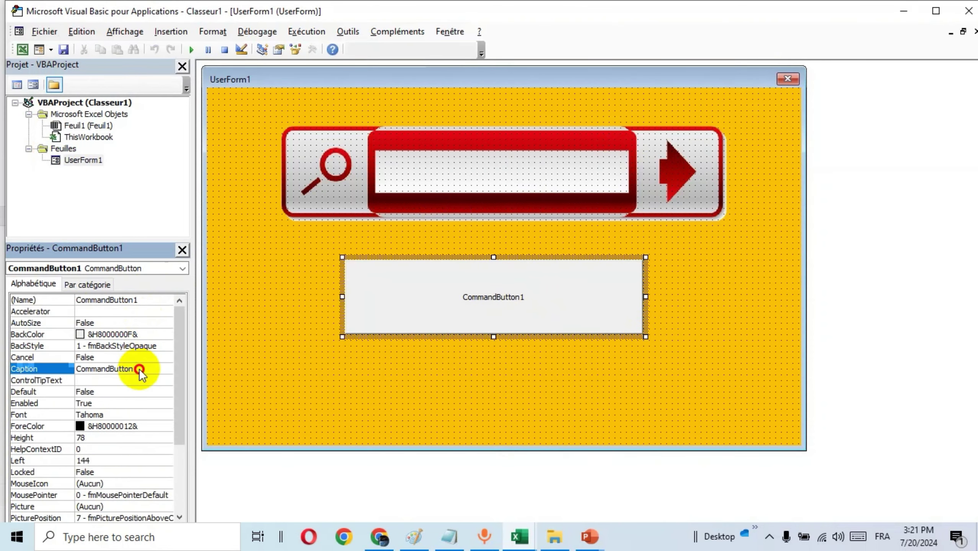
pyautogui.click(139, 368)
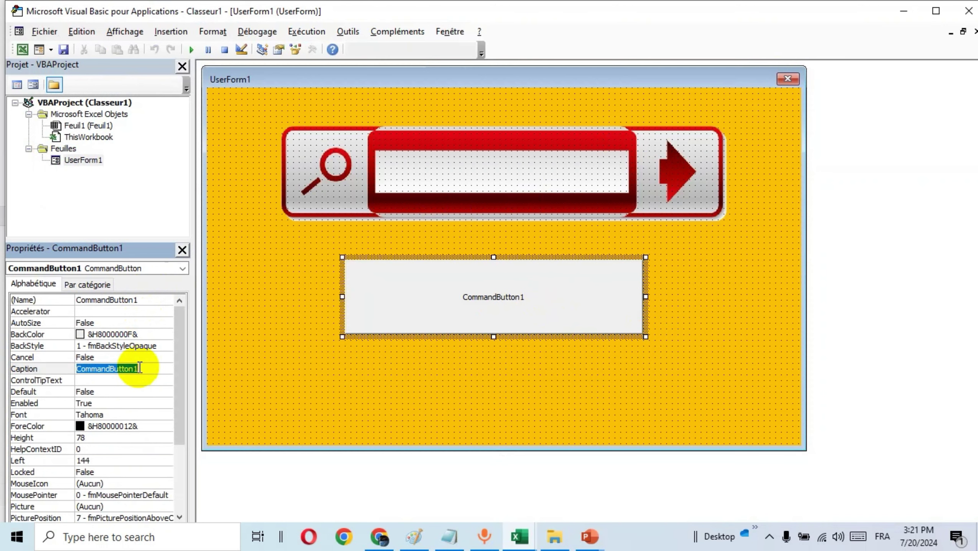
pyautogui.write('Re')
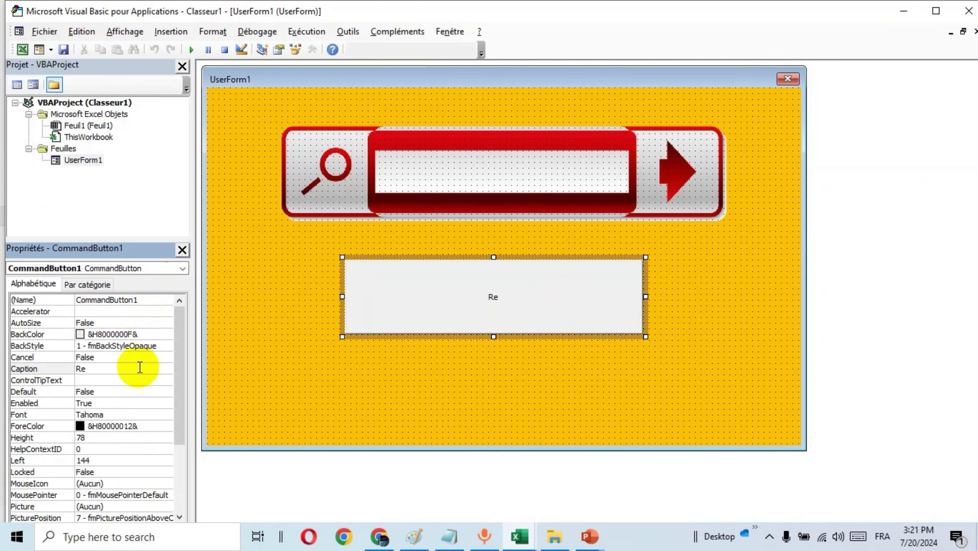
pyautogui.write('cherche')
pyautogui.write(' PDF')
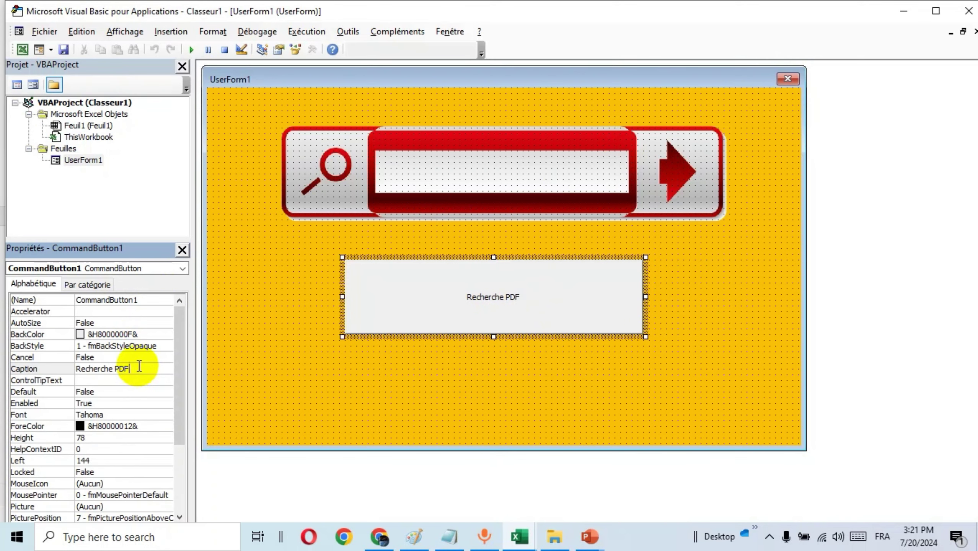
# Set the button's caption font to bold italic, size 24.
pyautogui.click(140, 415)
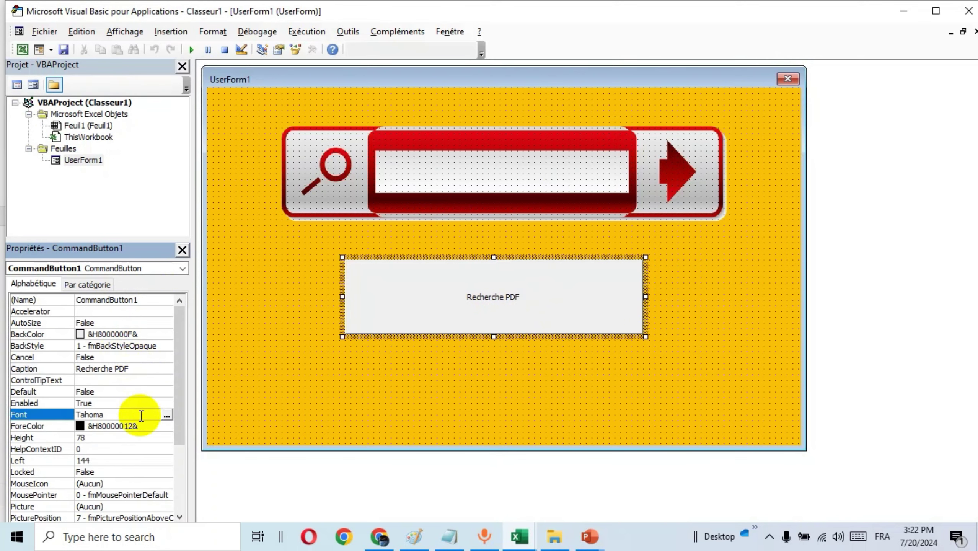
pyautogui.click(167, 415)
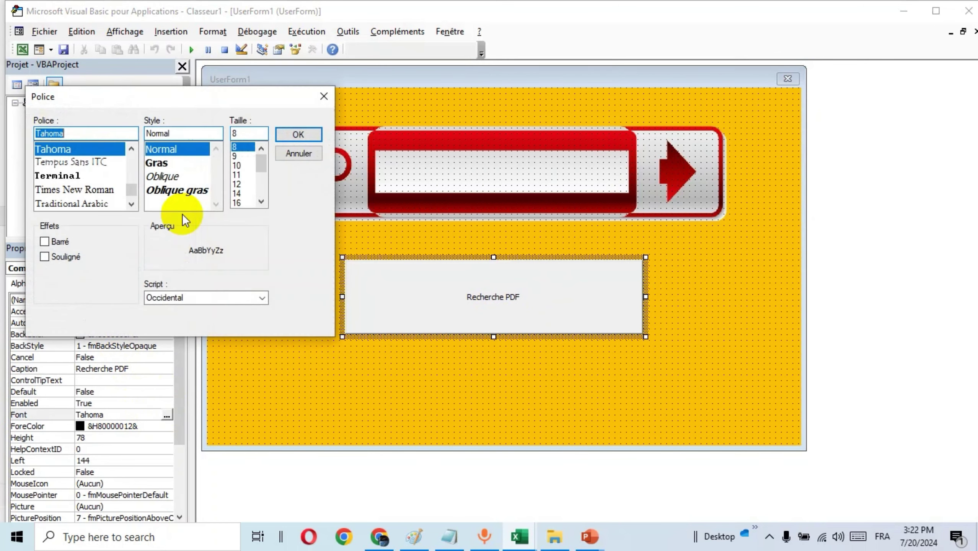
pyautogui.click(178, 190)
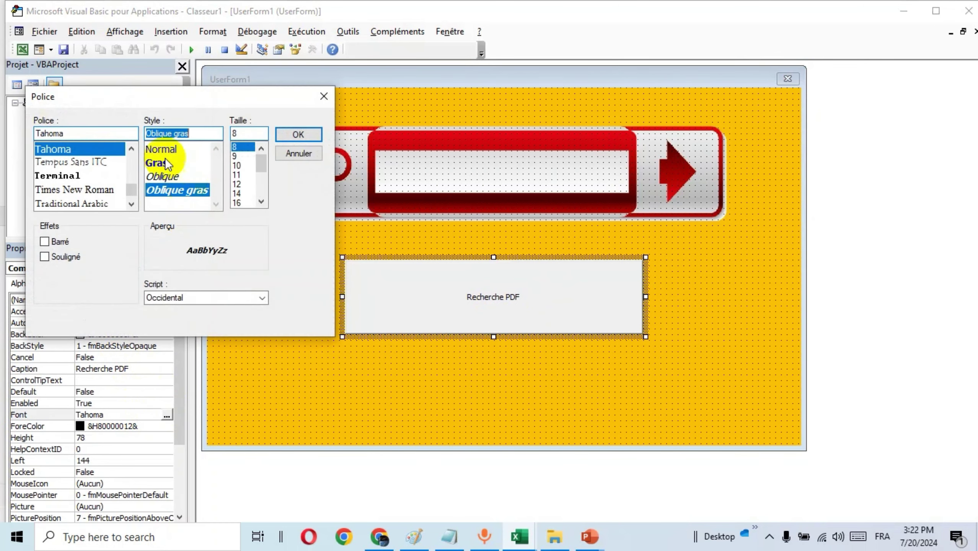
pyautogui.click(261, 201)
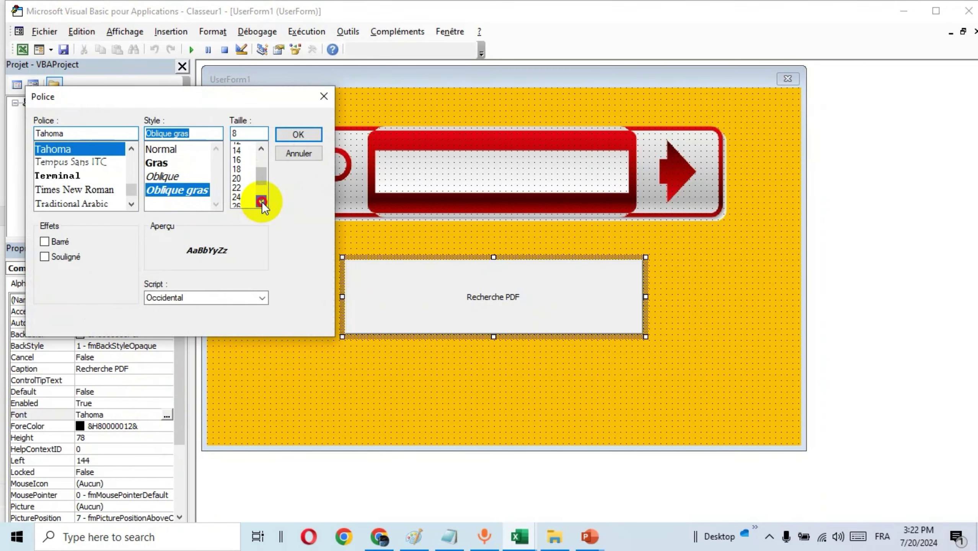
pyautogui.click(240, 193)
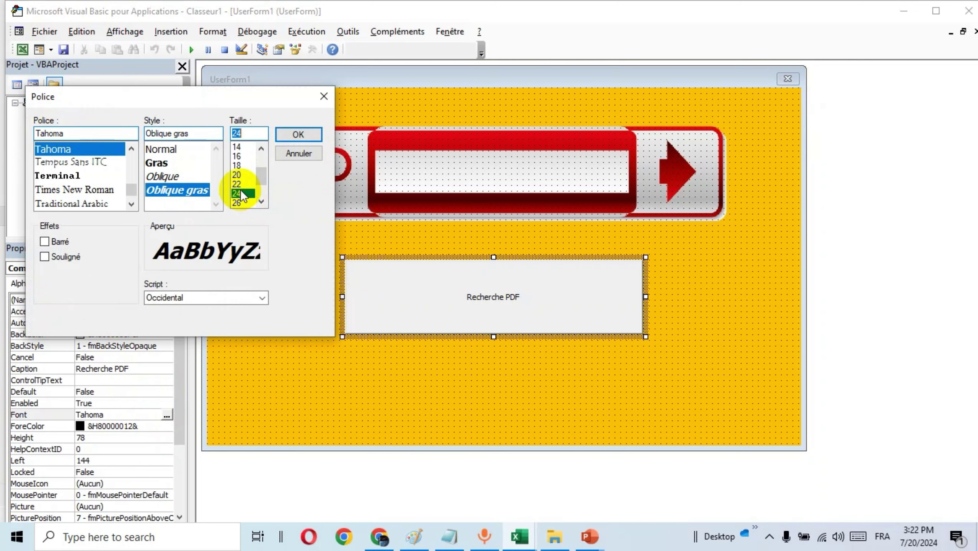
pyautogui.click(298, 135)
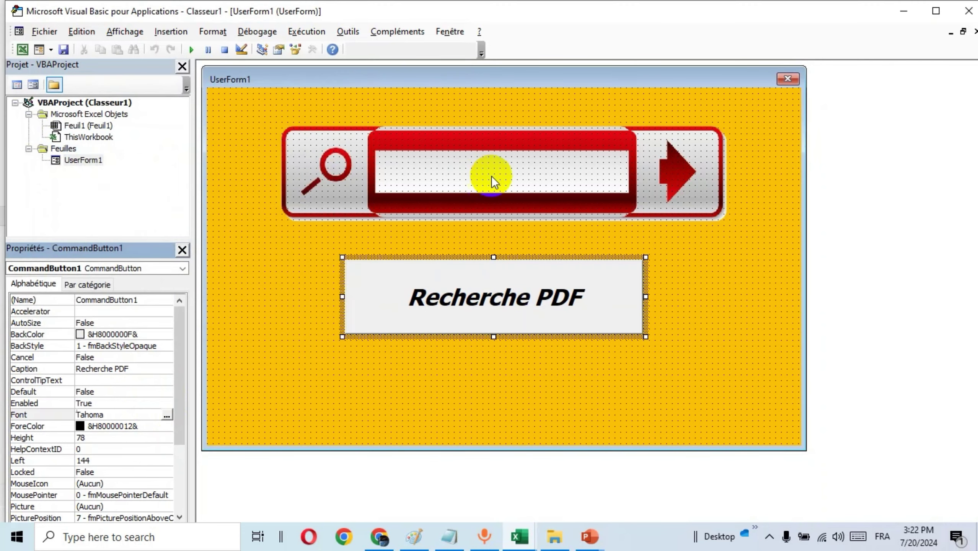
# Run the form to preview the Recherche PDF button, then close it.
pyautogui.click(695, 253)
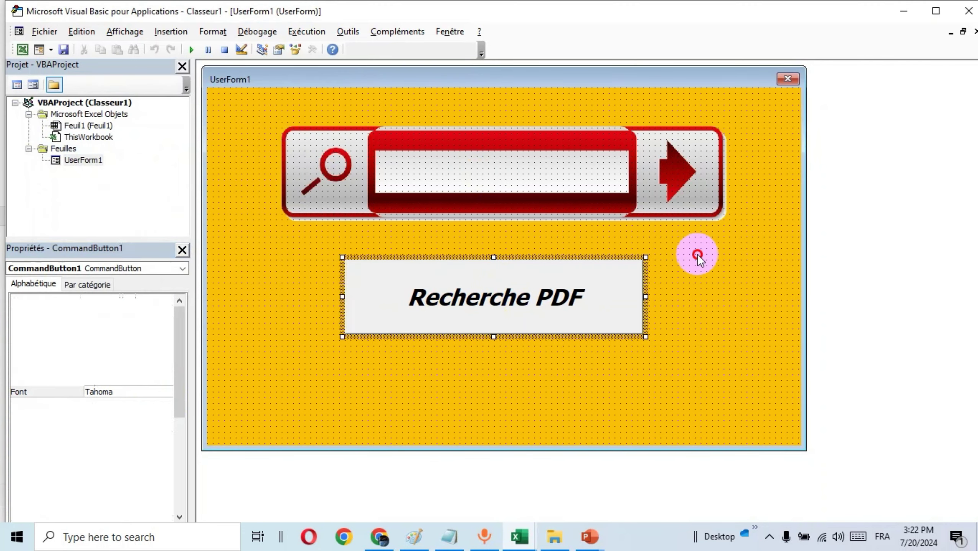
pyautogui.click(191, 50)
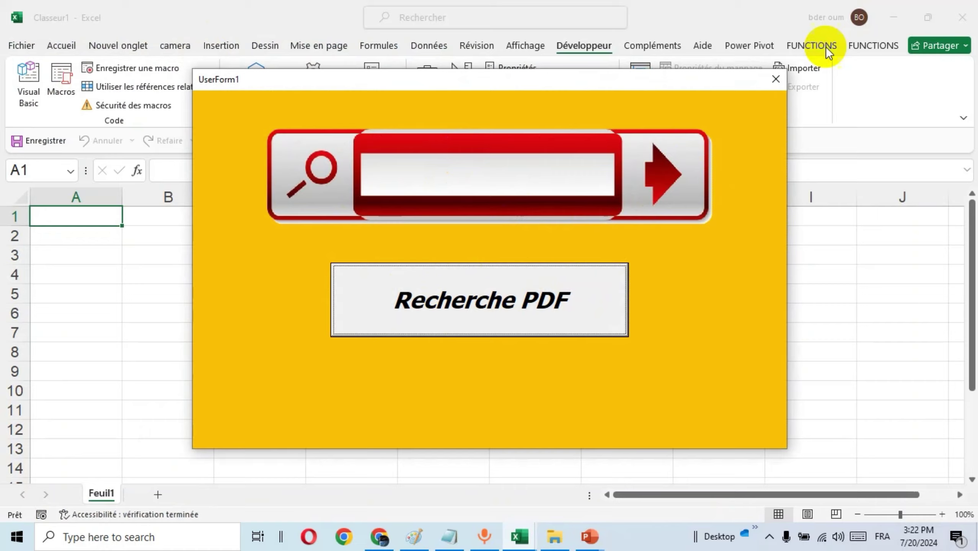
pyautogui.click(777, 80)
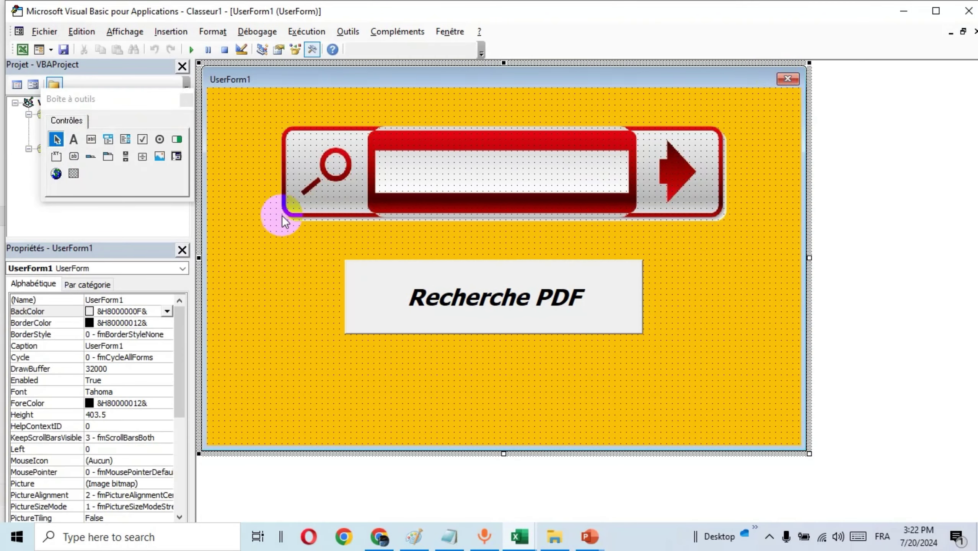
# Draw a text box over the search bar's white field and adjust its top and bottom edges to fit.
pyautogui.click(90, 140)
pyautogui.moveTo(375, 149)
pyautogui.mouseDown()
pyautogui.moveTo(599, 197)
pyautogui.moveTo(634, 193)
pyautogui.mouseUp()
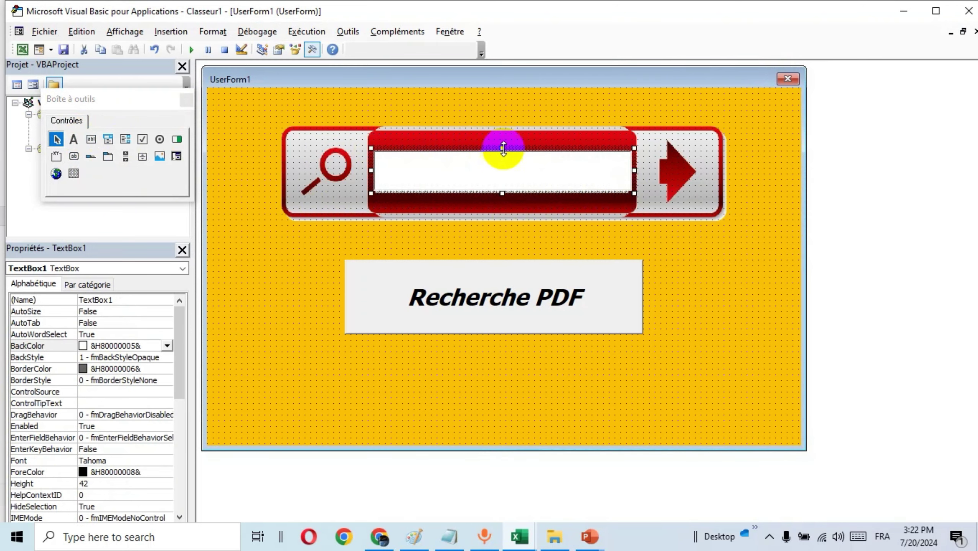
pyautogui.moveTo(504, 146); pyautogui.dragTo(504, 143)
pyautogui.click(255, 274)
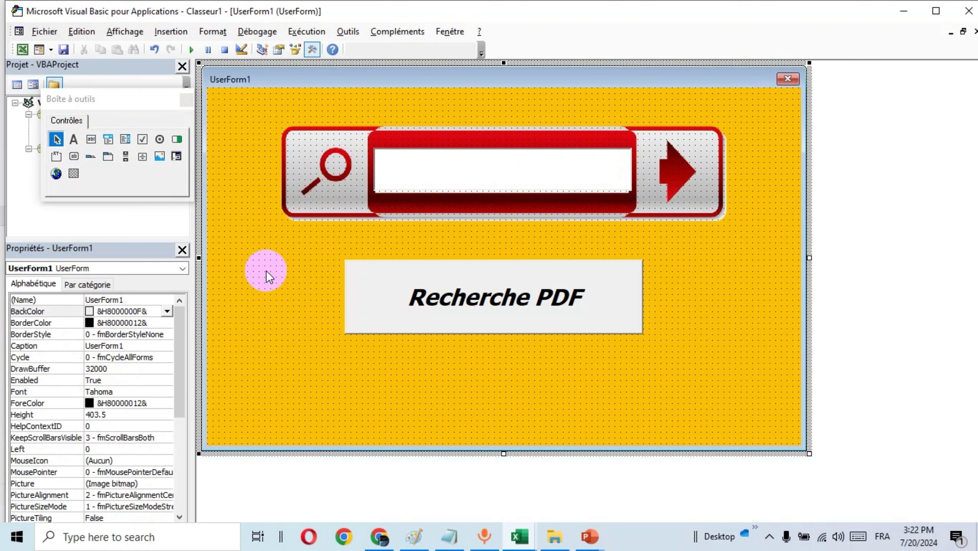
pyautogui.click(422, 191)
pyautogui.moveTo(504, 193); pyautogui.dragTo(504, 201)
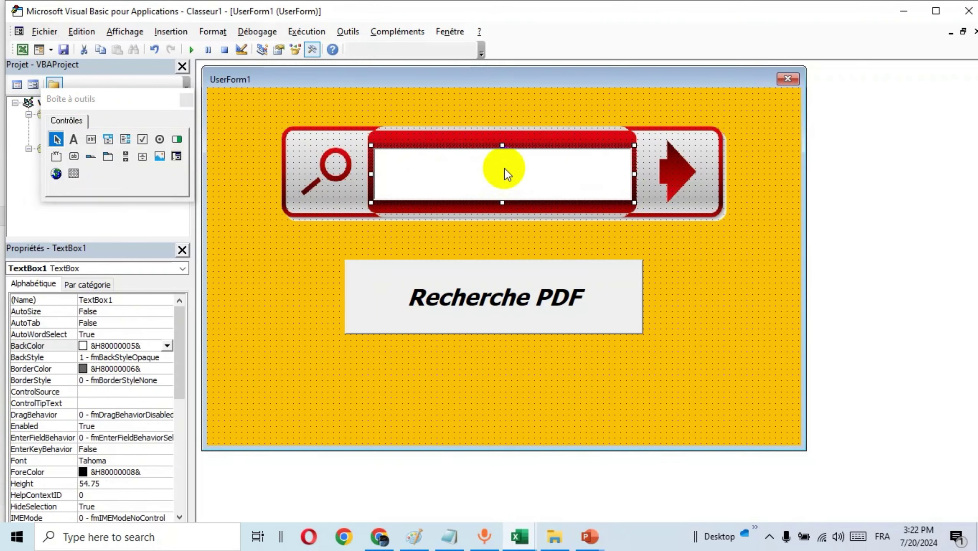
pyautogui.moveTo(502, 145); pyautogui.dragTo(498, 153)
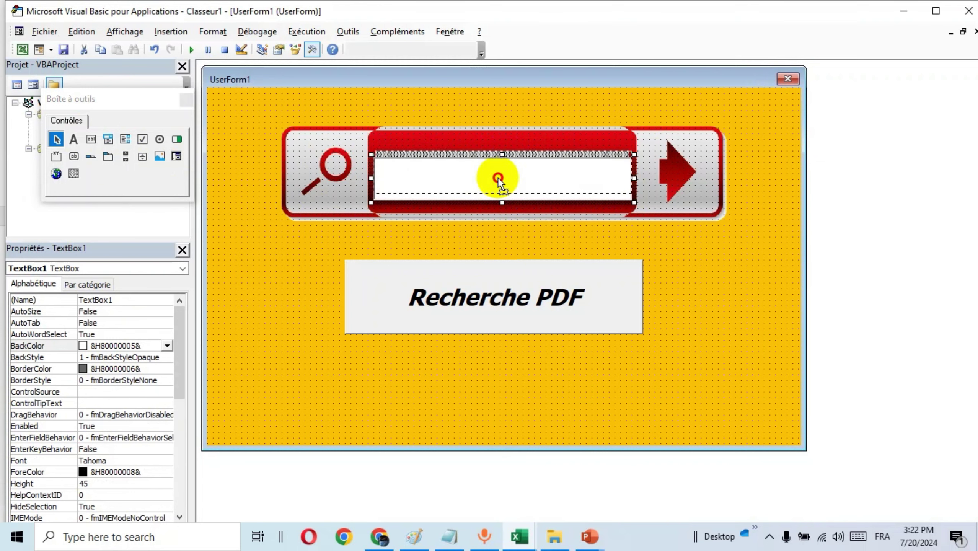
pyautogui.click(292, 243)
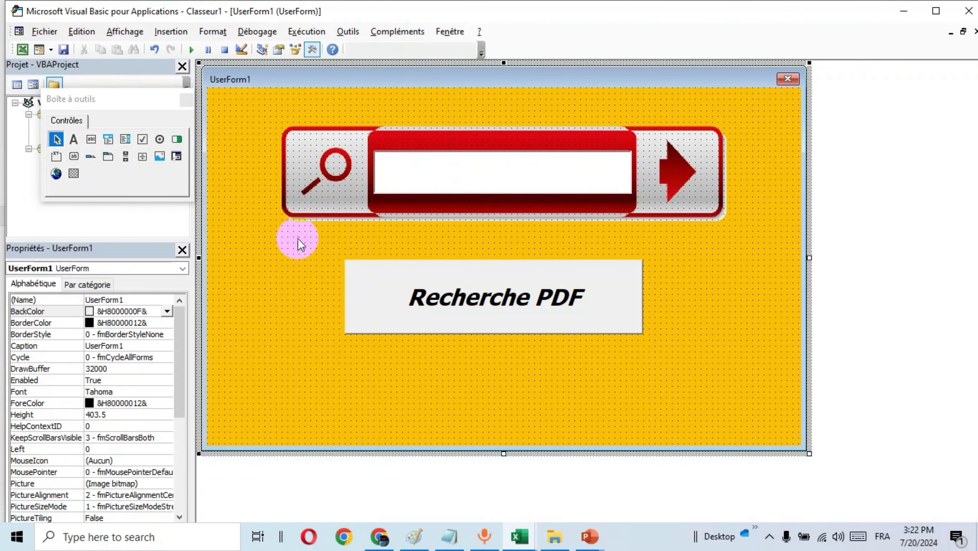
# Run the form, type test text 'ssss' into the text box, then close the form.
pyautogui.click(191, 49)
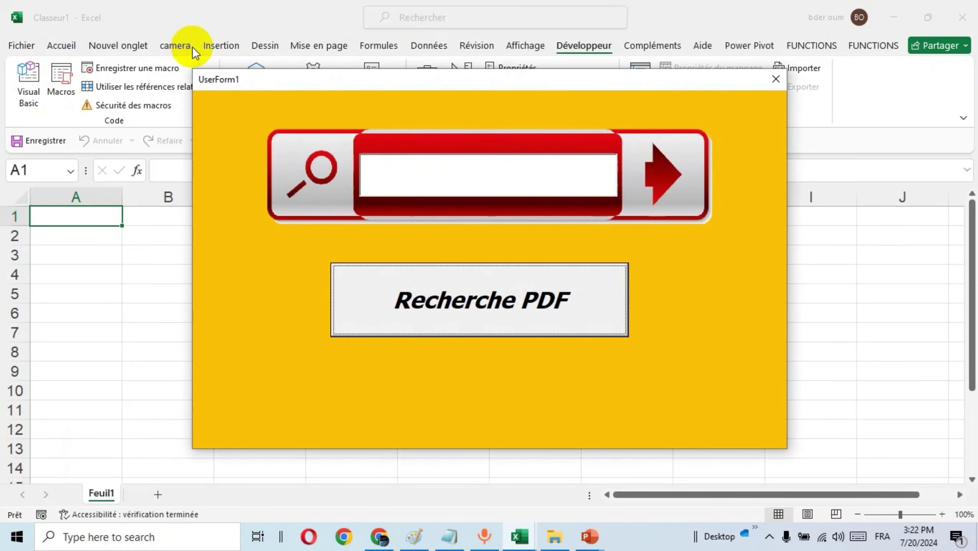
pyautogui.click(492, 165)
pyautogui.write('ssss')
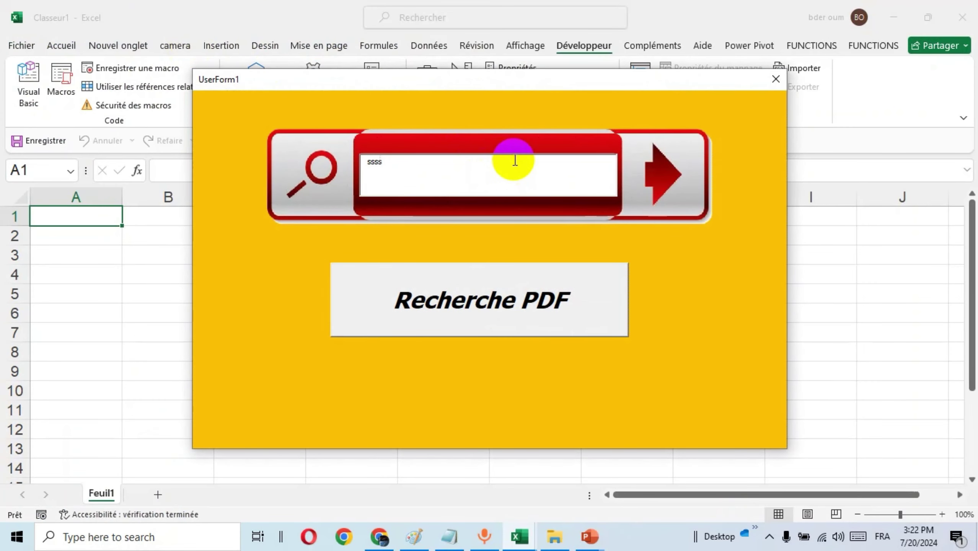
pyautogui.press('BackSpace')
pyautogui.press('BackSpace')
pyautogui.press('BackSpace')
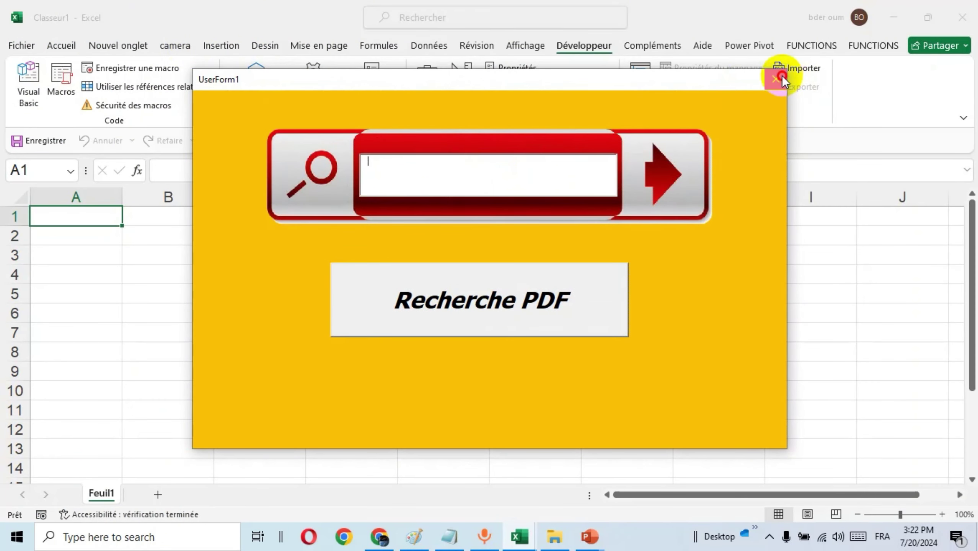
pyautogui.click(782, 76)
pyautogui.click(450, 163)
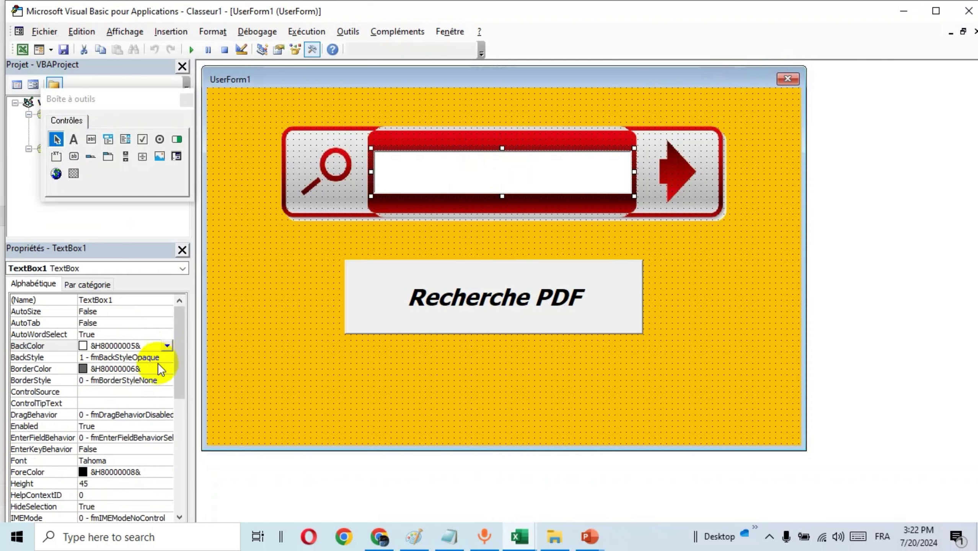
# Set the text box font to bold italic, size 16.
pyautogui.click(134, 460)
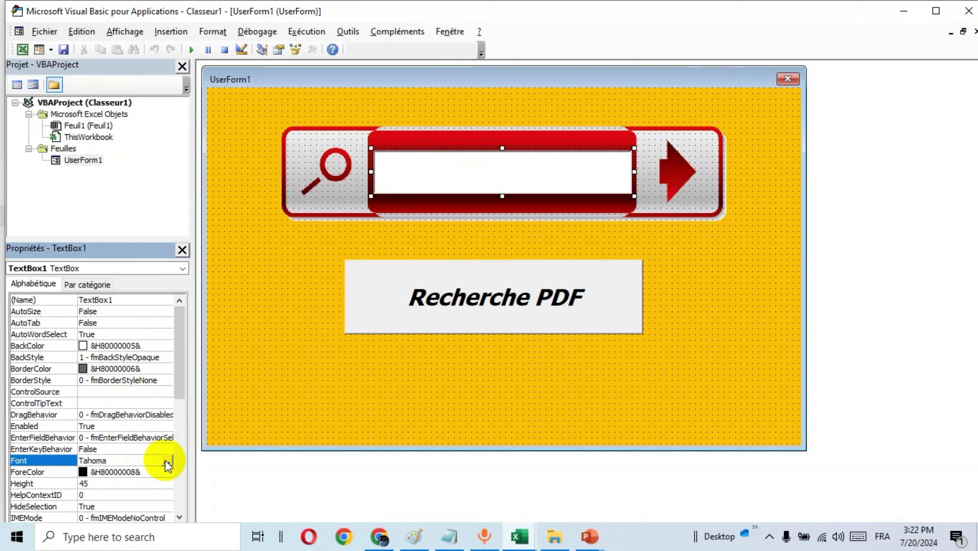
pyautogui.click(166, 461)
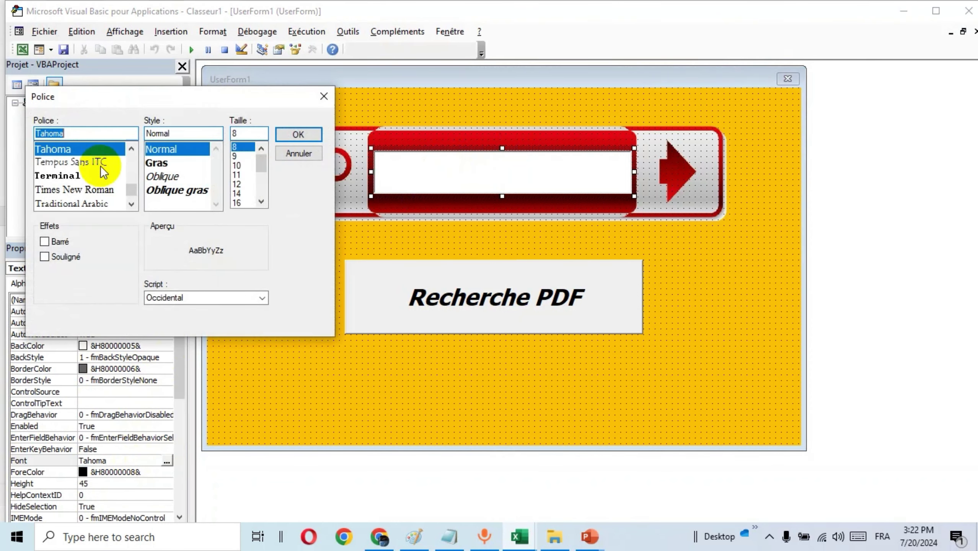
pyautogui.click(182, 189)
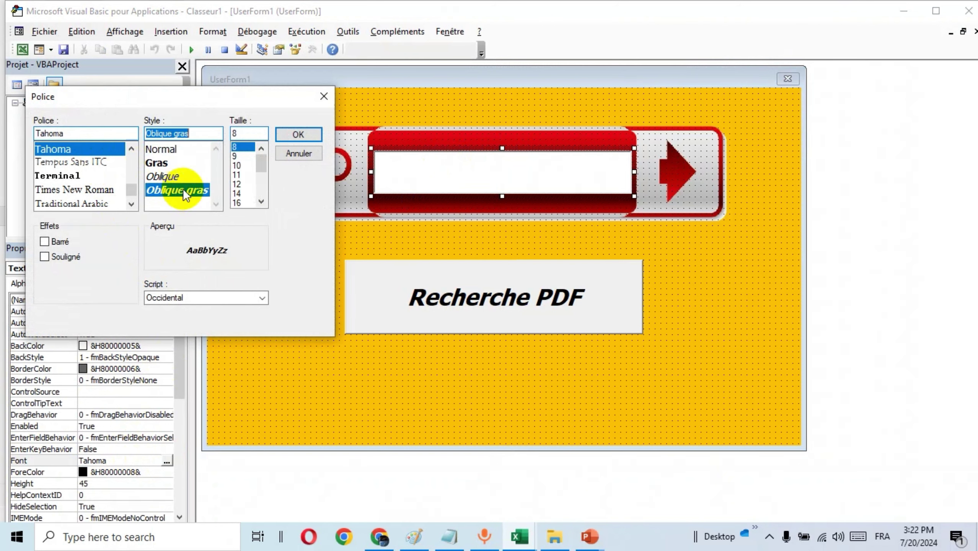
pyautogui.click(261, 201)
pyautogui.click(247, 193)
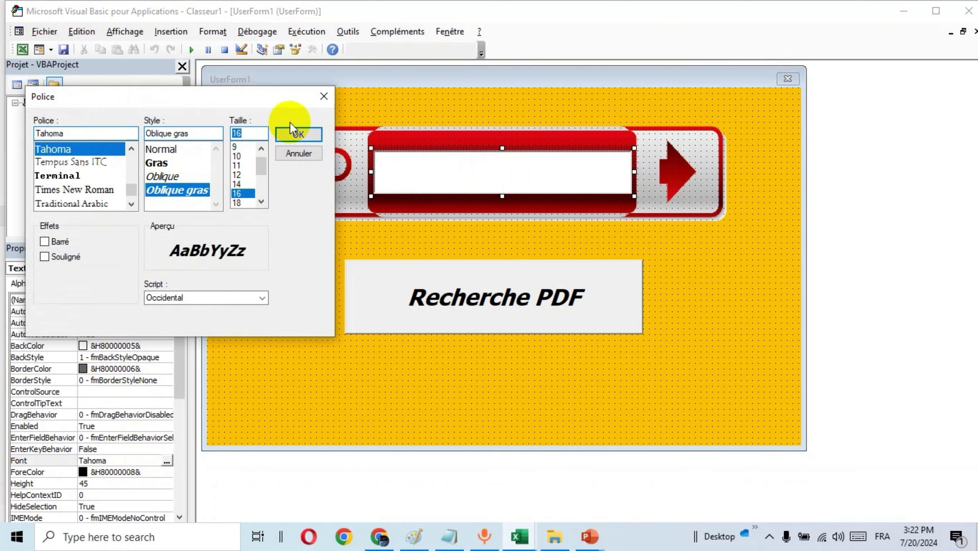
pyautogui.click(297, 133)
# Set the text box's TextAlign to 2 - fmTextAlignCenter.
pyautogui.moveTo(177, 371); pyautogui.dragTo(168, 436)
pyautogui.click(120, 448)
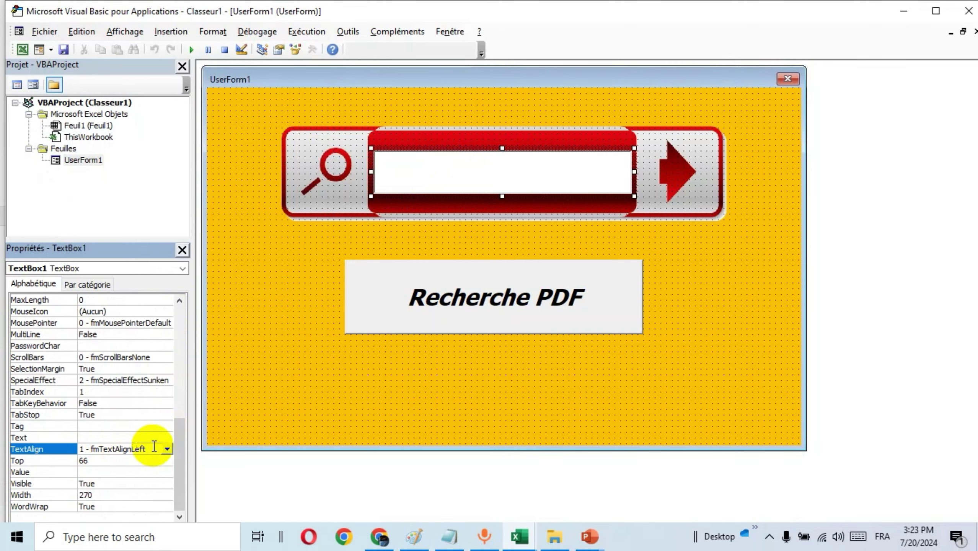
pyautogui.click(167, 449)
pyautogui.click(128, 473)
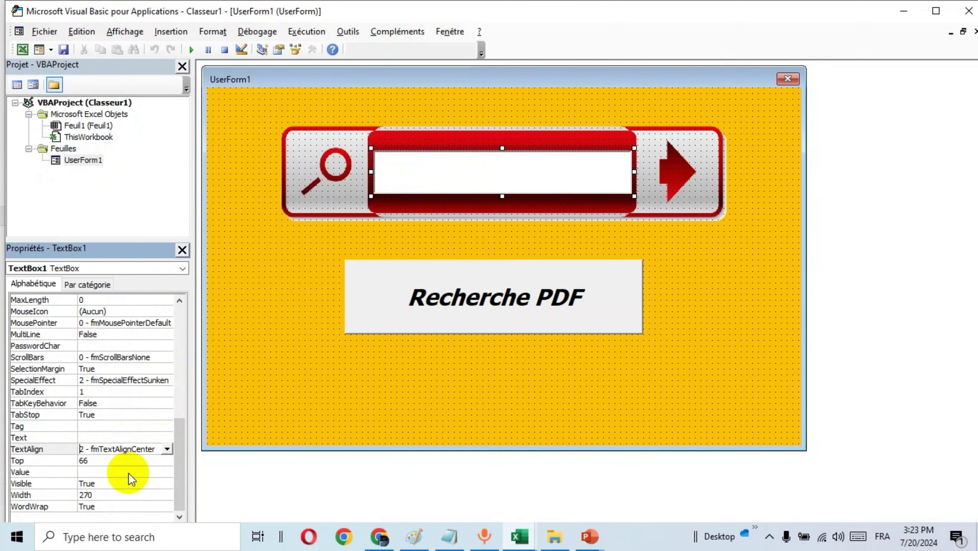
# Run the form and type 'qsqsss' to check the centred text box formatting.
pyautogui.click(315, 270)
pyautogui.click(193, 49)
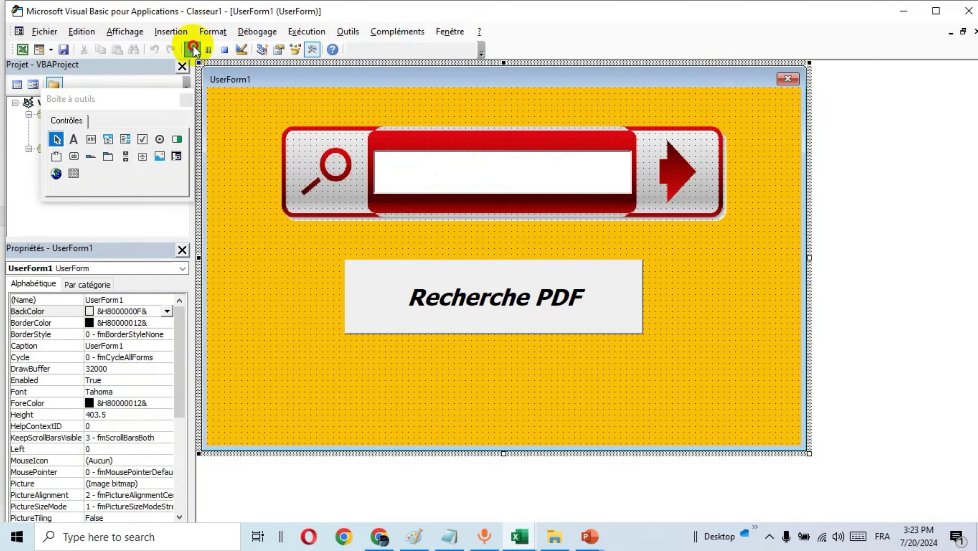
pyautogui.write('qsqs')
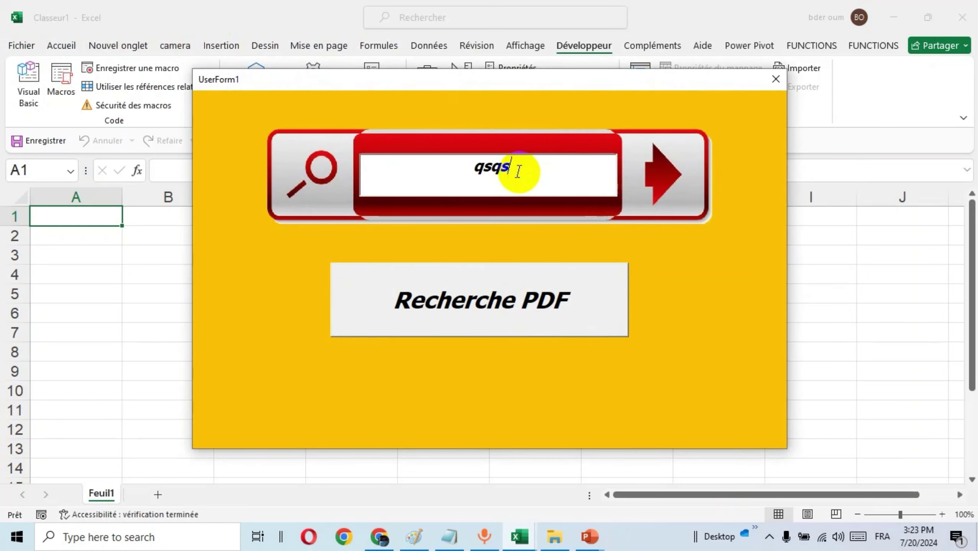
pyautogui.write('ss')
pyautogui.click(642, 166)
pyautogui.press('BackSpace')
pyautogui.press('BackSpace')
pyautogui.press('BackSpace')
pyautogui.press('BackSpace')
pyautogui.press('BackSpace')
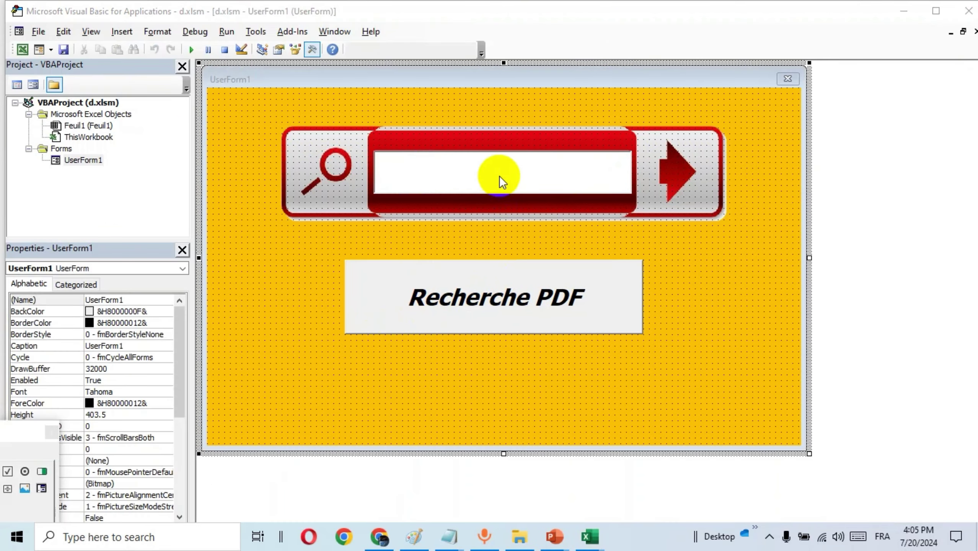
# Rename the text box to txtFilename in the Properties window.
pyautogui.click(499, 175)
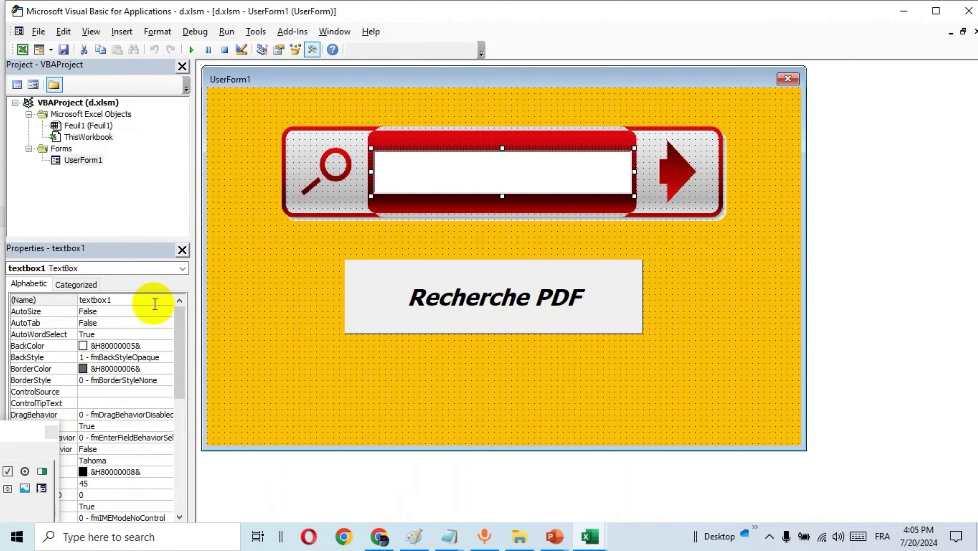
pyautogui.doubleClick(128, 300)
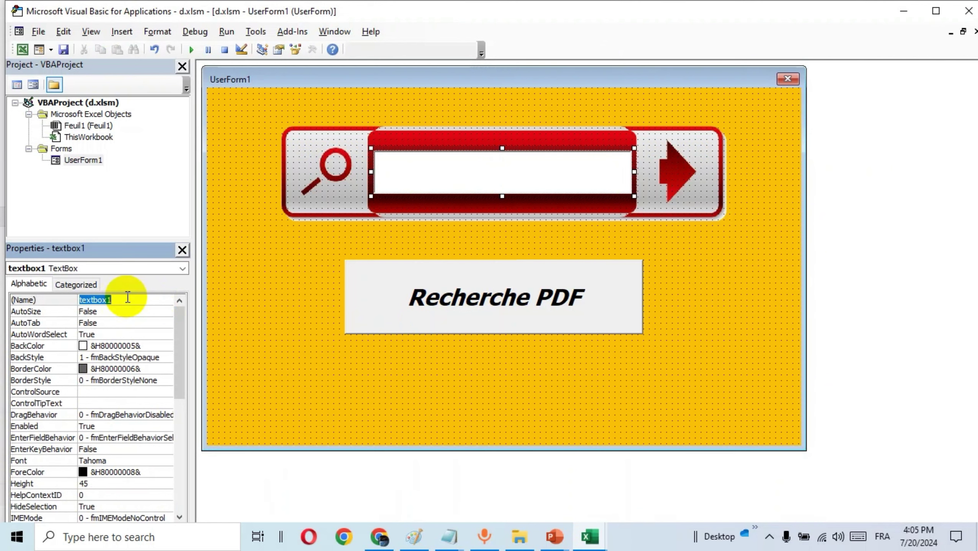
pyautogui.write('t')
pyautogui.write('tx')
pyautogui.write('t')
pyautogui.write('F')
pyautogui.write('il')
pyautogui.write('l')
pyautogui.write('e')
pyautogui.press('BackSpace')
pyautogui.press('BackSpace')
pyautogui.write('en')
pyautogui.write('ame')
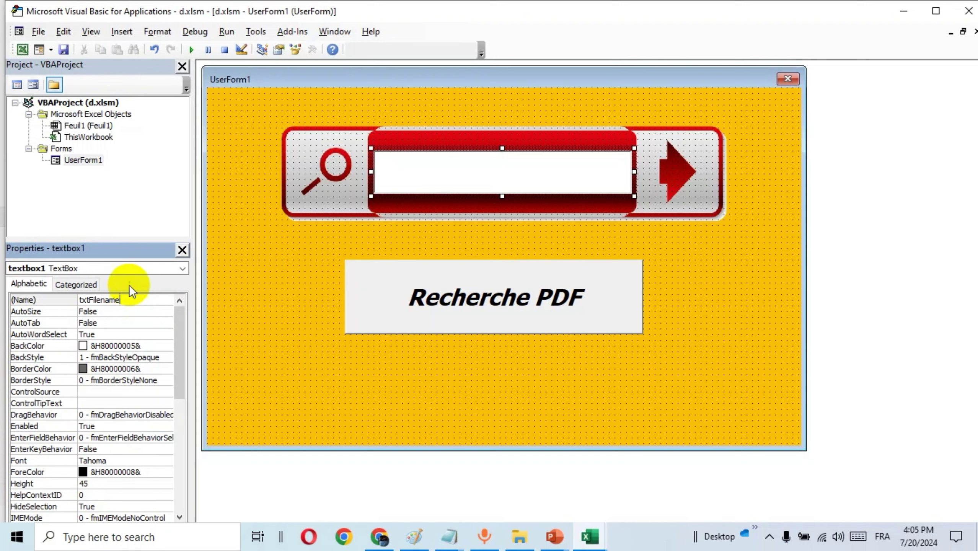
pyautogui.click(273, 320)
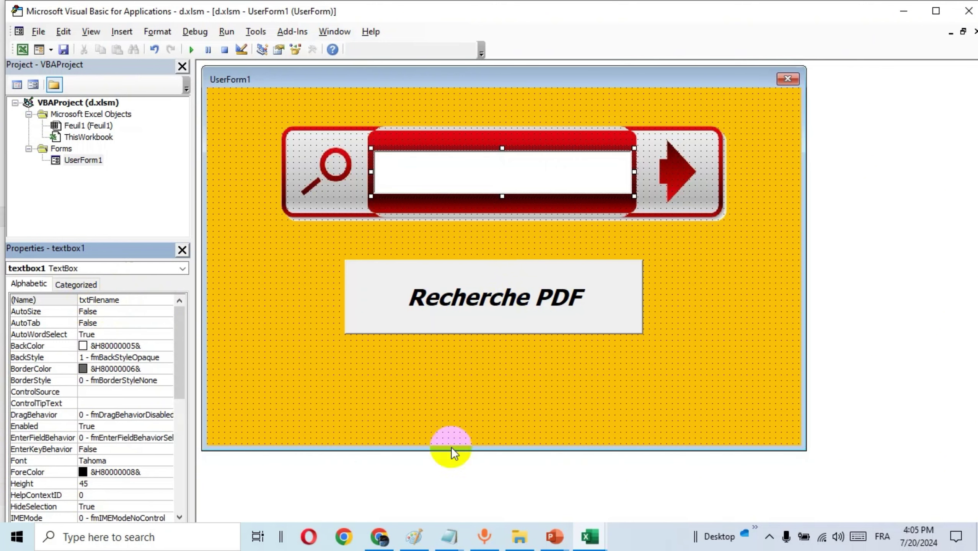
# Rename the Recherche PDF button to cmdopenPdF.
pyautogui.click(519, 275)
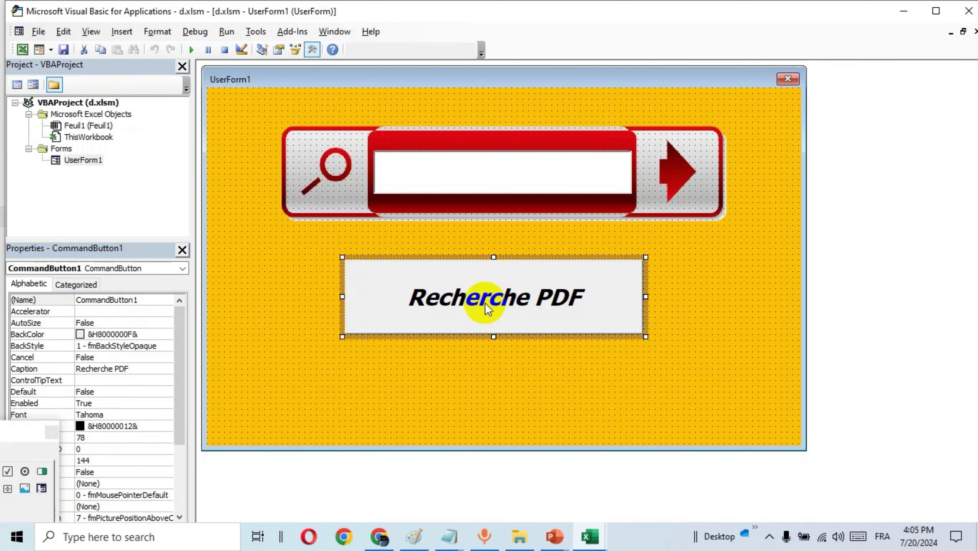
pyautogui.doubleClick(153, 302)
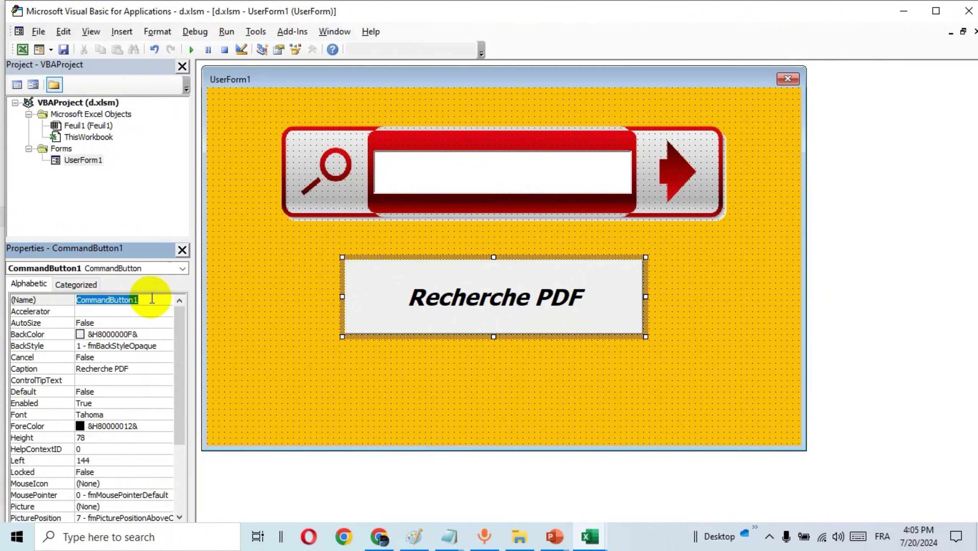
pyautogui.write('cmd')
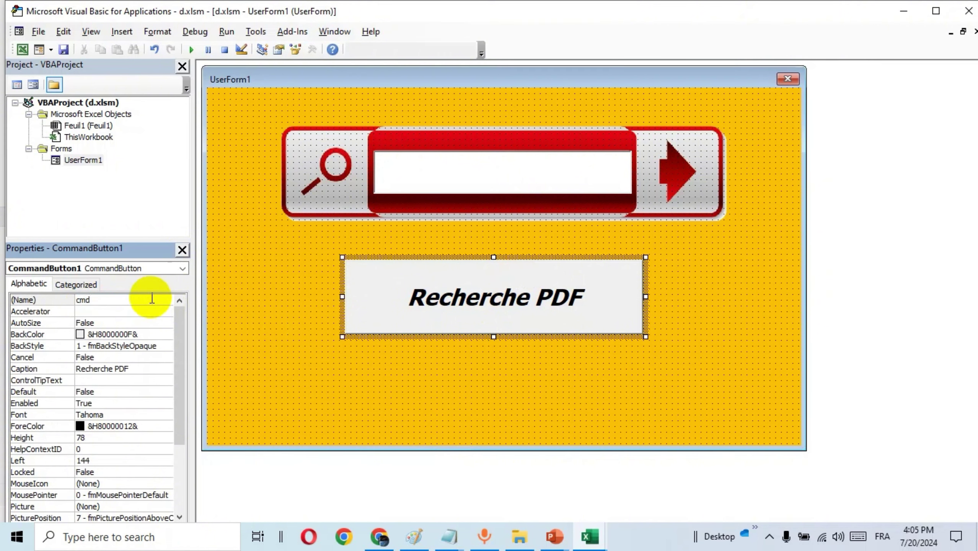
pyautogui.write('ope')
pyautogui.write('n')
pyautogui.write('P')
pyautogui.write('df')
pyautogui.press('BackSpace')
pyautogui.write('f')
pyautogui.press('BackSpace')
pyautogui.write('F')
pyautogui.click(253, 323)
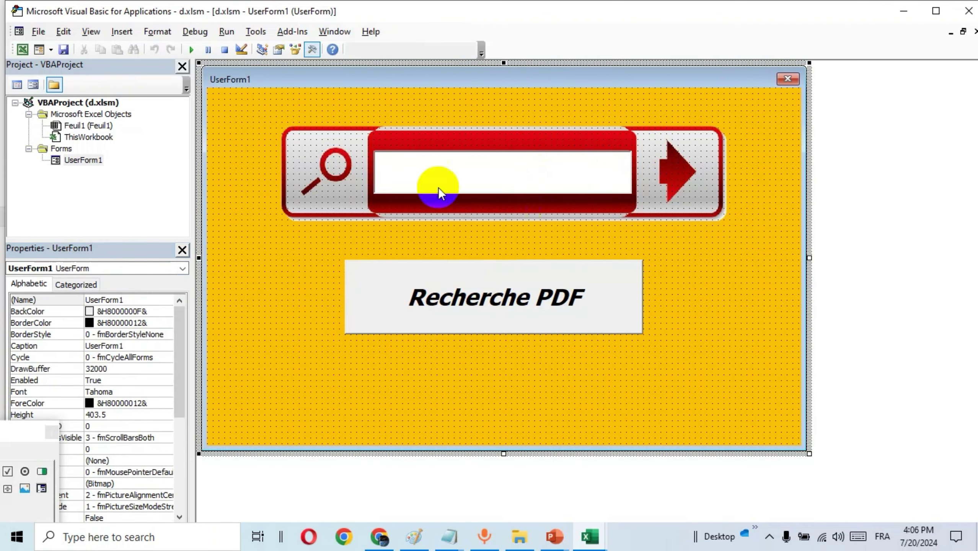
# Open the Recherche PDF button's click procedure and declare filename As String.
pyautogui.doubleClick(505, 300)
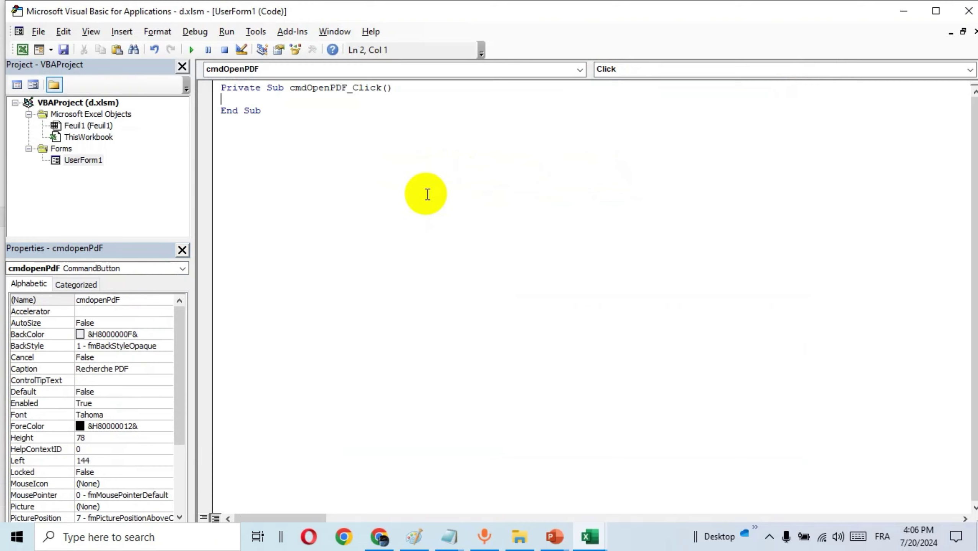
pyautogui.press('Tab')
pyautogui.write('di')
pyautogui.write('m ')
pyautogui.write('fil')
pyautogui.write('enam')
pyautogui.write('e a')
pyautogui.write('s st')
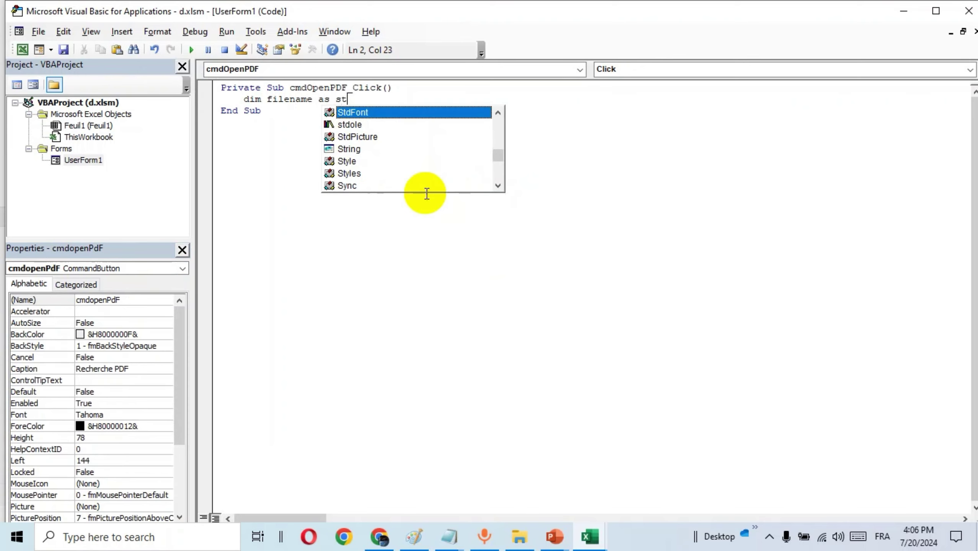
pyautogui.write('r')
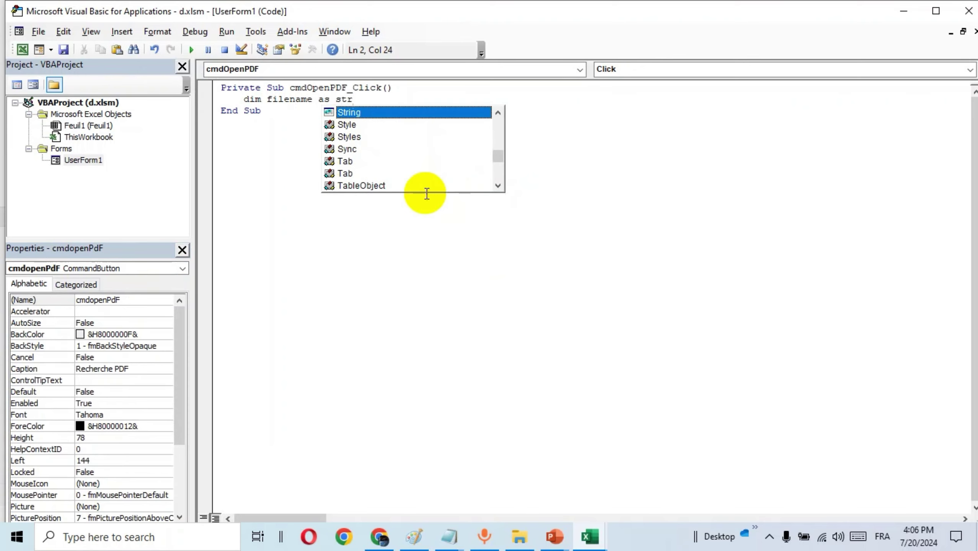
pyautogui.press('Tab')
pyautogui.press('Return')
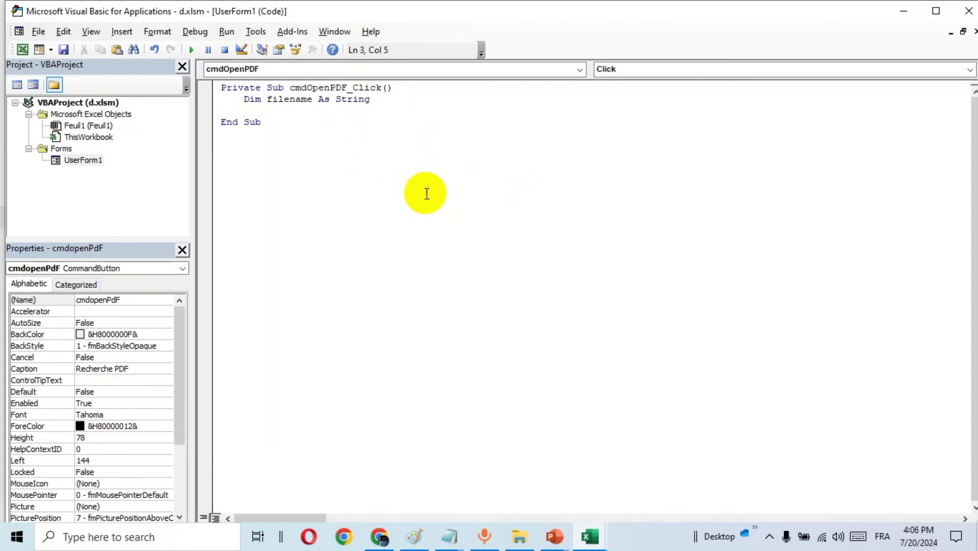
# Declare folderpath and fullpath As String on the following lines.
pyautogui.write('dim')
pyautogui.write(' fold')
pyautogui.write('erp')
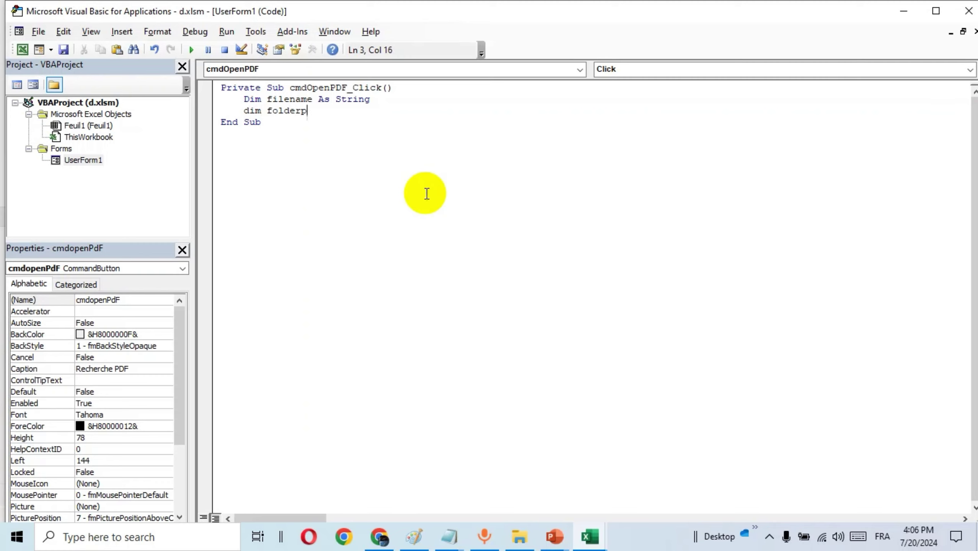
pyautogui.write('ath')
pyautogui.write(' as ')
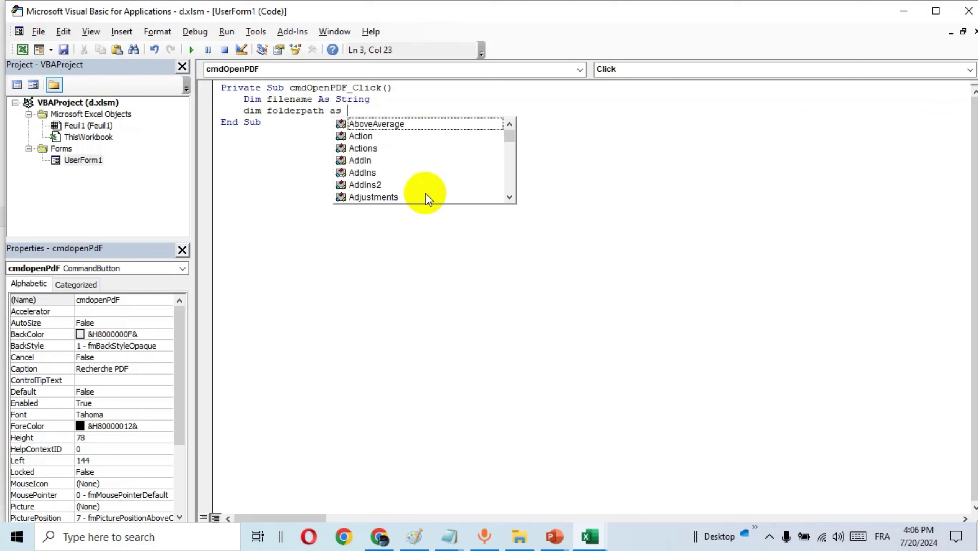
pyautogui.write('str')
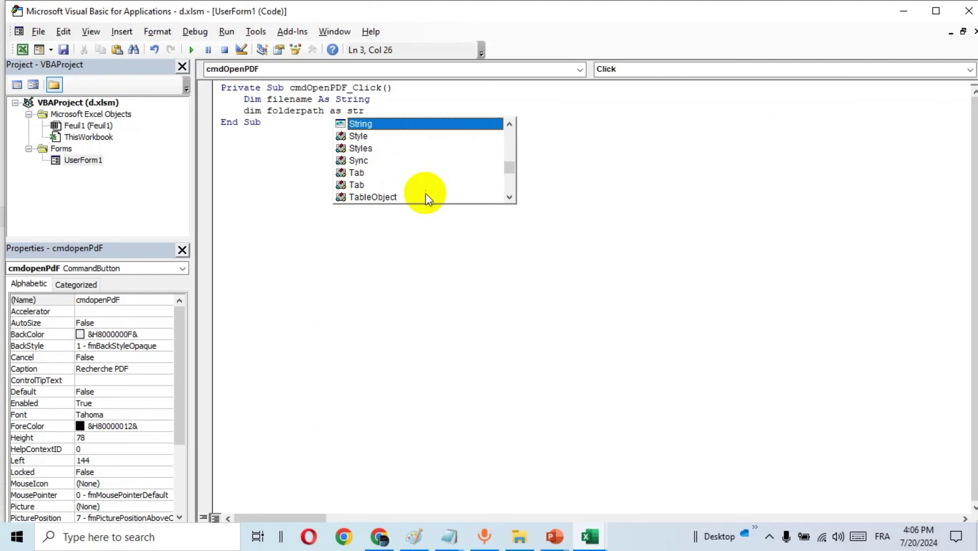
pyautogui.press('Tab')
pyautogui.press('Return')
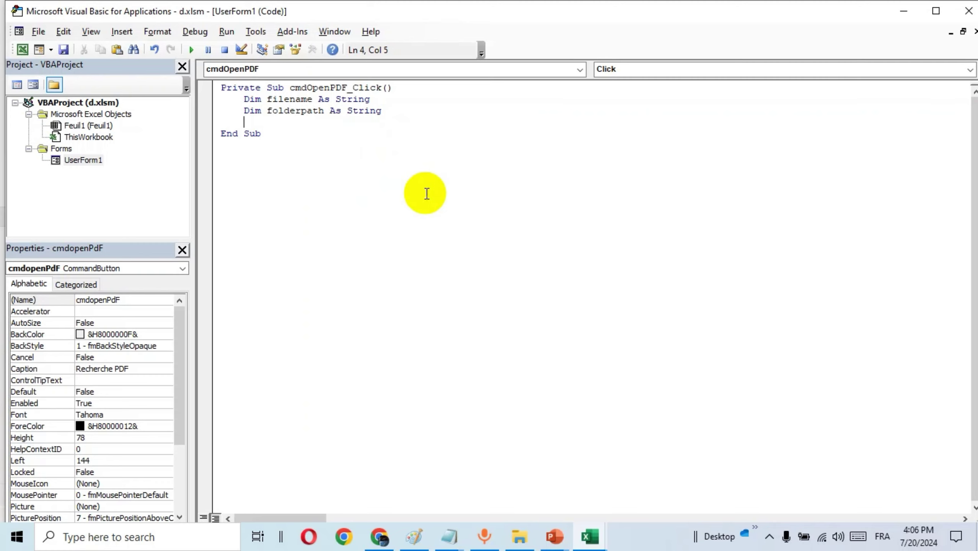
pyautogui.write('dim fullpath as s')
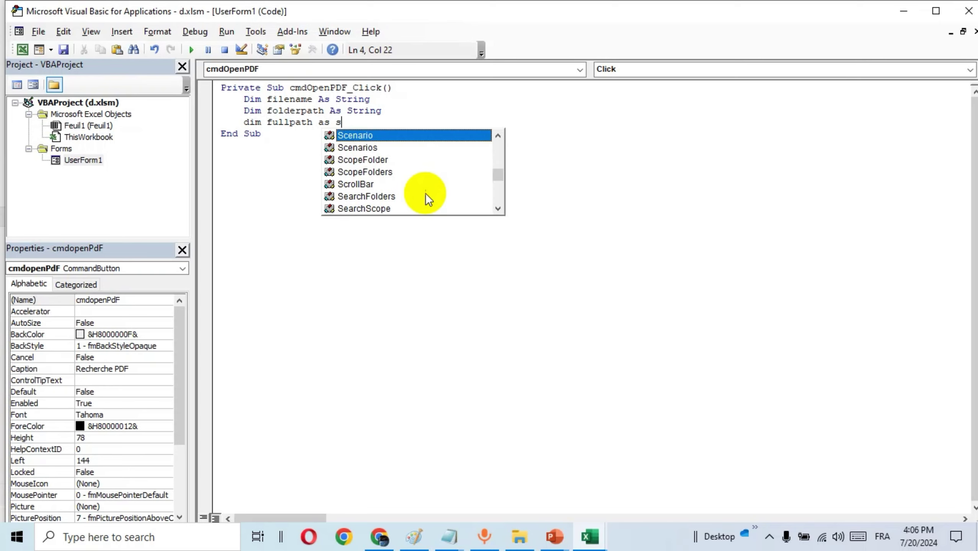
pyautogui.write('tr')
pyautogui.press('Tab')
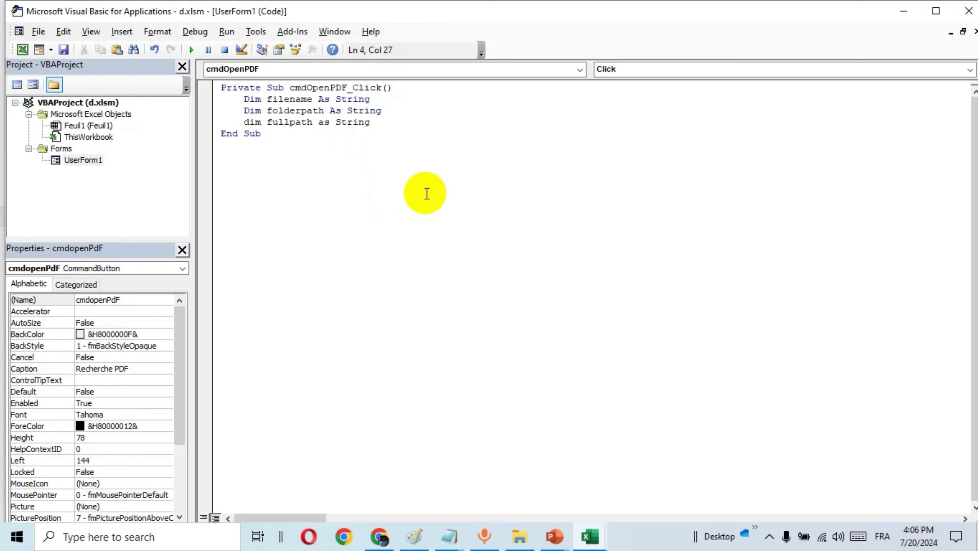
pyautogui.press('Return')
pyautogui.press('Return')
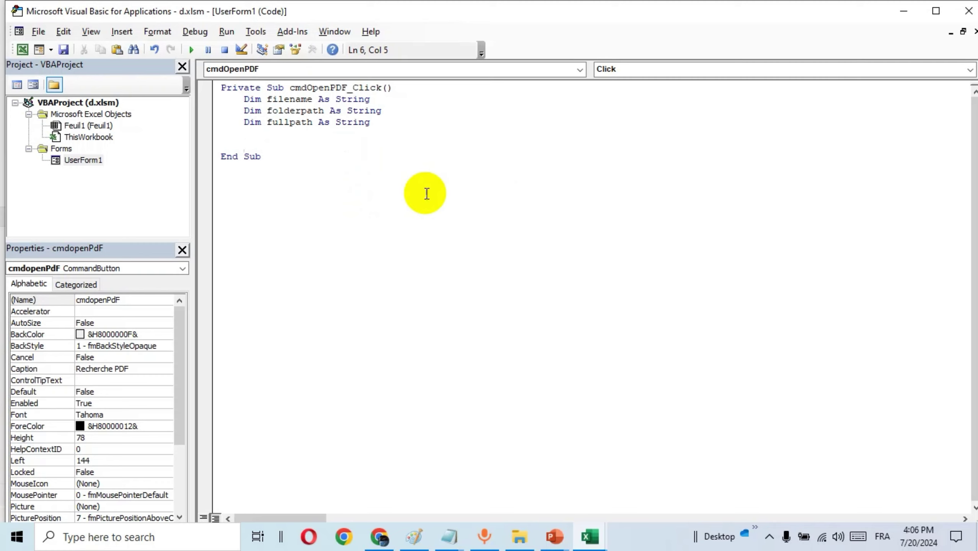
# Write filename = txtFileName.Value, start the folderpath= line, and bring up File Explorer.
pyautogui.write('fil')
pyautogui.write('e')
pyautogui.write('nam')
pyautogui.write('e')
pyautogui.write('=')
pyautogui.write('txt')
pyautogui.write('f')
pyautogui.write('ile')
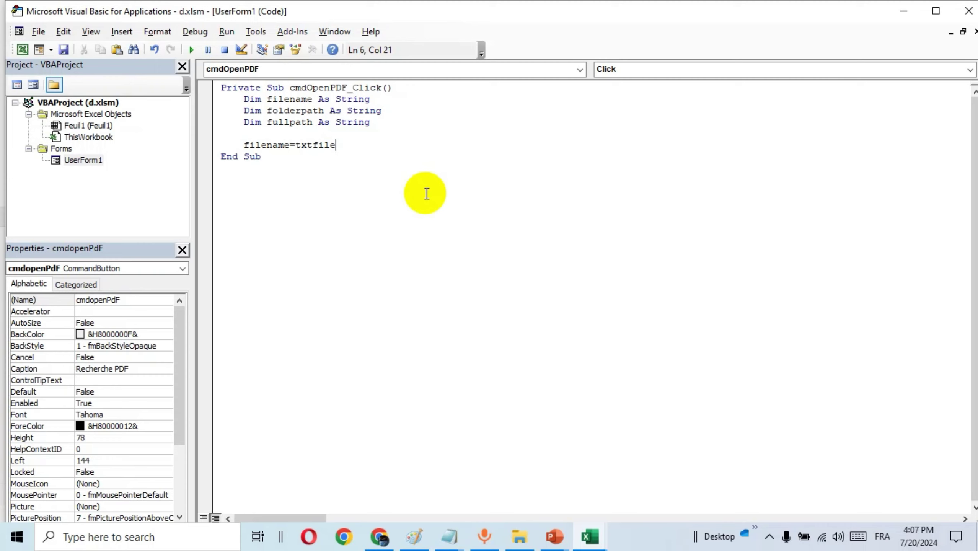
pyautogui.write('name')
pyautogui.write('.valu')
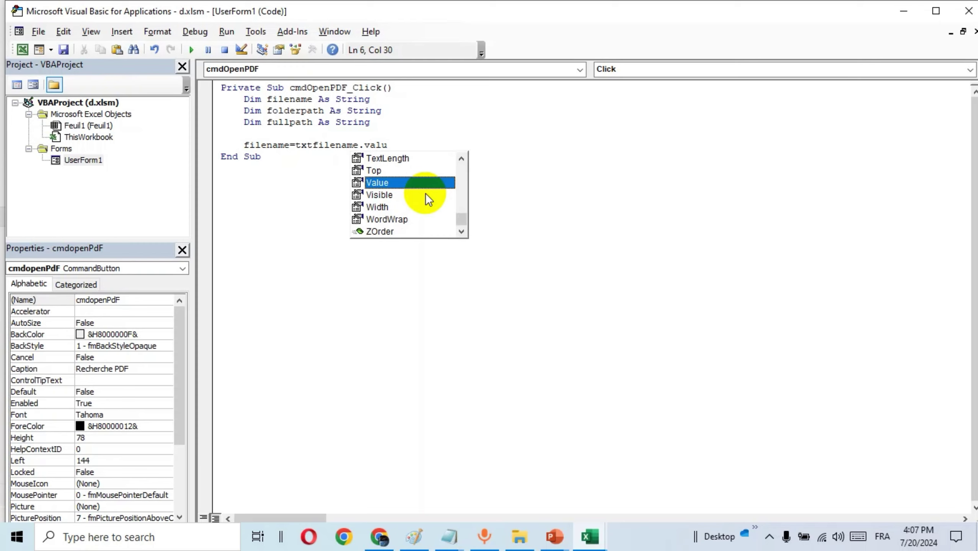
pyautogui.press('Tab')
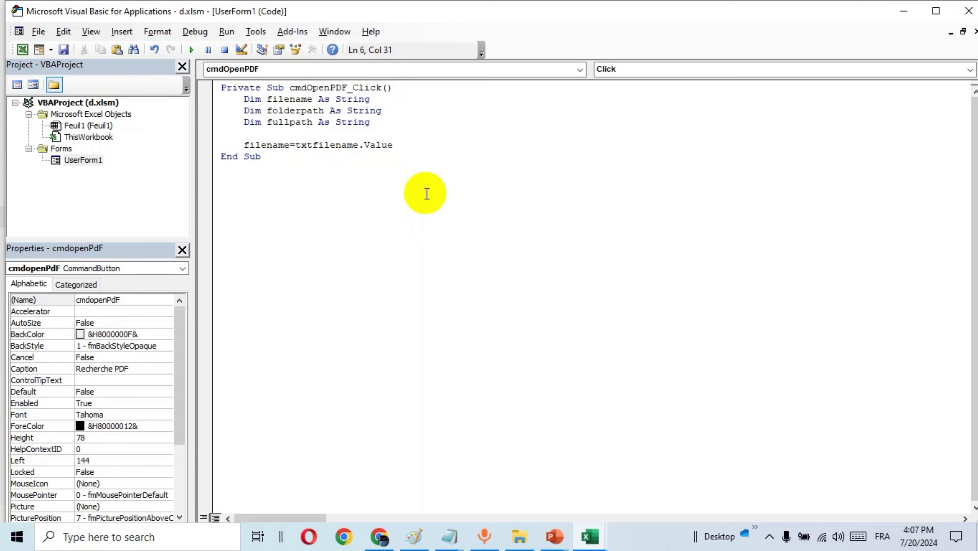
pyautogui.press('Return')
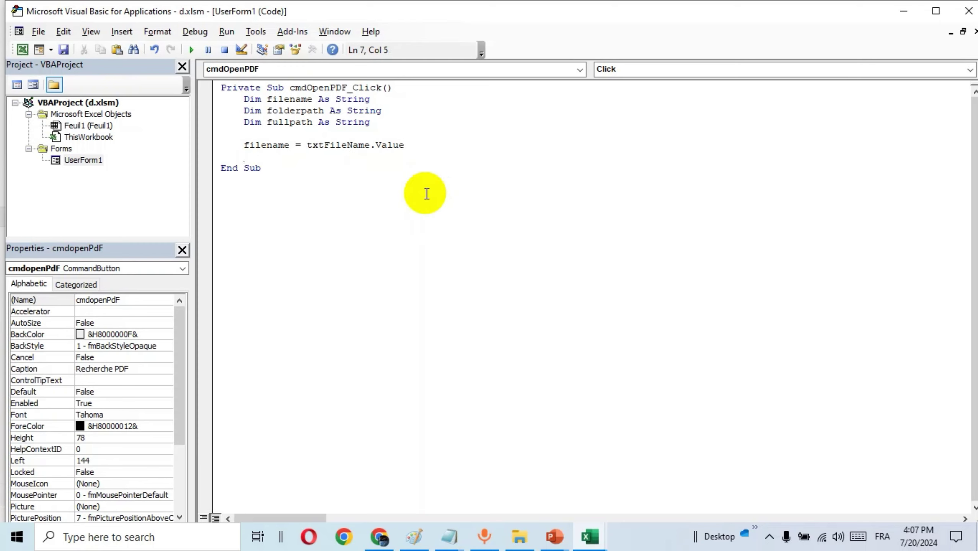
pyautogui.write('fol')
pyautogui.write('der')
pyautogui.write('path')
pyautogui.write('=')
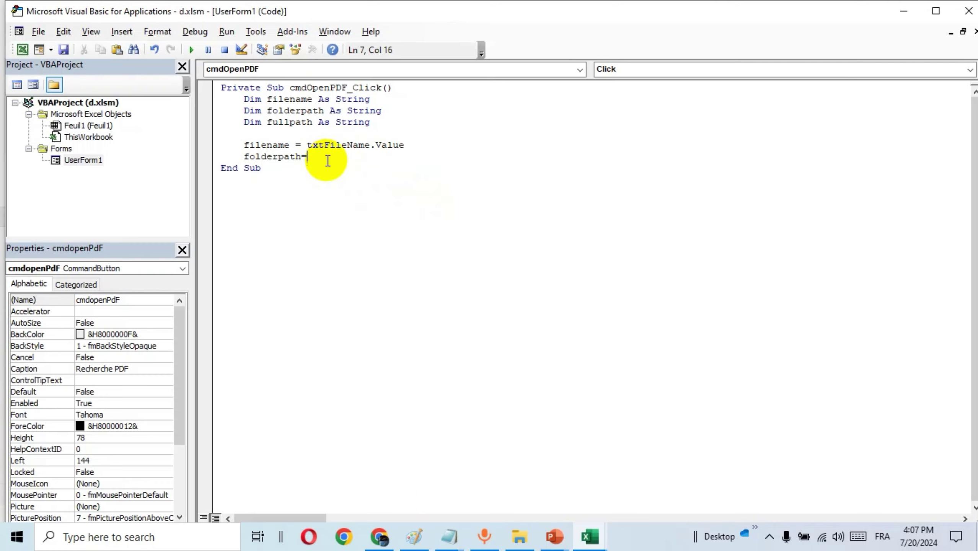
pyautogui.click(520, 537)
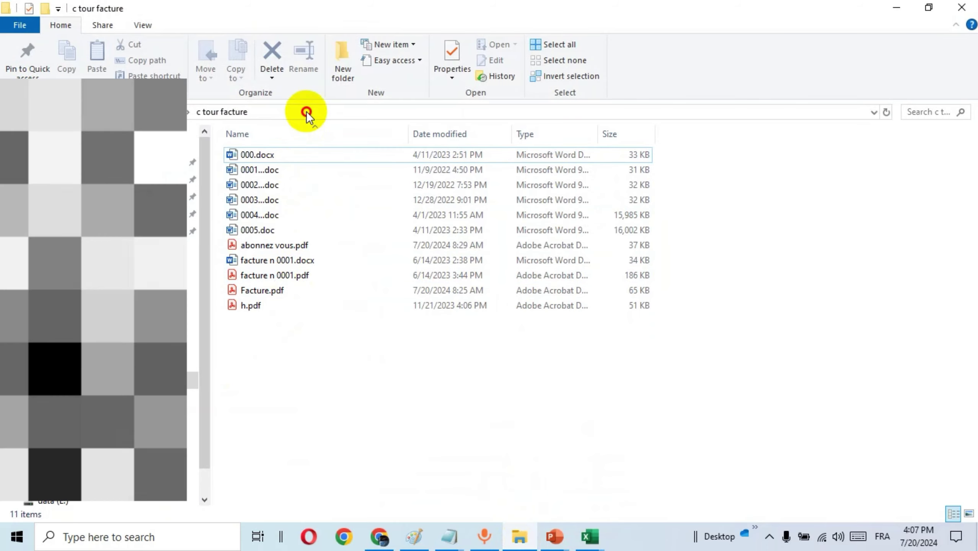
# Copy the c tour facture folder's full path from the address bar and minimise File Explorer.
pyautogui.click(306, 111)
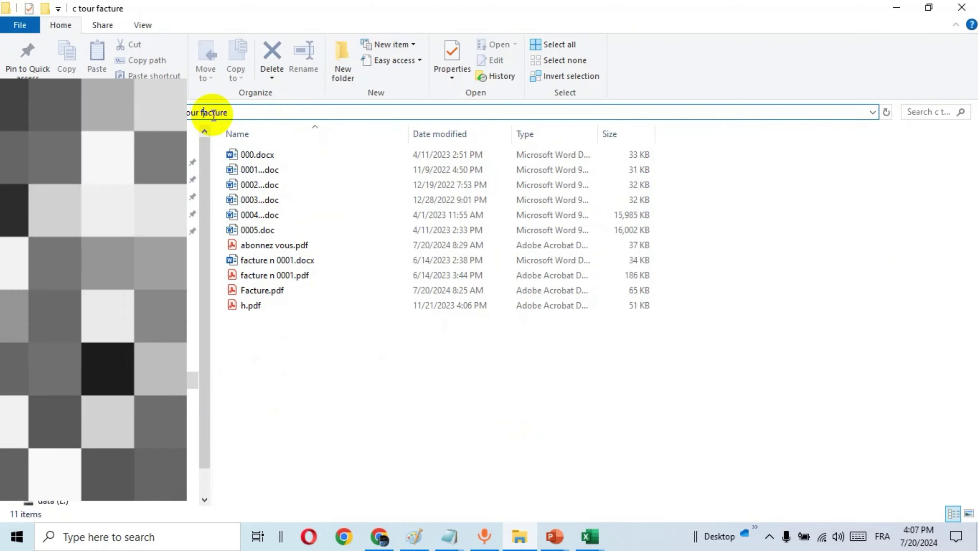
pyautogui.click(272, 112)
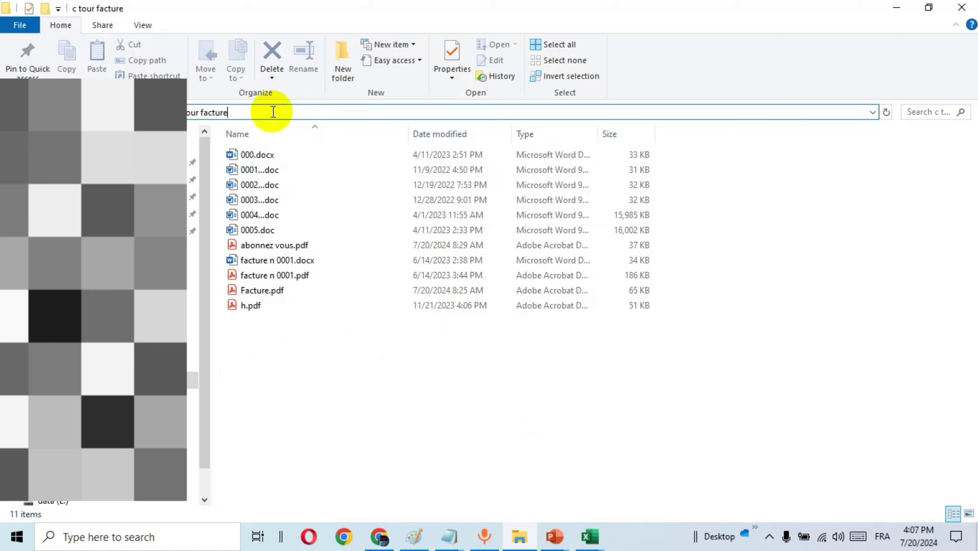
pyautogui.click(278, 111)
pyautogui.click(277, 111)
pyautogui.moveTo(278, 112); pyautogui.dragTo(191, 105)
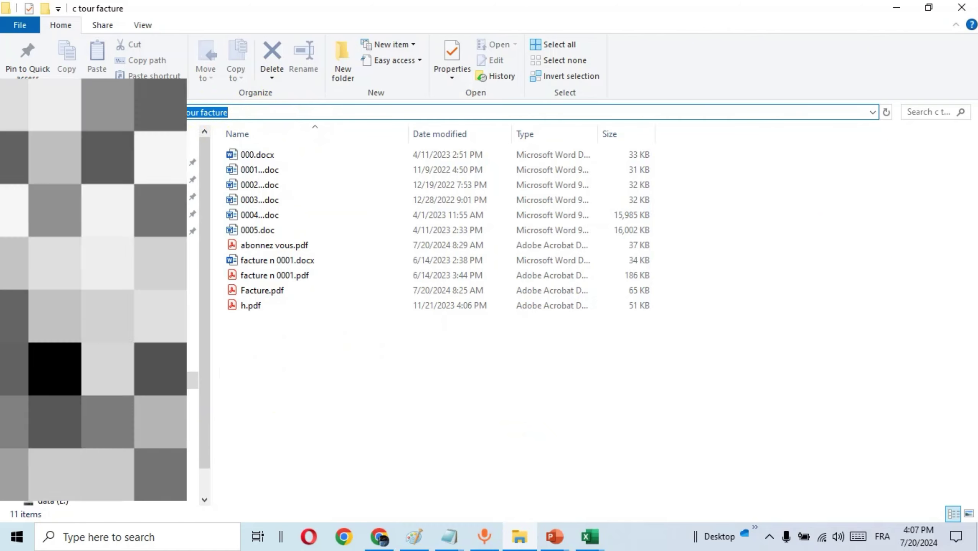
pyautogui.rightClick(190, 113)
pyautogui.click(210, 162)
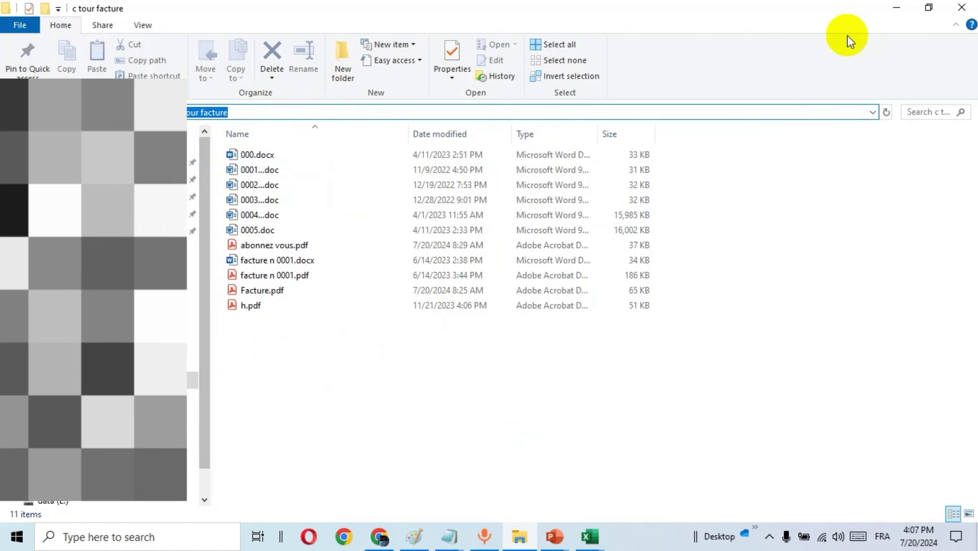
pyautogui.click(895, 7)
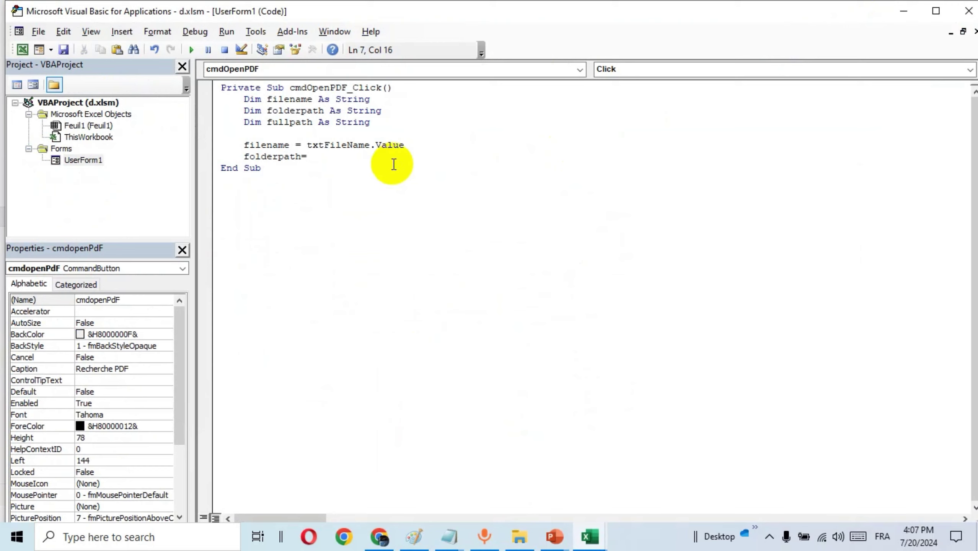
# Paste the copied folder path inside quotes after folderpath=.
pyautogui.write('"')
pyautogui.hotkey('ctrl', 'v')
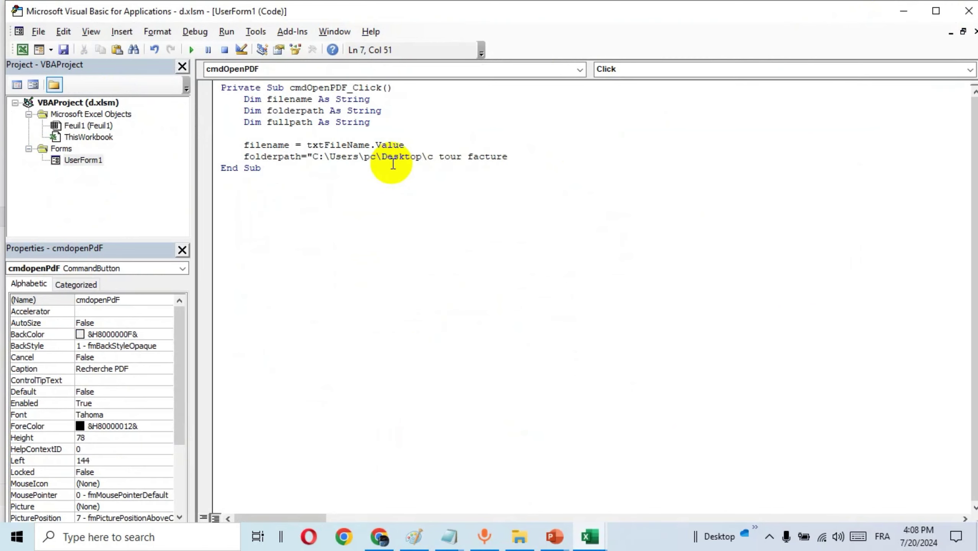
pyautogui.click(423, 156)
pyautogui.rightClick(424, 155)
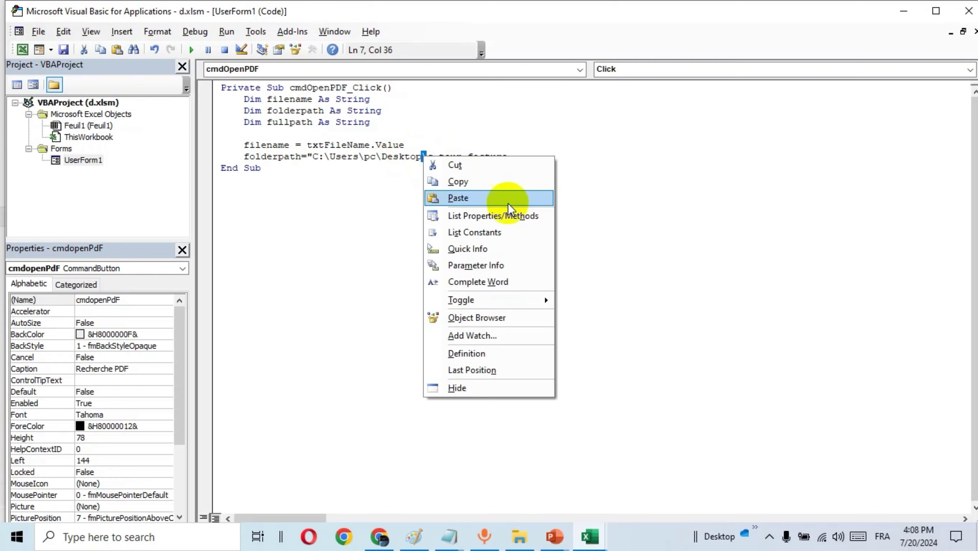
pyautogui.click(492, 183)
pyautogui.click(531, 149)
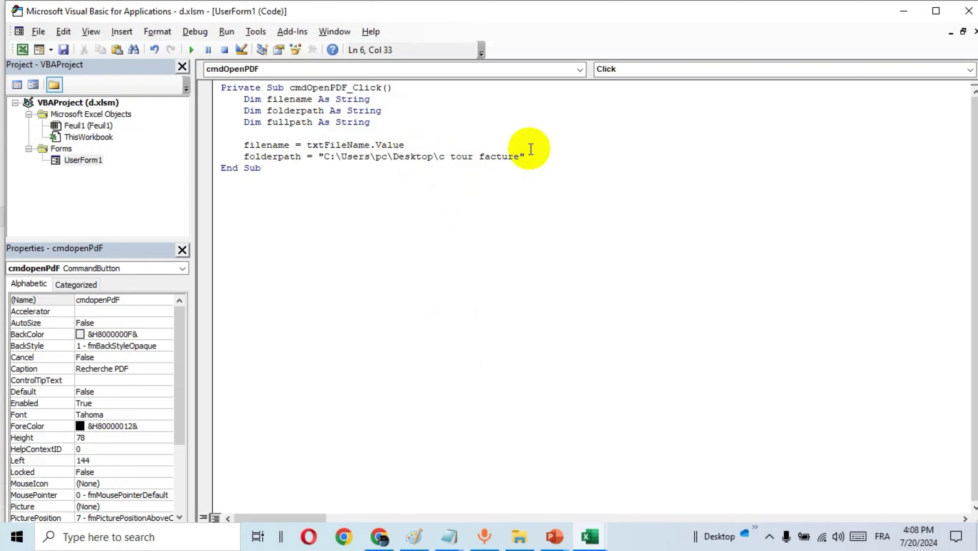
pyautogui.click(531, 156)
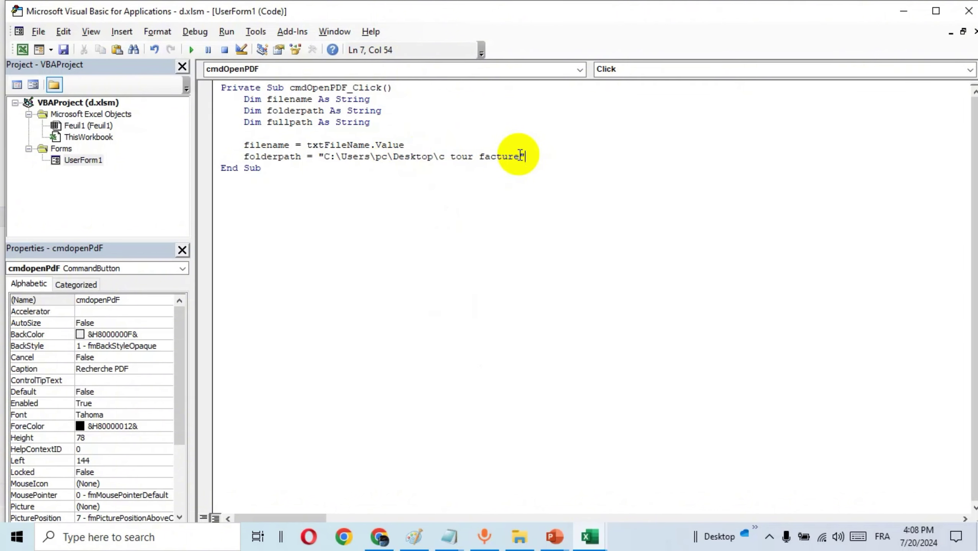
# Add a trailing backslash so the path ends 'c tour facture\', then add two new lines.
pyautogui.click(521, 156)
pyautogui.write('v')
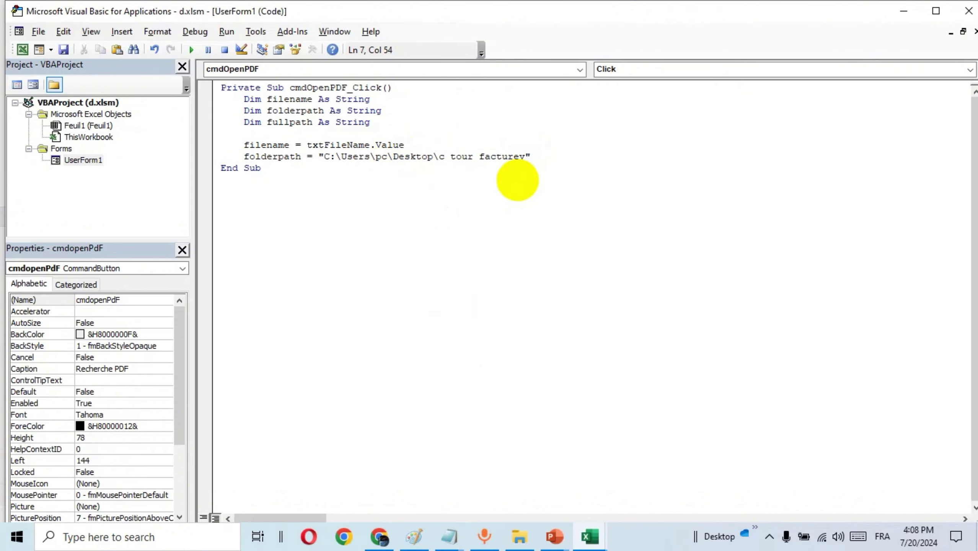
pyautogui.press('BackSpace')
pyautogui.write('\\')
pyautogui.click(556, 155)
pyautogui.press('Return')
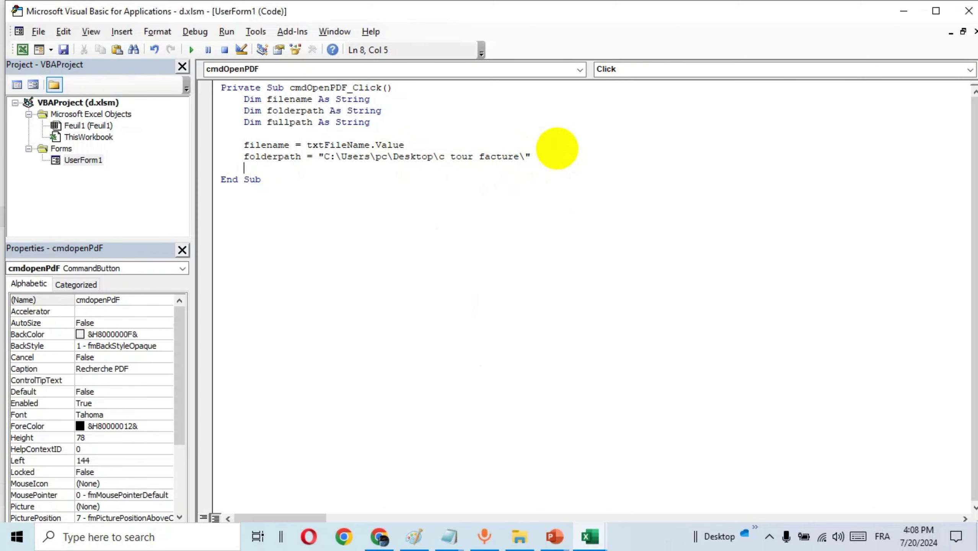
pyautogui.press('Return')
# Write If Len(filename) > 0 Then, replacing the stray apostrophe that caused a compile error.
pyautogui.write('if ')
pyautogui.write('len')
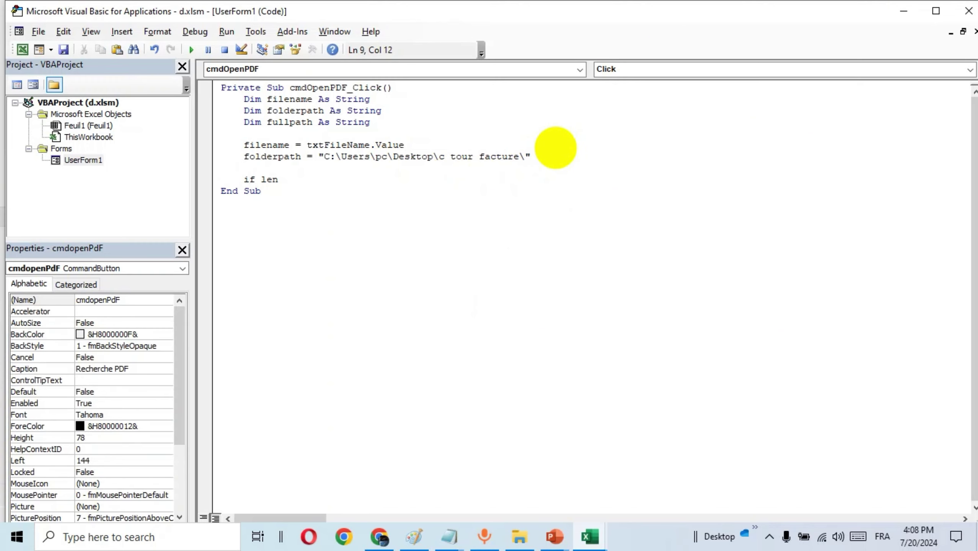
pyautogui.press('BackSpace')
pyautogui.write("'f")
pyautogui.write('ilen')
pyautogui.write('ame) ')
pyautogui.write('>')
pyautogui.write('0 the')
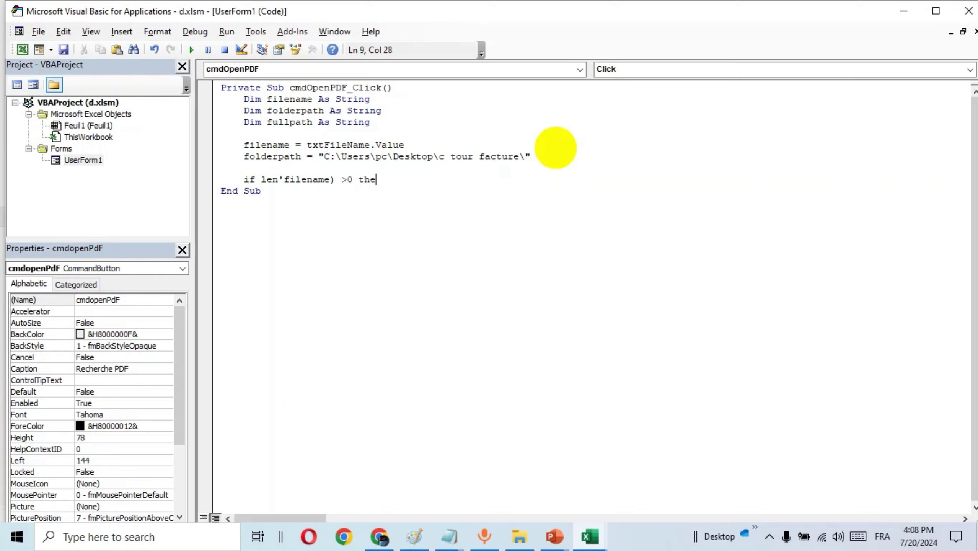
pyautogui.write('n')
pyautogui.press('Return')
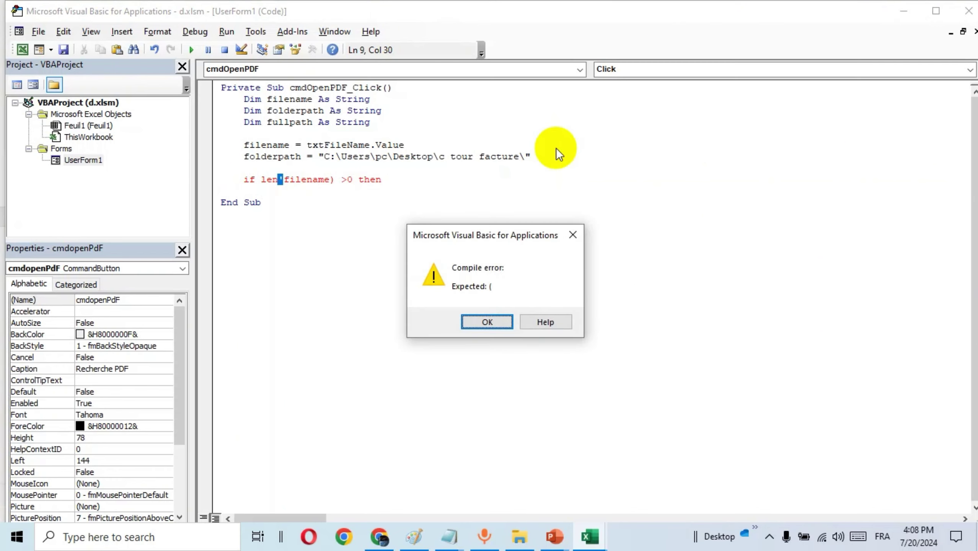
pyautogui.click(493, 320)
pyautogui.click(285, 176)
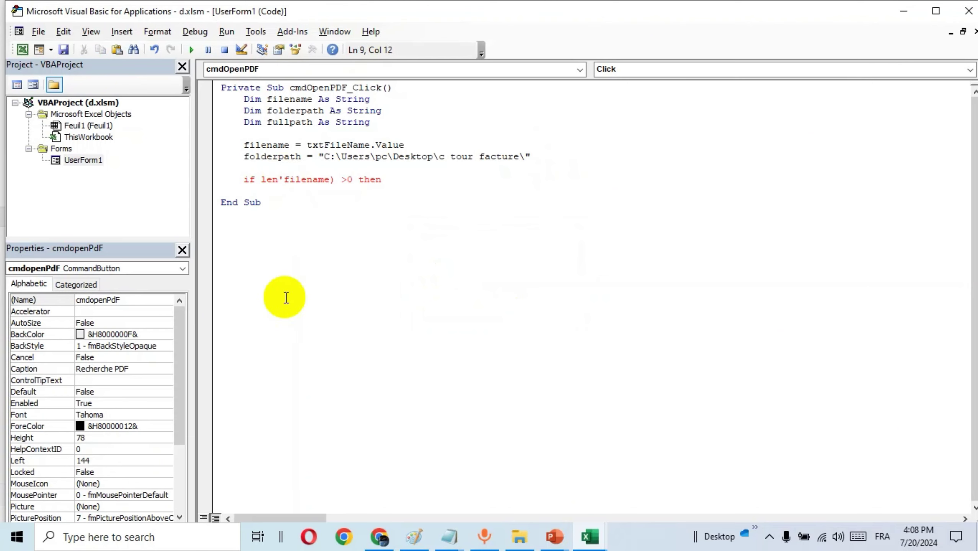
pyautogui.press('BackSpace')
pyautogui.write('(')
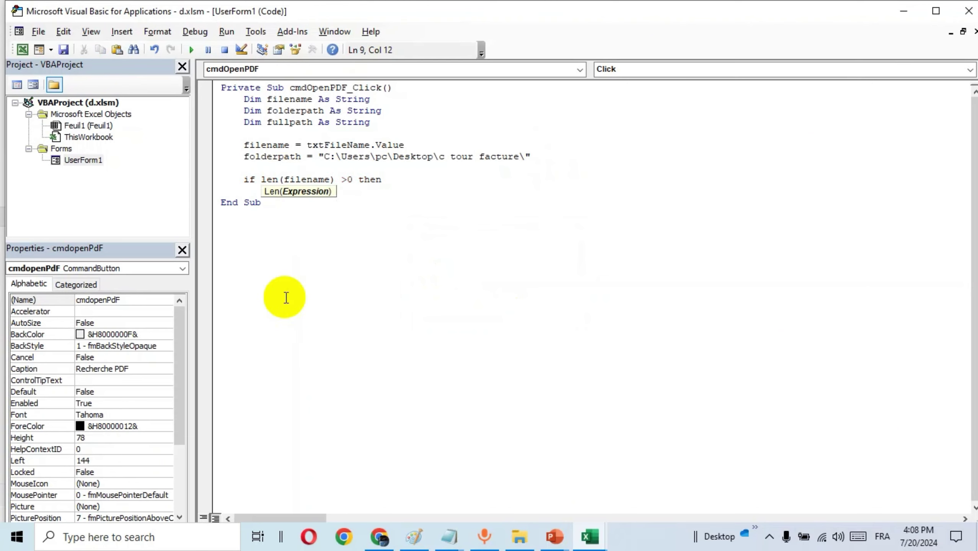
pyautogui.click(425, 182)
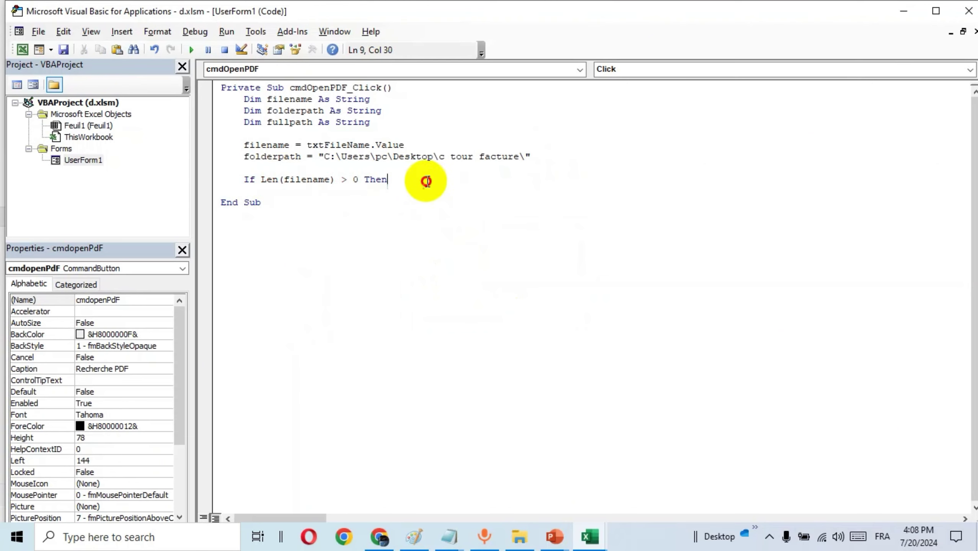
pyautogui.click(257, 191)
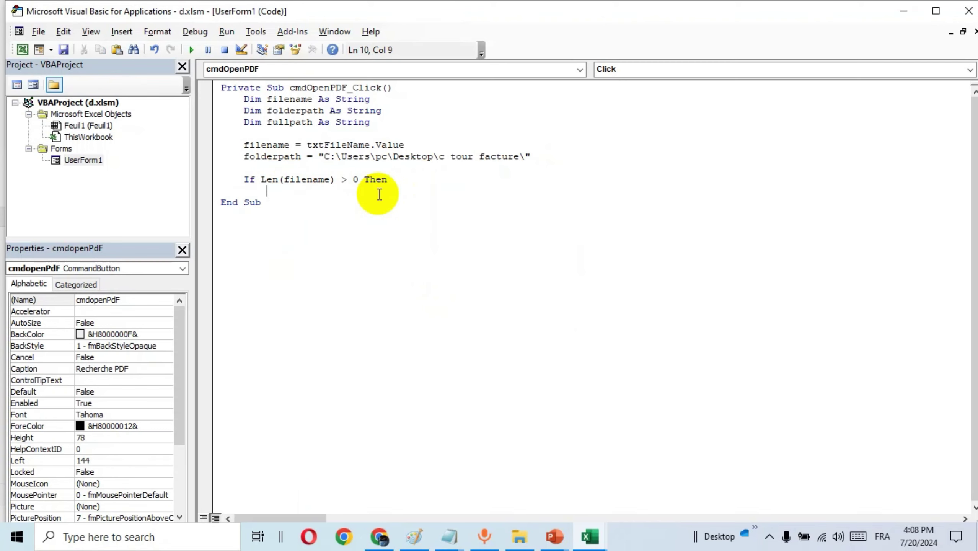
# Add the line fullpath = folderpath & filename & ".PDF" followed by On Error Resume Next.
pyautogui.write('fu')
pyautogui.write('llp')
pyautogui.write('ath')
pyautogui.write('= ')
pyautogui.write('folde')
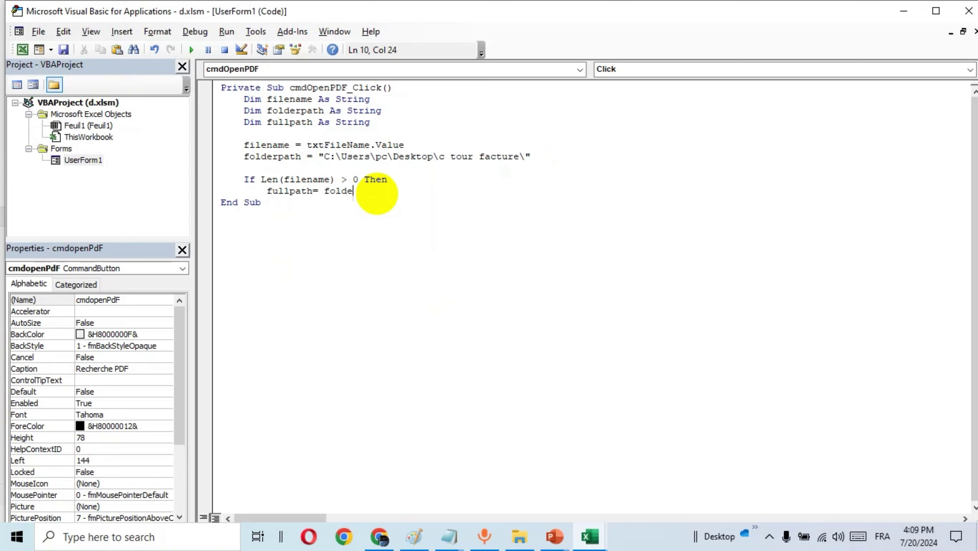
pyautogui.write('rp')
pyautogui.write('ath')
pyautogui.write(' & ')
pyautogui.write('file')
pyautogui.write('name ')
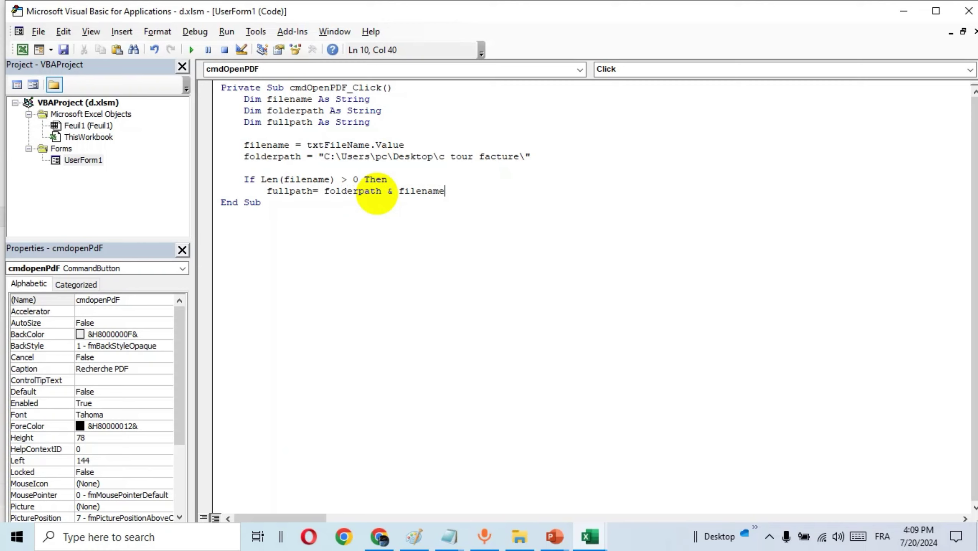
pyautogui.write('& ')
pyautogui.write('".')
pyautogui.write('PD')
pyautogui.write('F')
pyautogui.write('"')
pyautogui.press('Return')
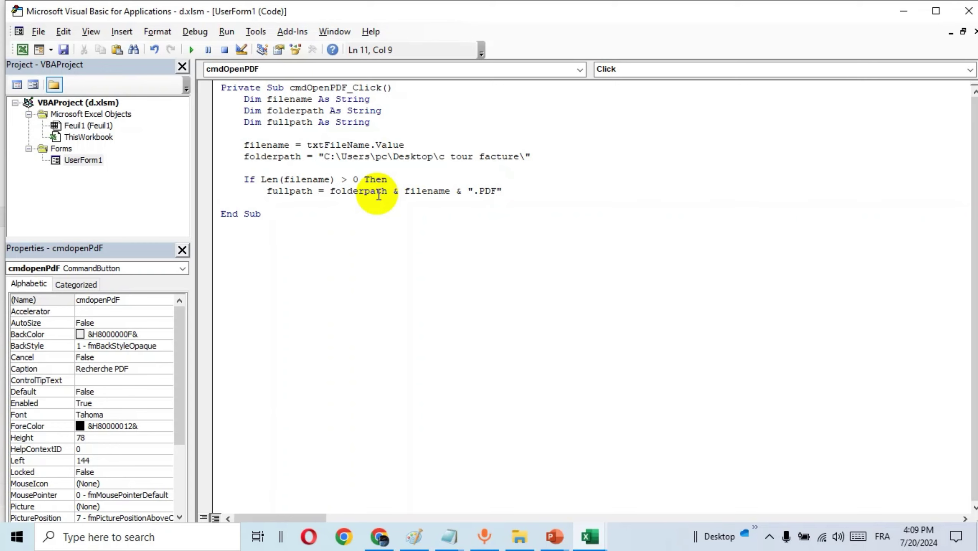
pyautogui.write('o')
pyautogui.write('n erro')
pyautogui.write('r')
pyautogui.write(' resum')
pyautogui.write('e ')
pyautogui.write('next')
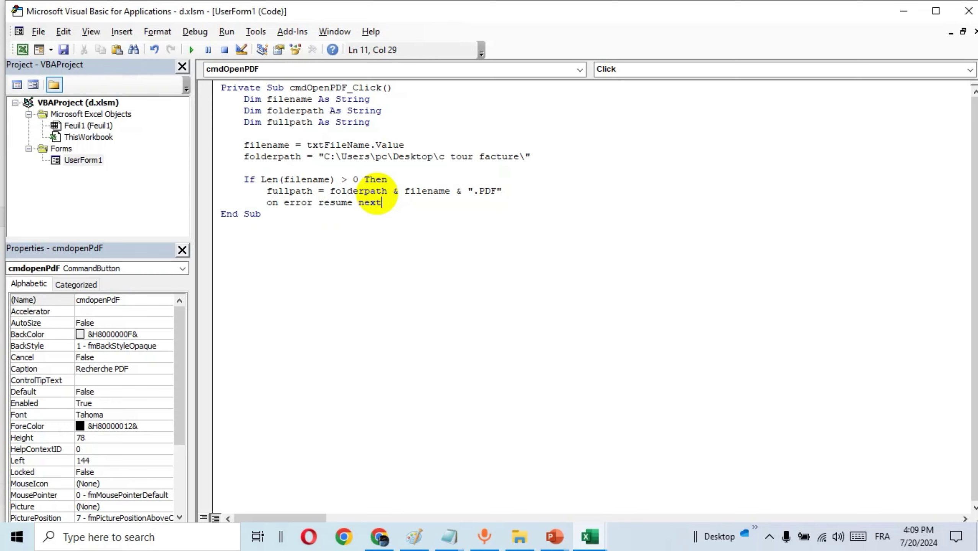
pyautogui.press('Return')
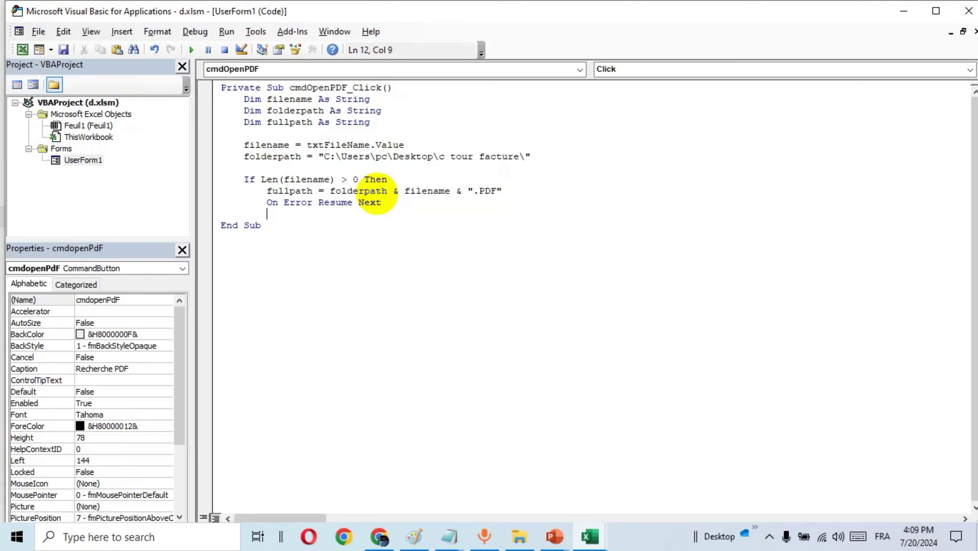
# Add the line ActiveWorkbook.FollowHyperlink fullpath to open the PDF.
pyautogui.write('active')
pyautogui.write('w')
pyautogui.write('orkbo')
pyautogui.write('ok')
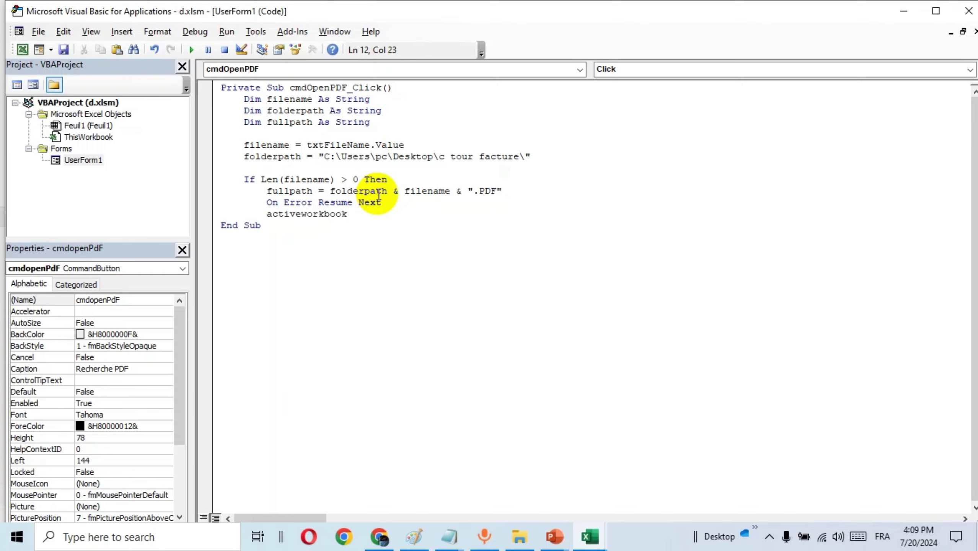
pyautogui.write('.')
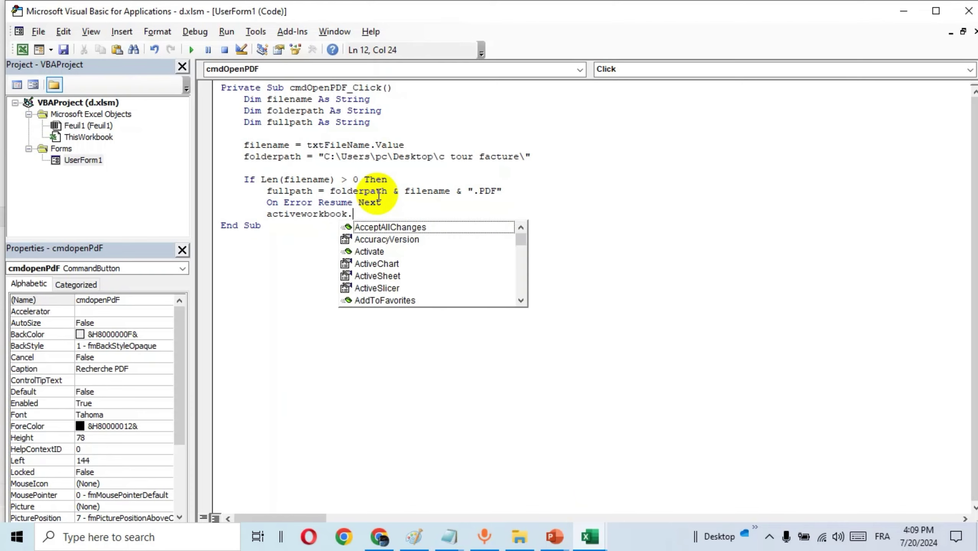
pyautogui.write('fo')
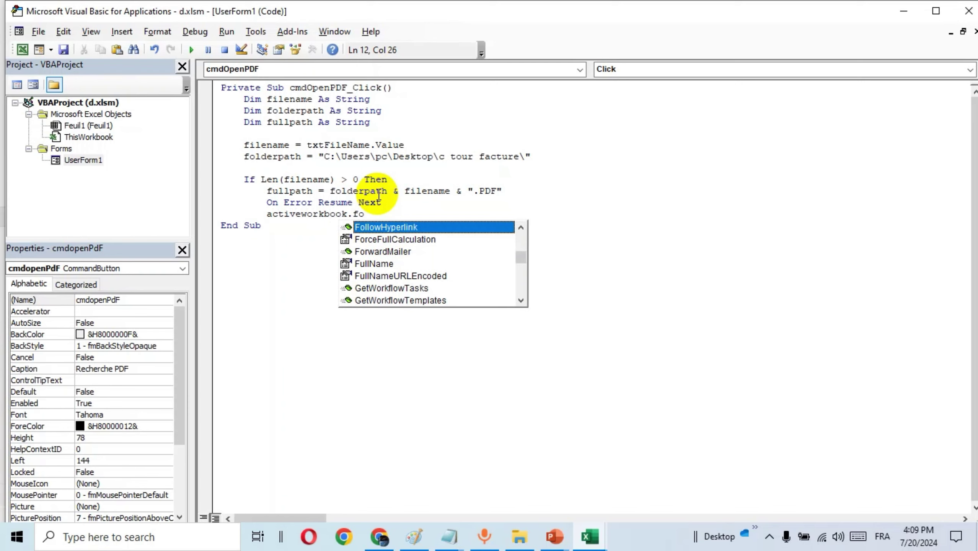
pyautogui.press('Tab')
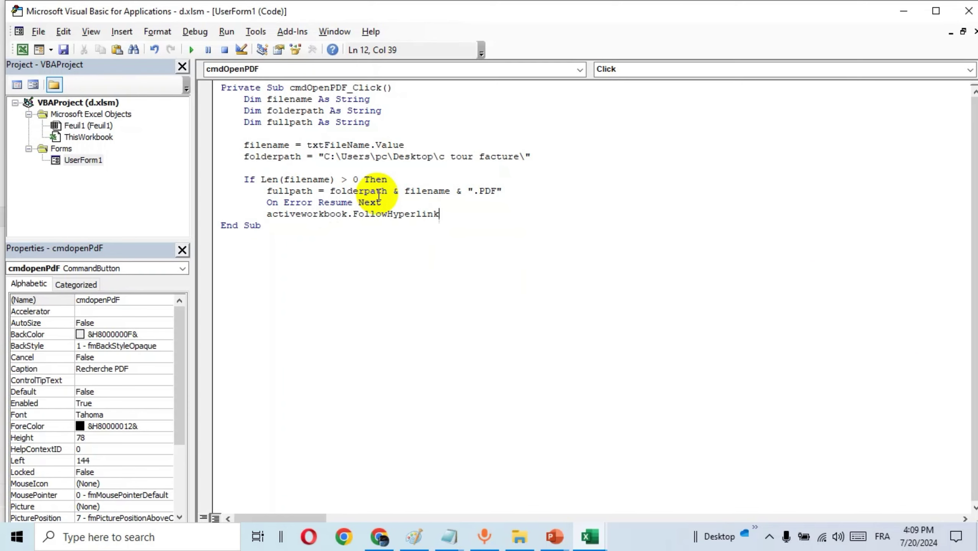
pyautogui.write(' f')
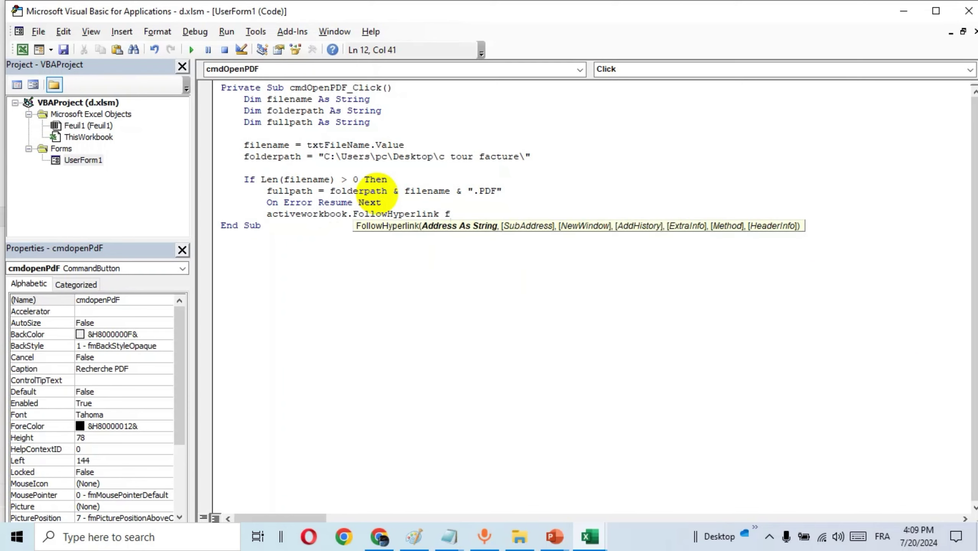
pyautogui.write('ullpa')
pyautogui.write('th')
pyautogui.press('Return')
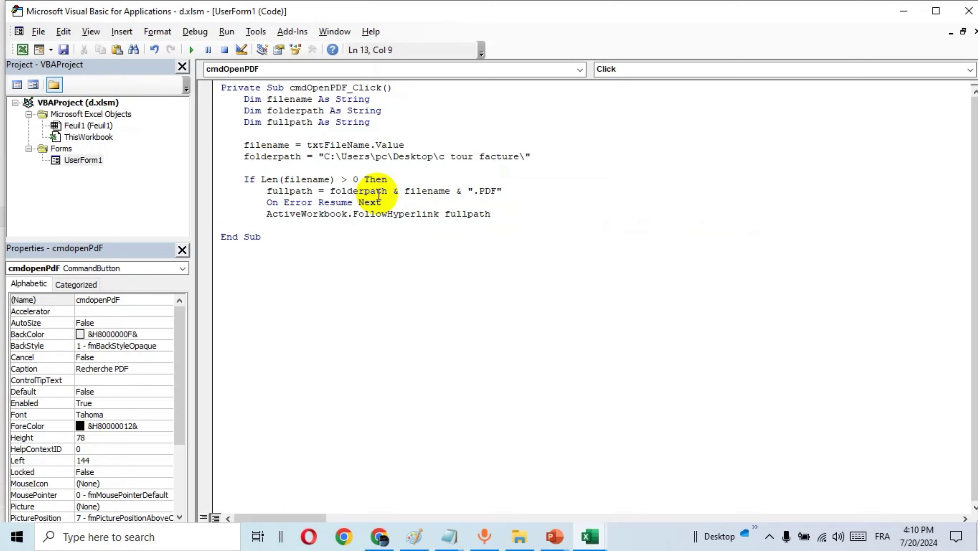
# Add On Error GoTo 0 after dismissing the compile error, leaving an unindented new line.
pyautogui.write('on ')
pyautogui.write('erro')
pyautogui.write('r go')
pyautogui.write('to')
pyautogui.press('Return')
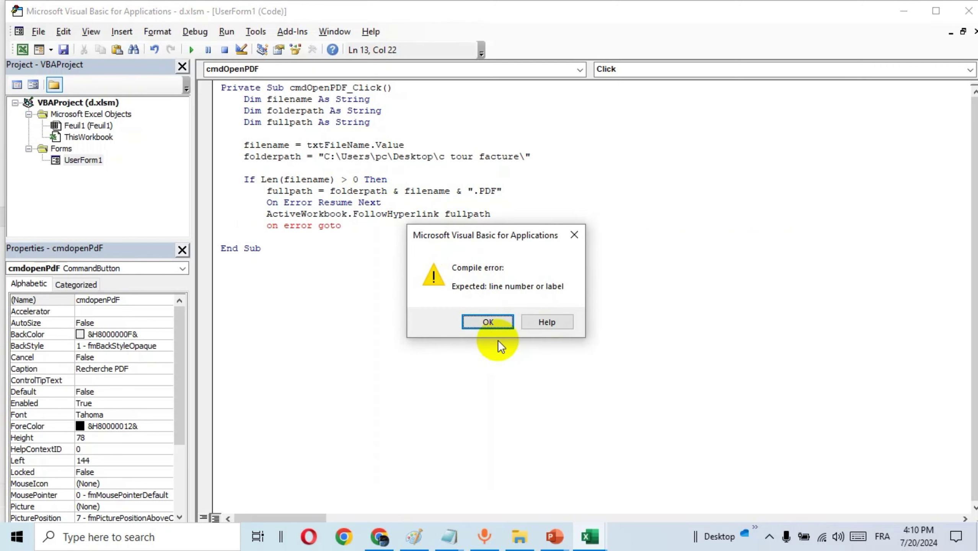
pyautogui.click(490, 324)
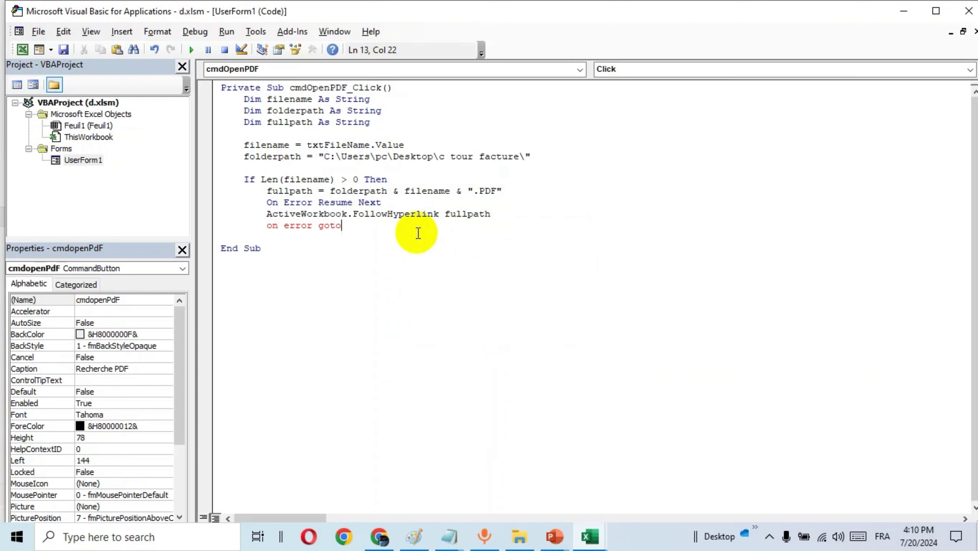
pyautogui.write('0')
pyautogui.press('Return')
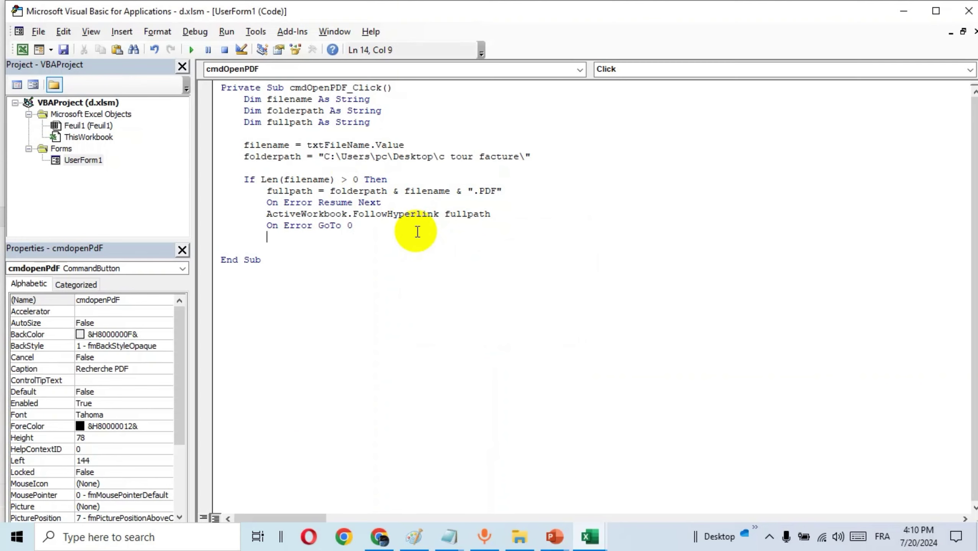
pyautogui.press('Tab')
pyautogui.press('BackSpace')
# Add an Else line with msg "svp entrer le nom exacte" beneath it.
pyautogui.write('e')
pyautogui.write('lse')
pyautogui.press('Return')
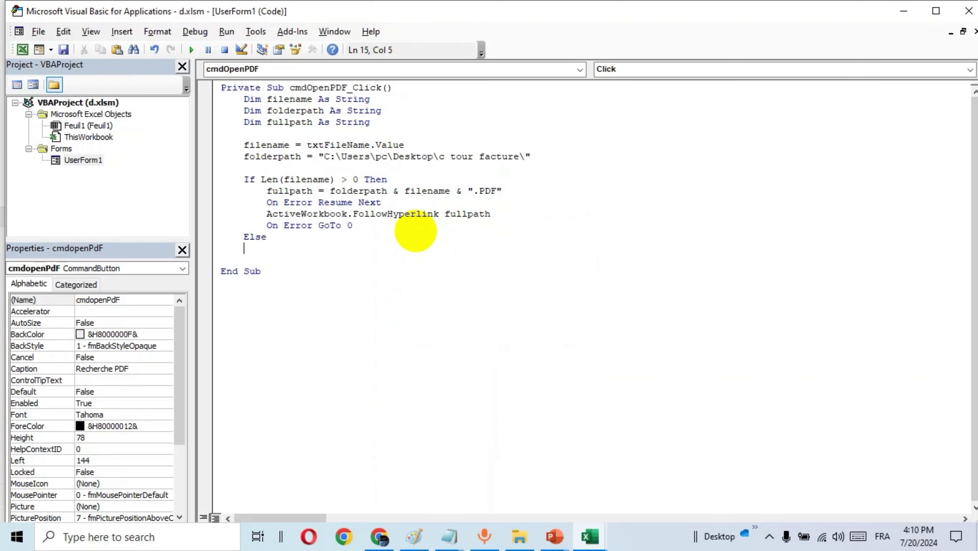
pyautogui.write('m')
pyautogui.write('sg')
pyautogui.write('"s')
pyautogui.write('vp e')
pyautogui.write('ntrer ')
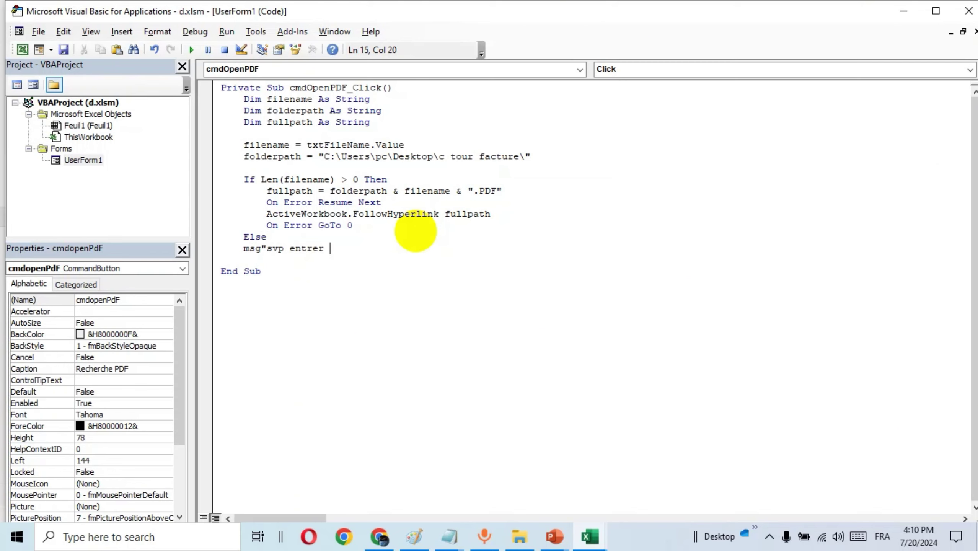
pyautogui.write('l')
pyautogui.press('BackSpace')
pyautogui.write('le ')
pyautogui.write('np')
pyautogui.press('BackSpace')
pyautogui.write('o')
pyautogui.write('m exa')
pyautogui.write('cte')
pyautogui.write('"')
pyautogui.press('Return')
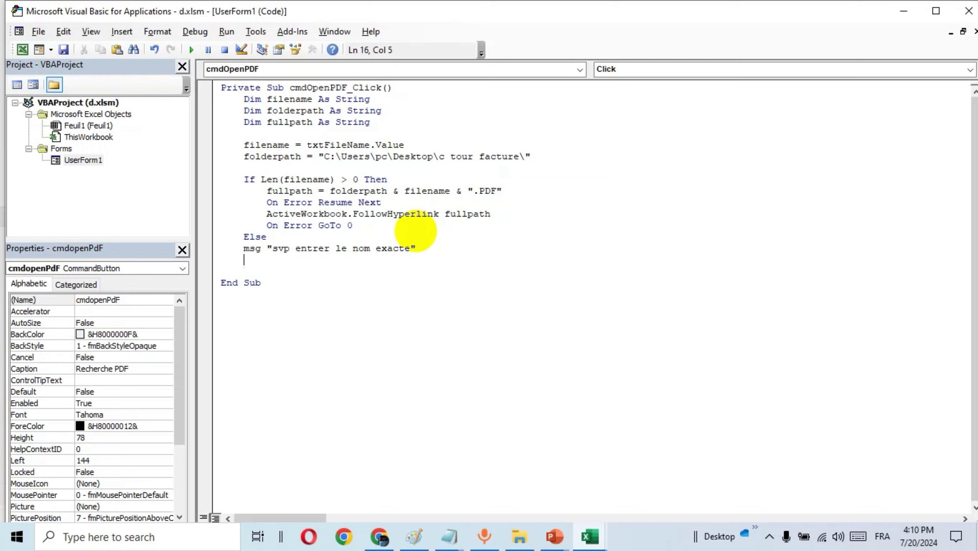
# Close the block with End If and remove the extra blank line before End Sub.
pyautogui.press('Return')
pyautogui.write('e')
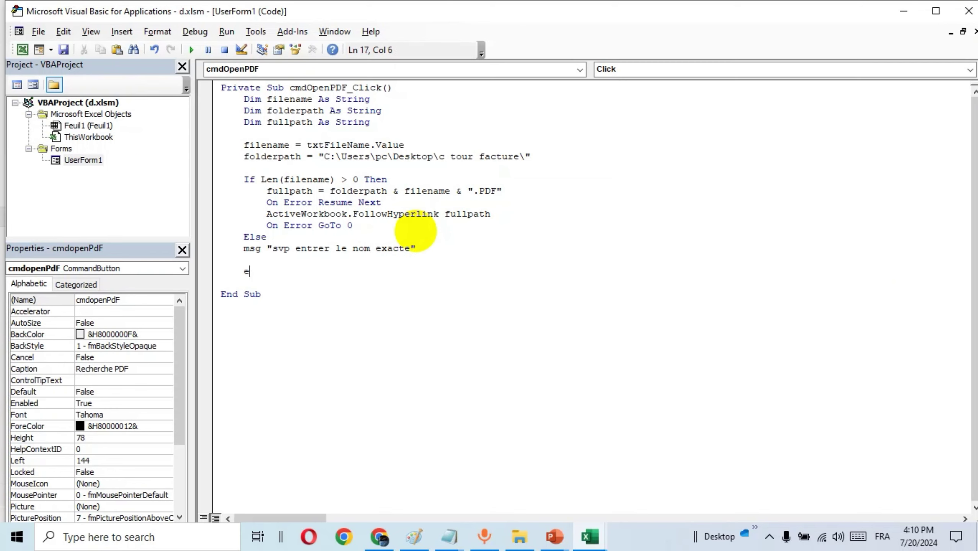
pyautogui.write('nd if')
pyautogui.press('Return')
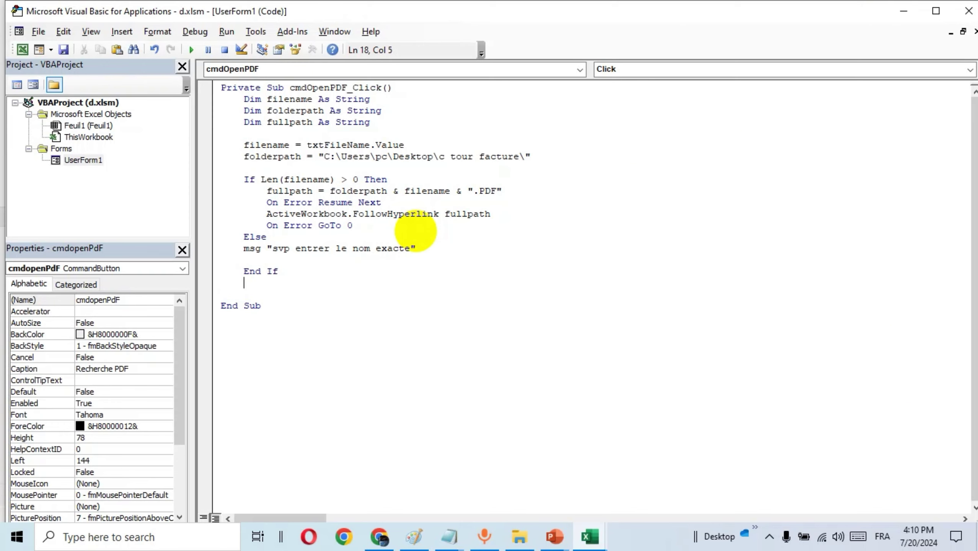
pyautogui.press('Down')
pyautogui.press('BackSpace')
pyautogui.press('BackSpace')
pyautogui.press('BackSpace')
pyautogui.press('BackSpace')
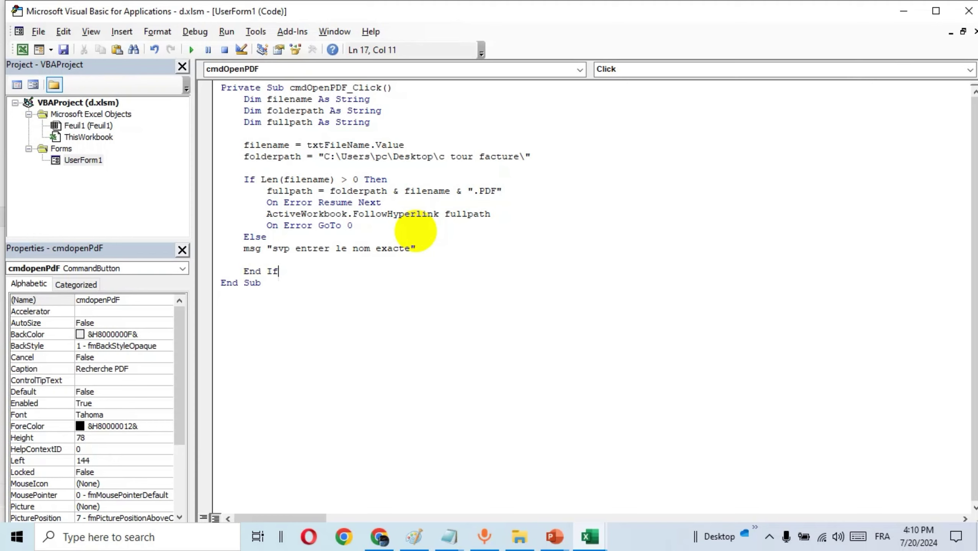
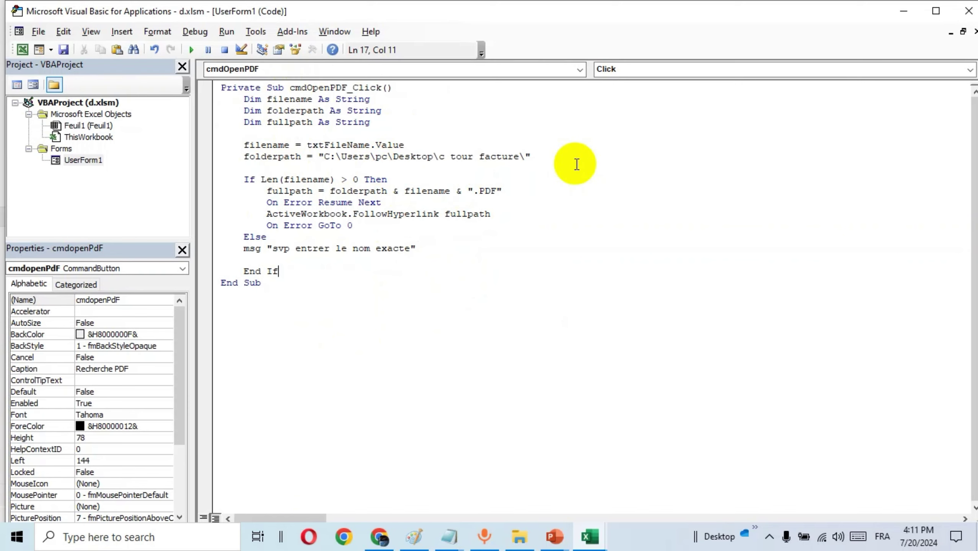
# Run UserForm1 from the VBA editor, check the c tour facture folder, and enter facture in the search box.
pyautogui.click(577, 167)
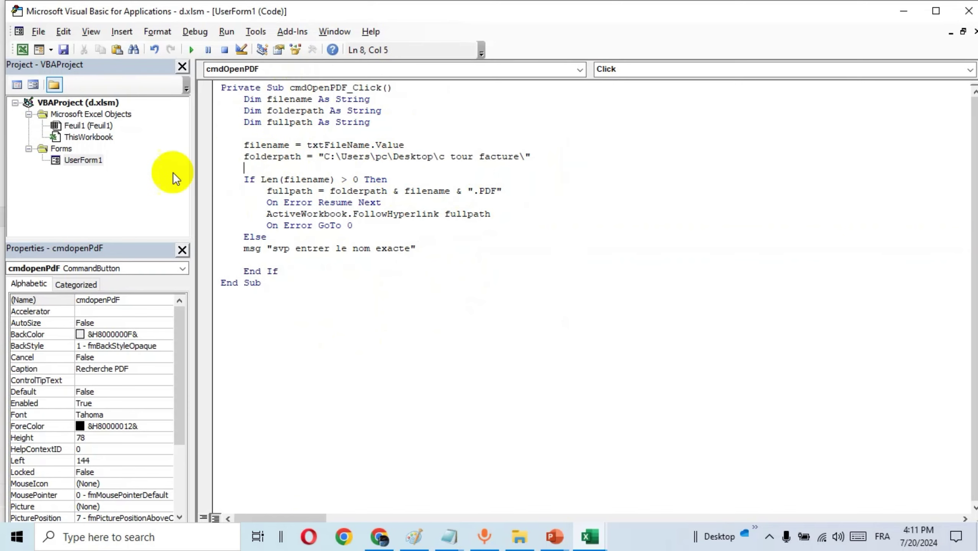
pyautogui.click(193, 49)
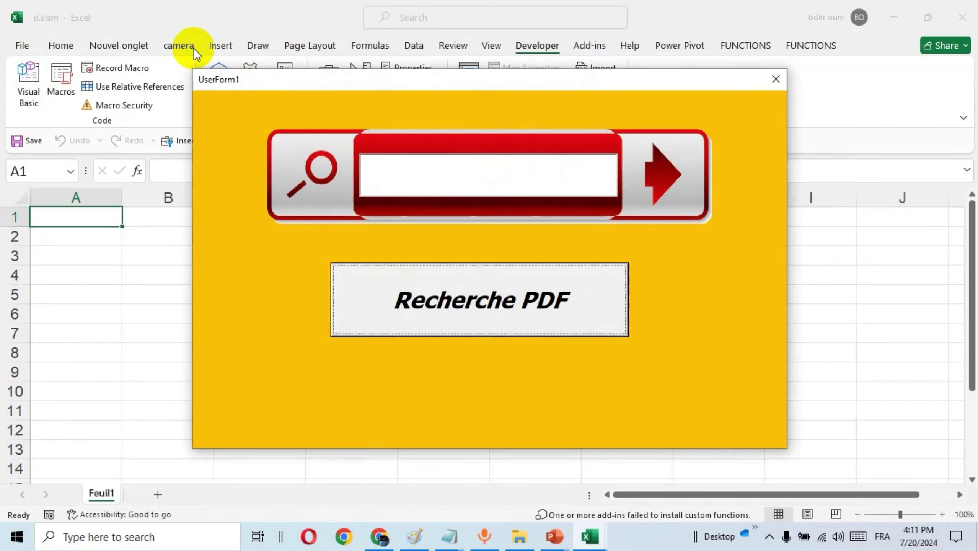
pyautogui.click(509, 180)
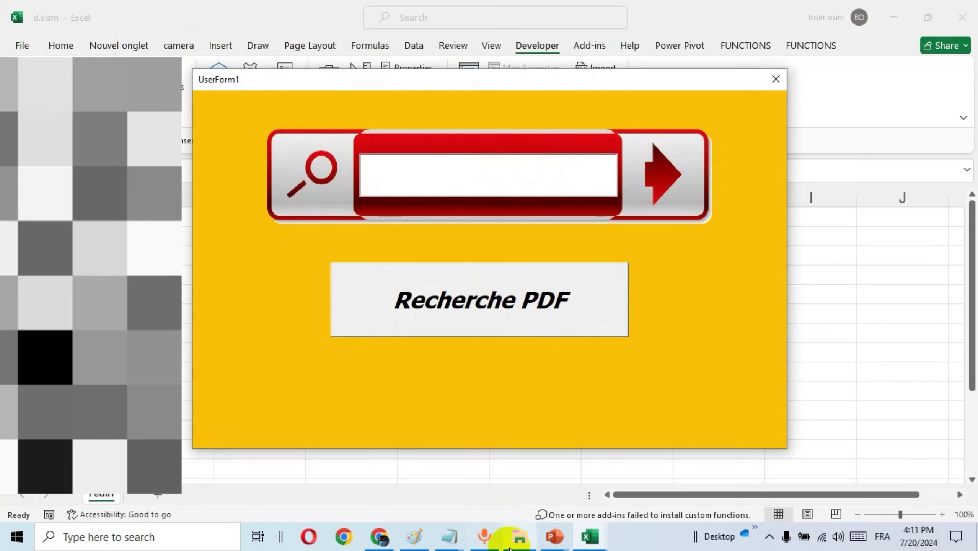
pyautogui.click(520, 536)
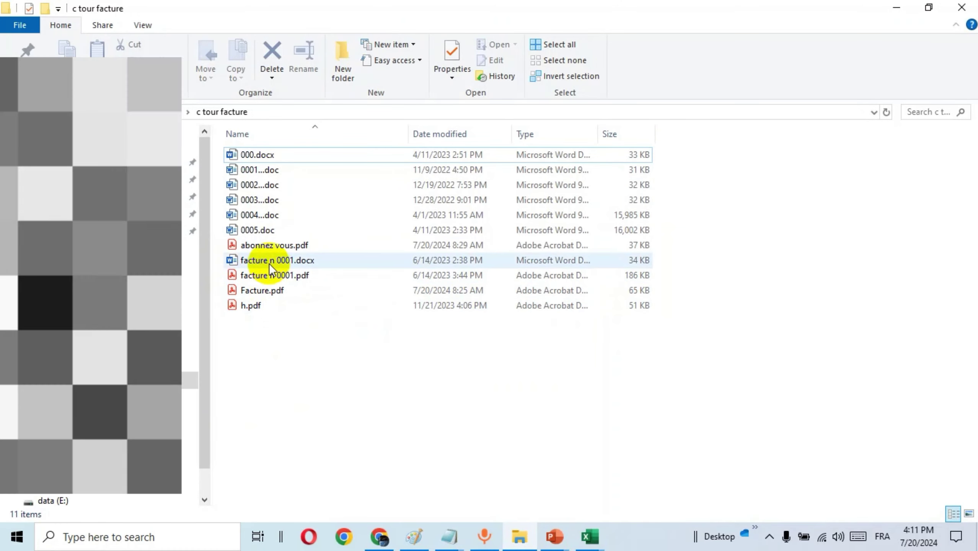
pyautogui.click(910, 7)
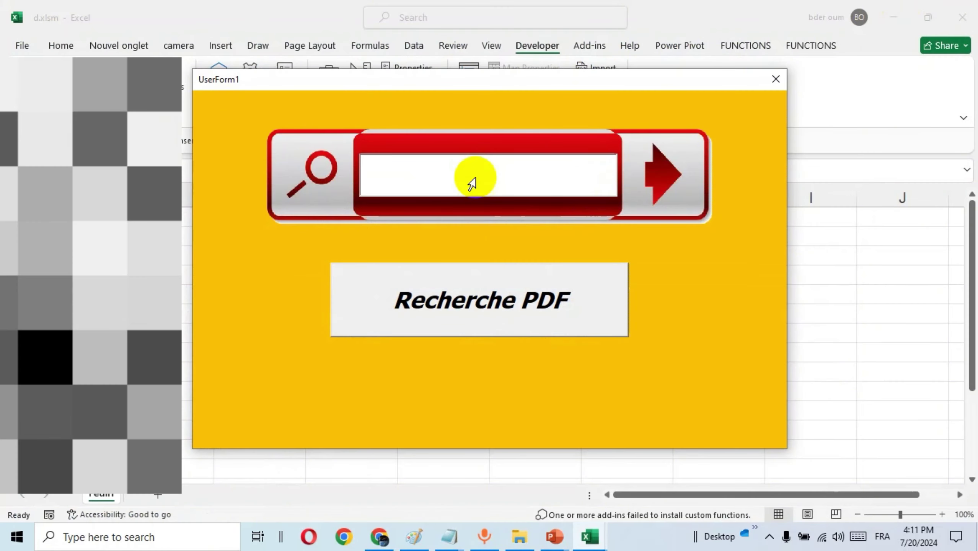
pyautogui.click(496, 178)
pyautogui.write('f')
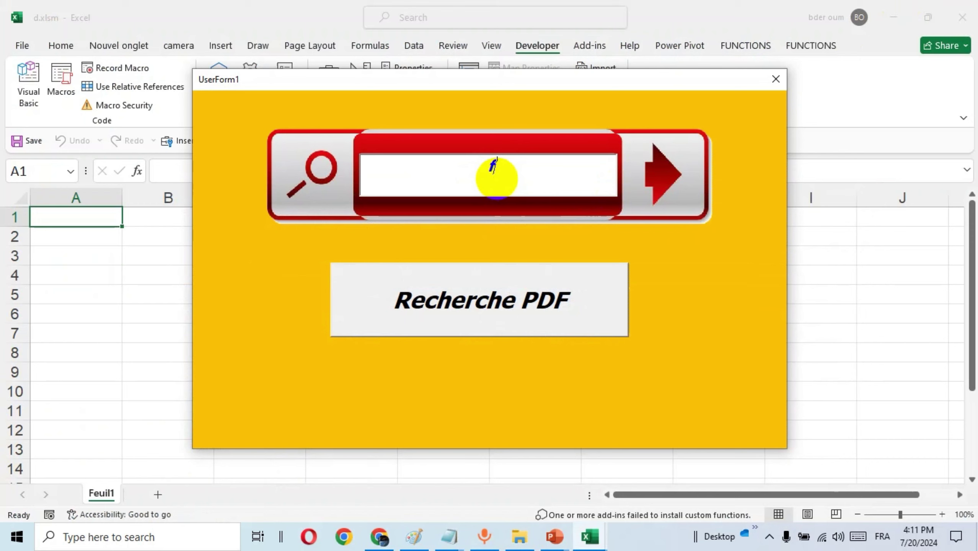
pyautogui.write('acture')
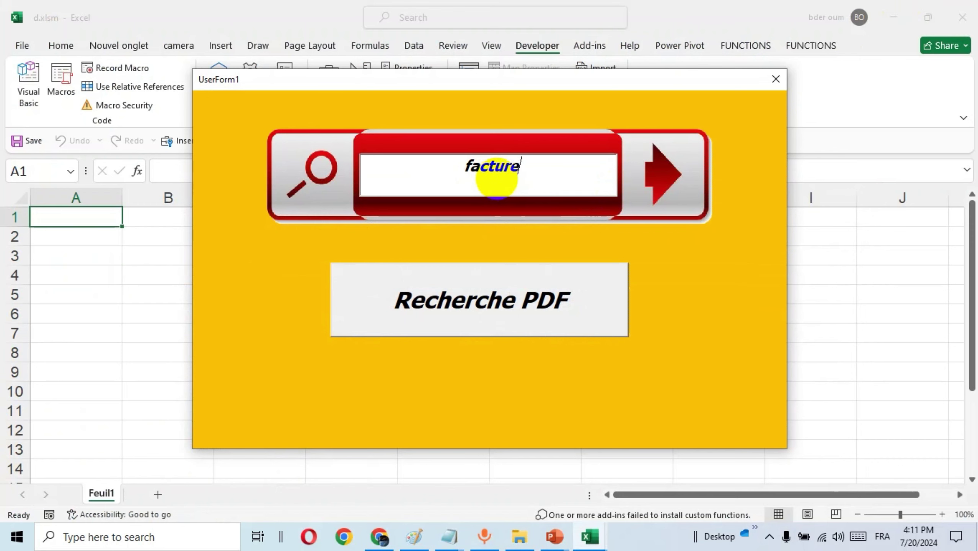
# Launch the facture search and dismiss the resulting compile error.
pyautogui.click(485, 270)
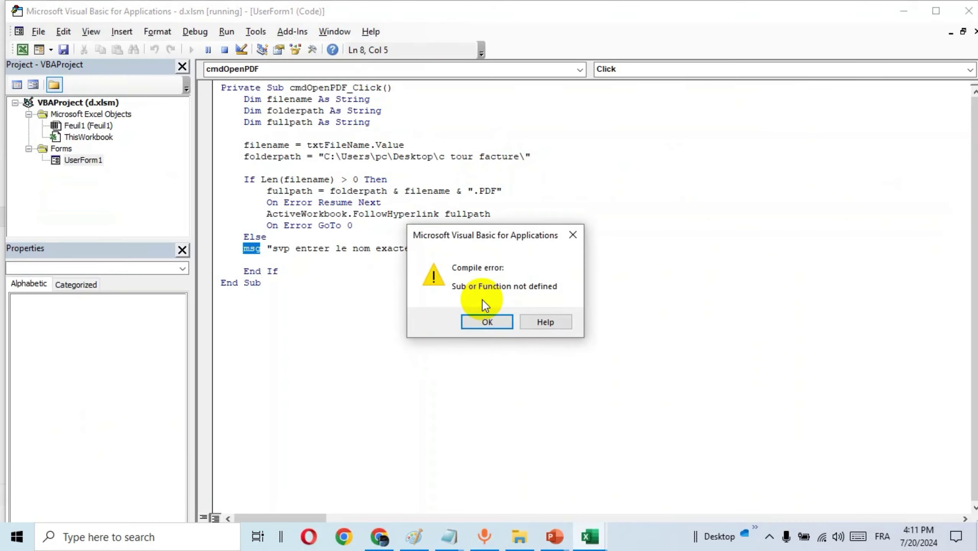
pyautogui.click(486, 325)
pyautogui.click(408, 350)
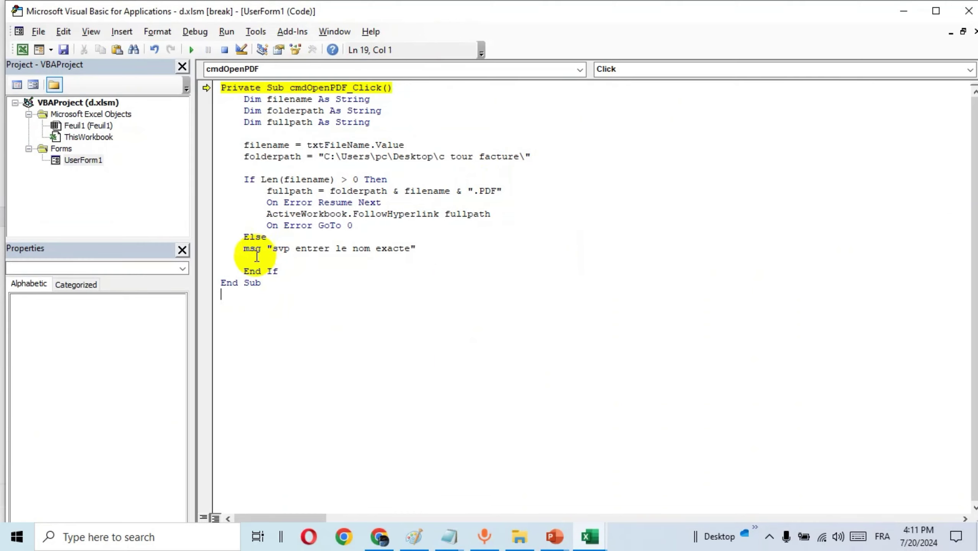
# Correct msg to MsgBox so the Else line reads MsgBox "svp entrer le nom exacte".
pyautogui.click(262, 247)
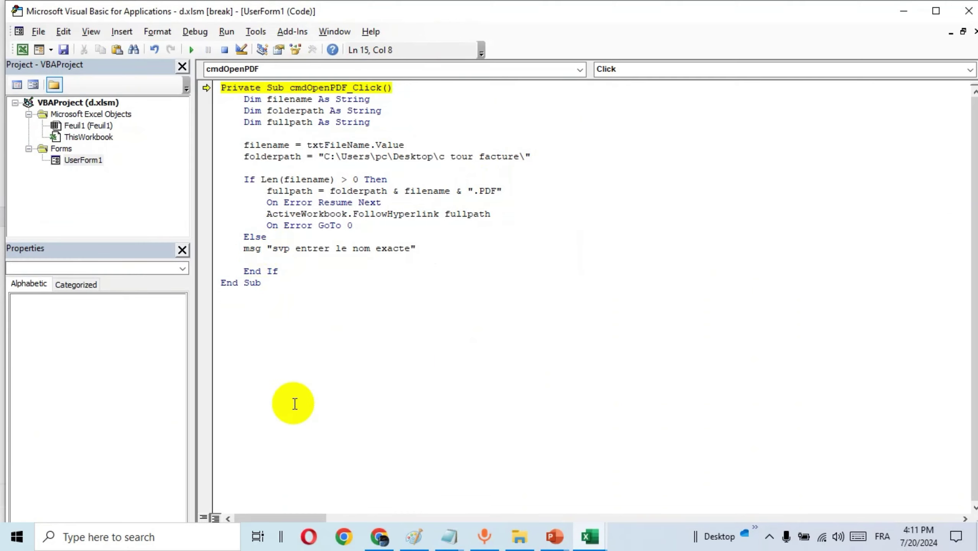
pyautogui.write('box')
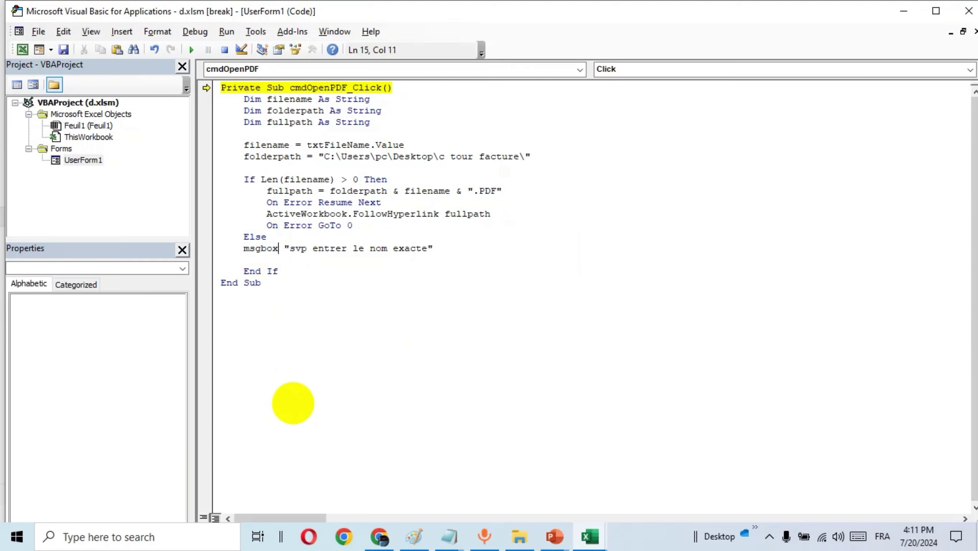
pyautogui.press('Right')
pyautogui.press('BackSpace')
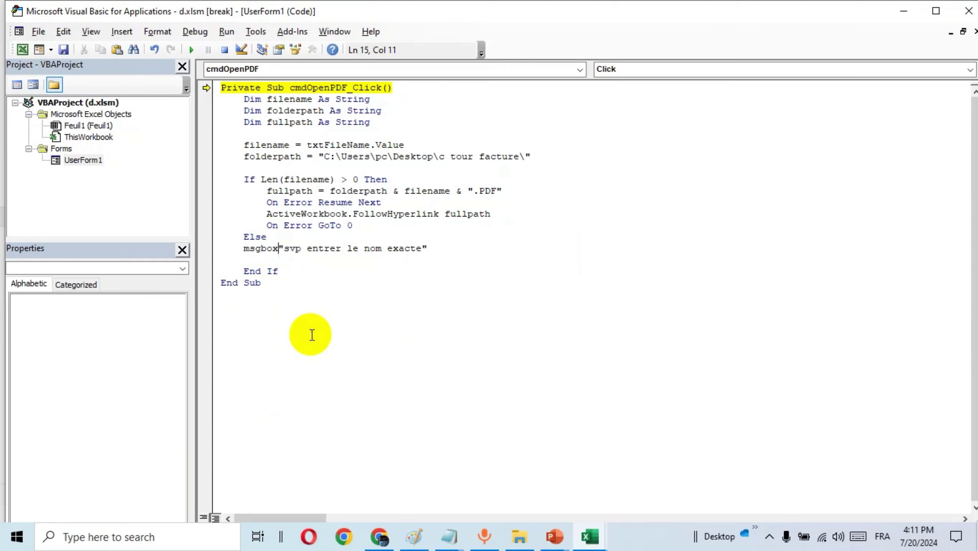
pyautogui.click(312, 335)
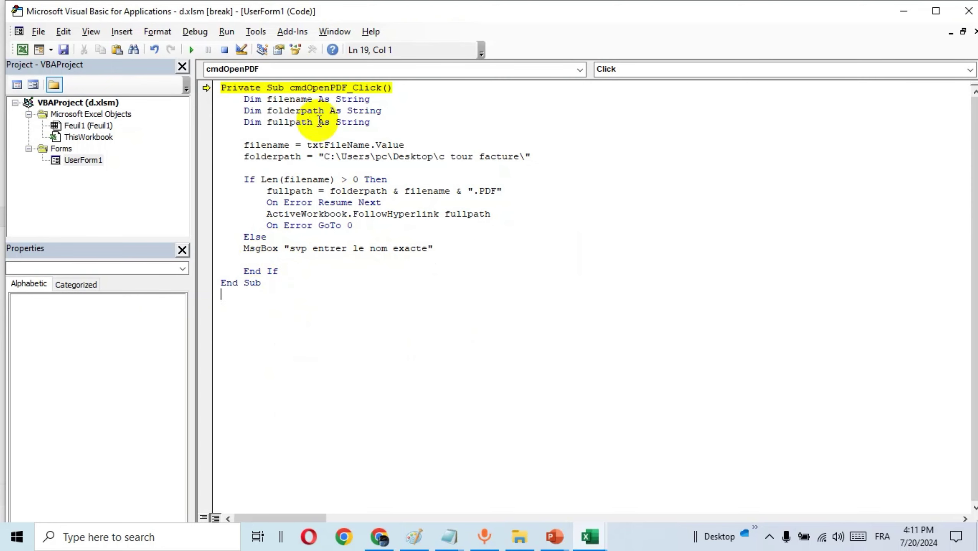
# Restart the search form, search facture to open Facture.pdf, then close it.
pyautogui.click(224, 51)
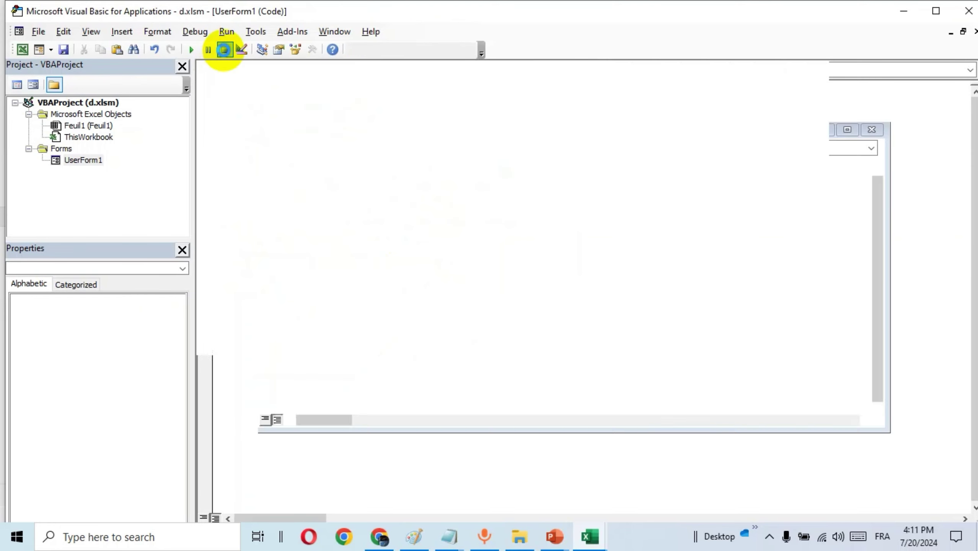
pyautogui.click(192, 51)
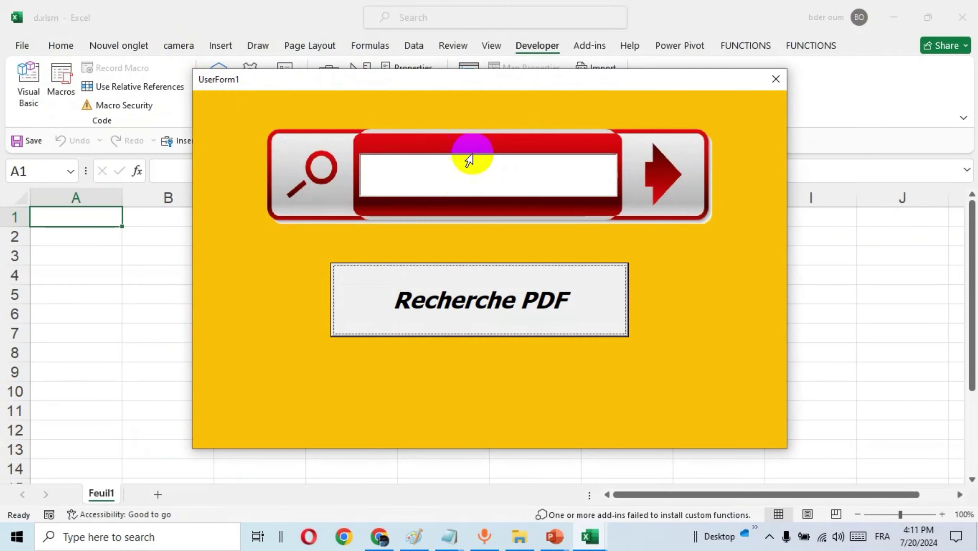
pyautogui.write('fa')
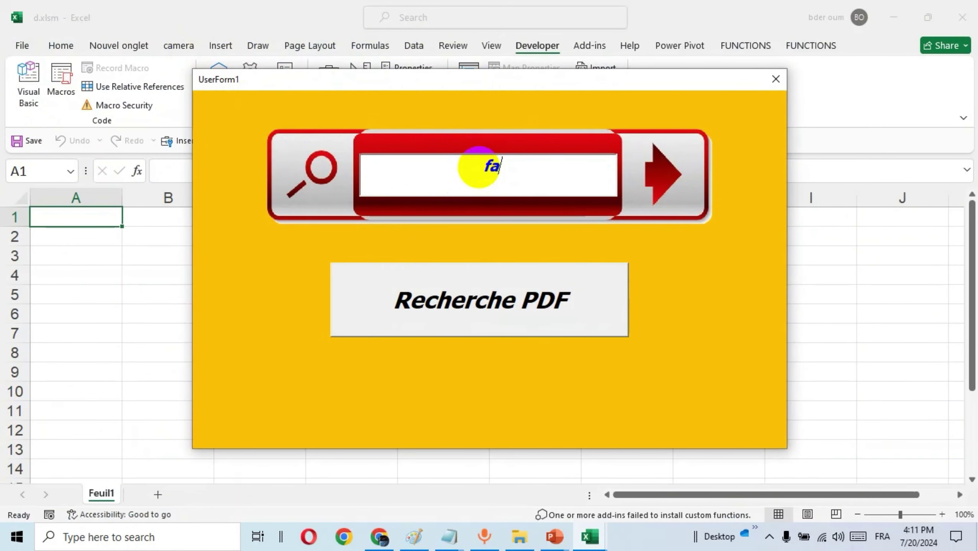
pyautogui.write('cture')
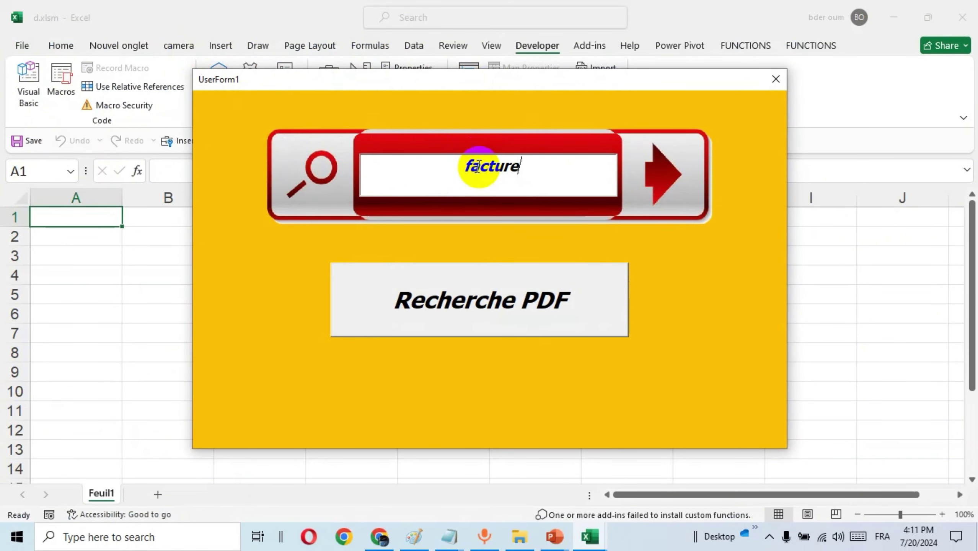
pyautogui.click(487, 300)
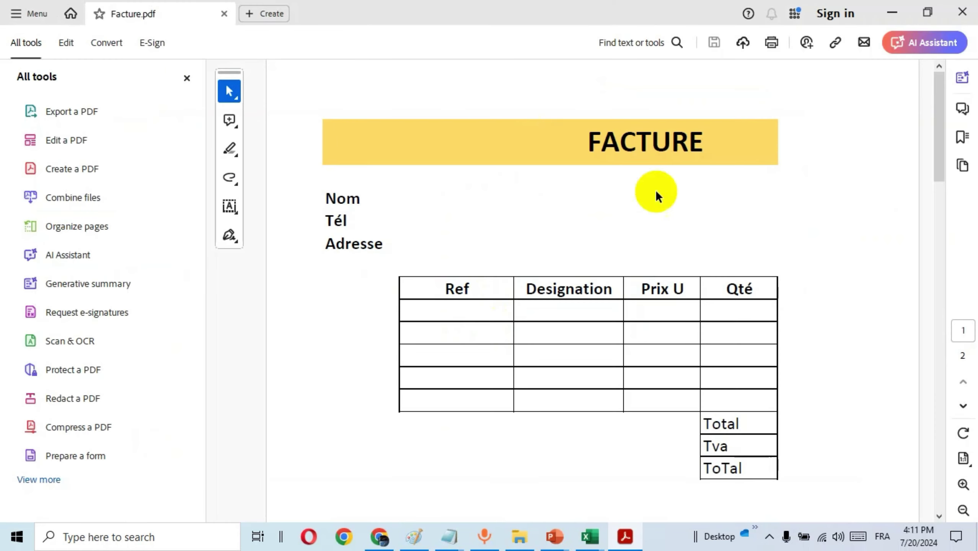
pyautogui.click(963, 11)
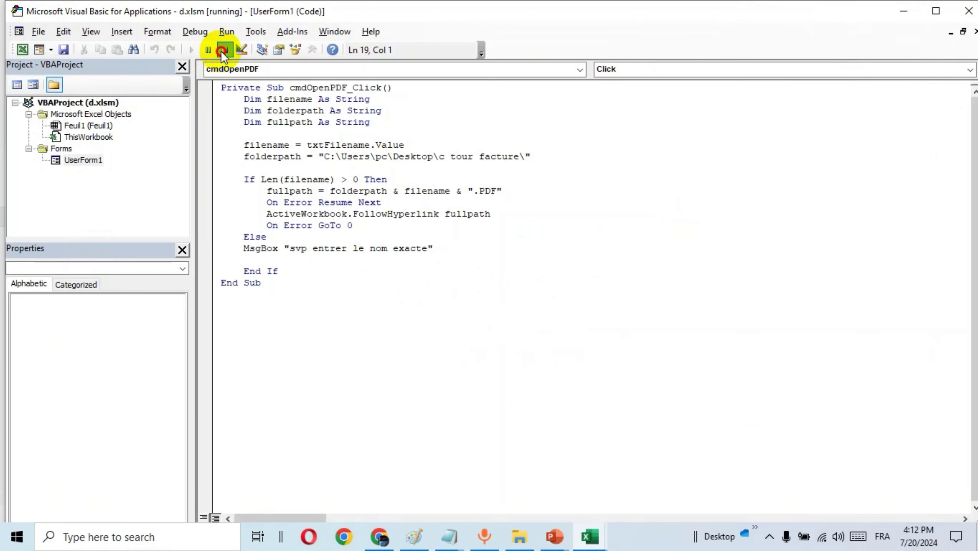
# Rerun the form and search h, confirming h.pdf opens, then close it.
pyautogui.click(225, 49)
pyautogui.click(192, 49)
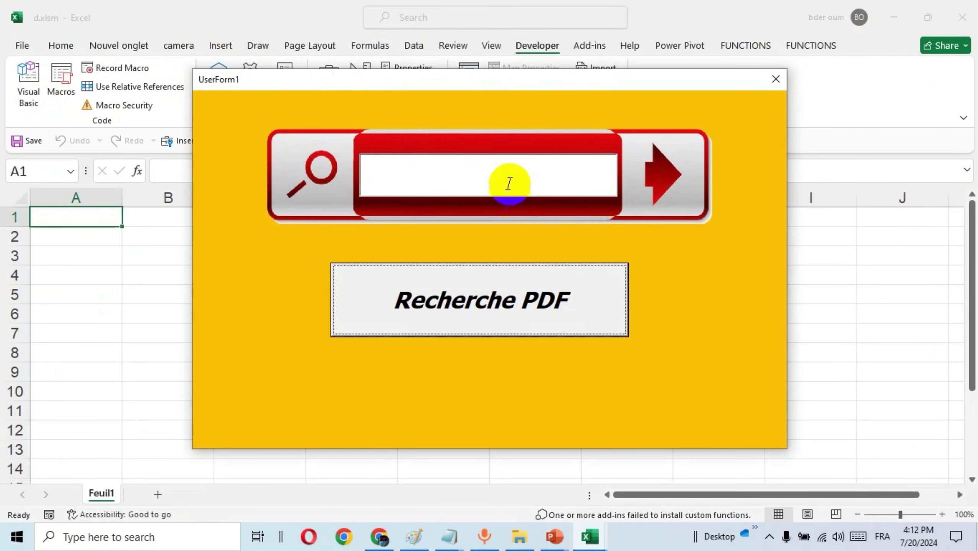
pyautogui.click(508, 177)
pyautogui.write('h')
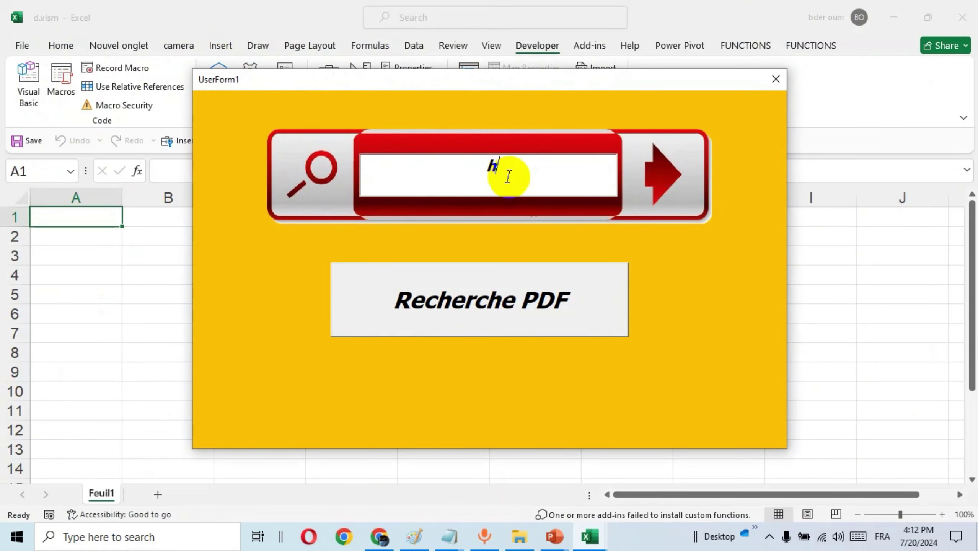
pyautogui.click(513, 290)
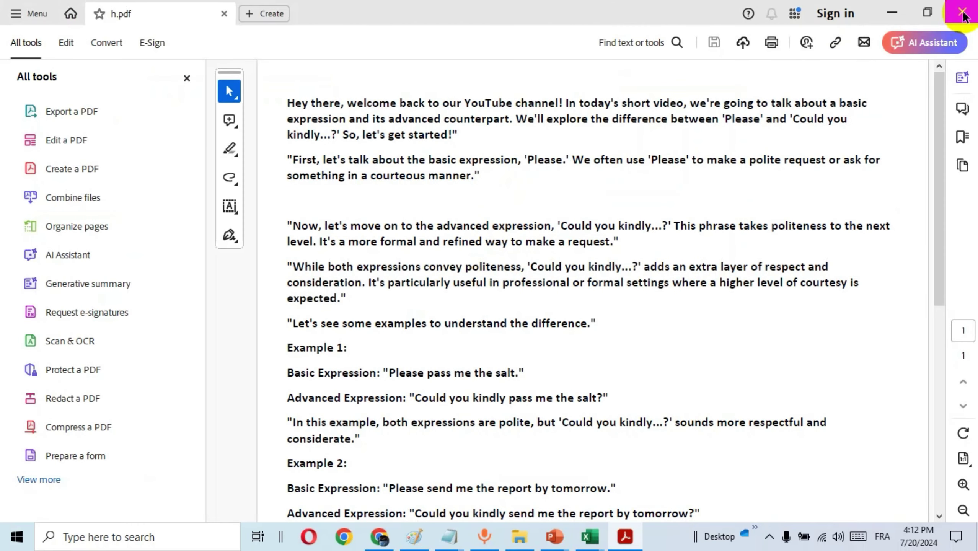
pyautogui.click(962, 12)
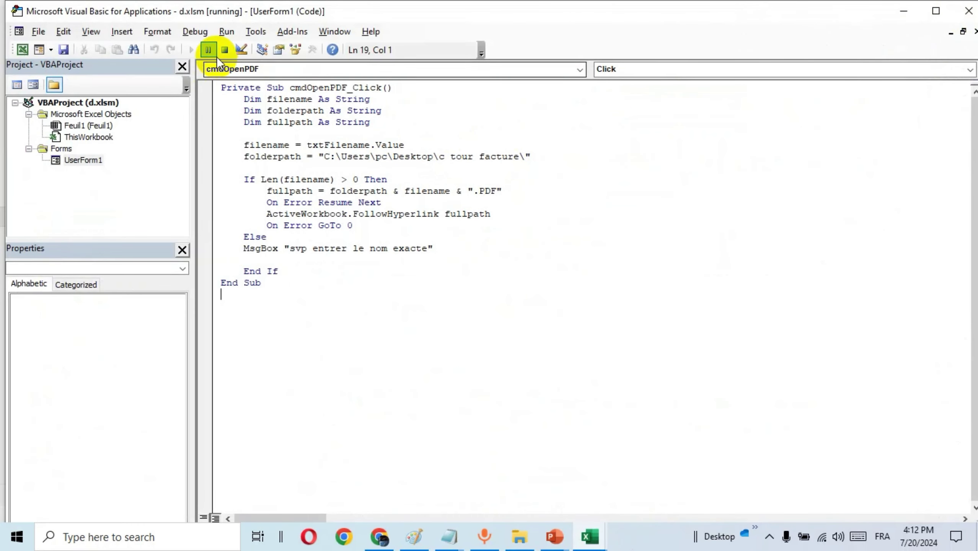
# Rerun the form, search 'abonnez vous' to open abonnez vous.pdf, close it, and return to Excel.
pyautogui.click(223, 50)
pyautogui.click(191, 49)
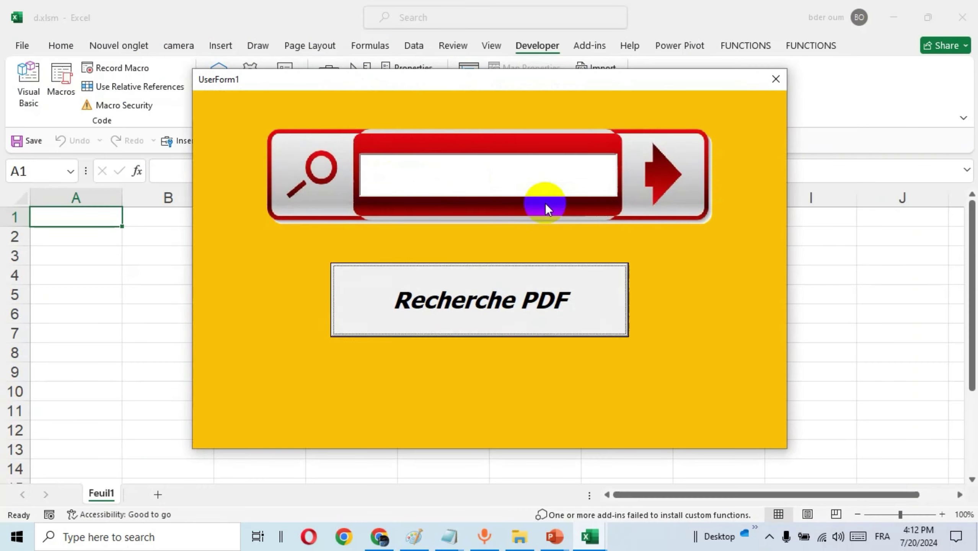
pyautogui.write('ab')
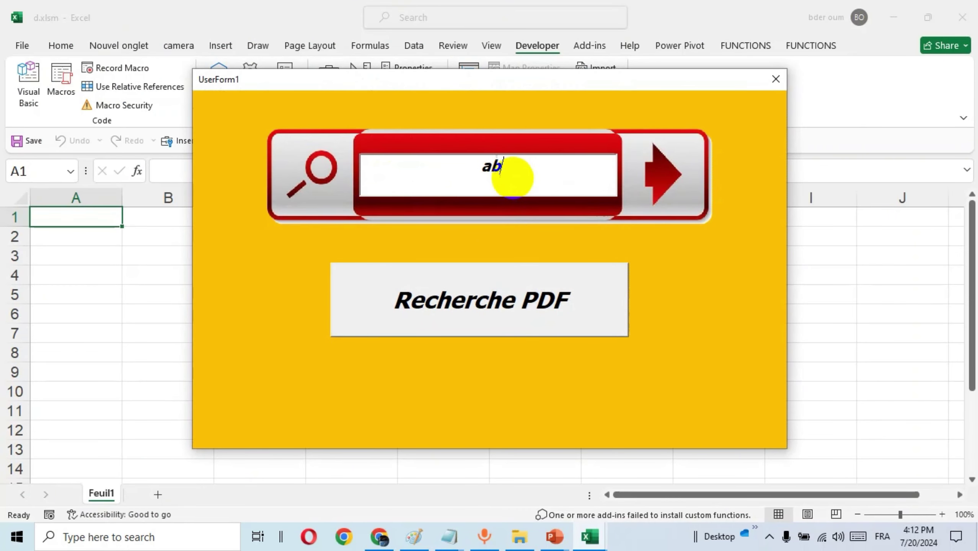
pyautogui.write('onnez')
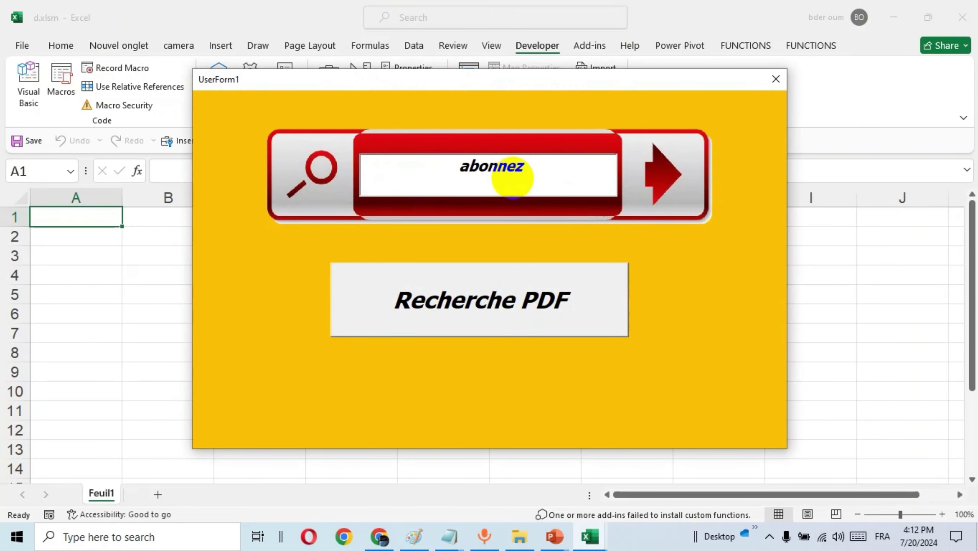
pyautogui.write(' vous')
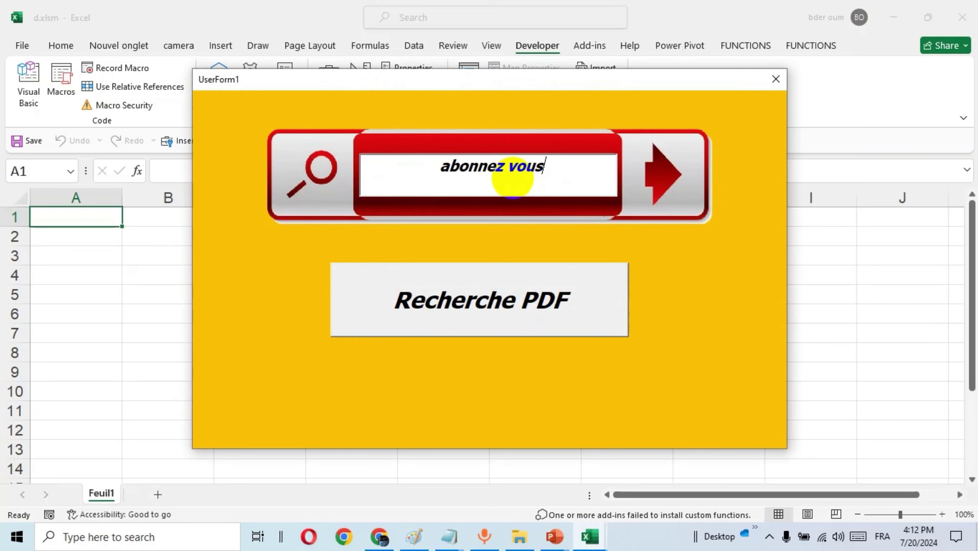
pyautogui.click(492, 305)
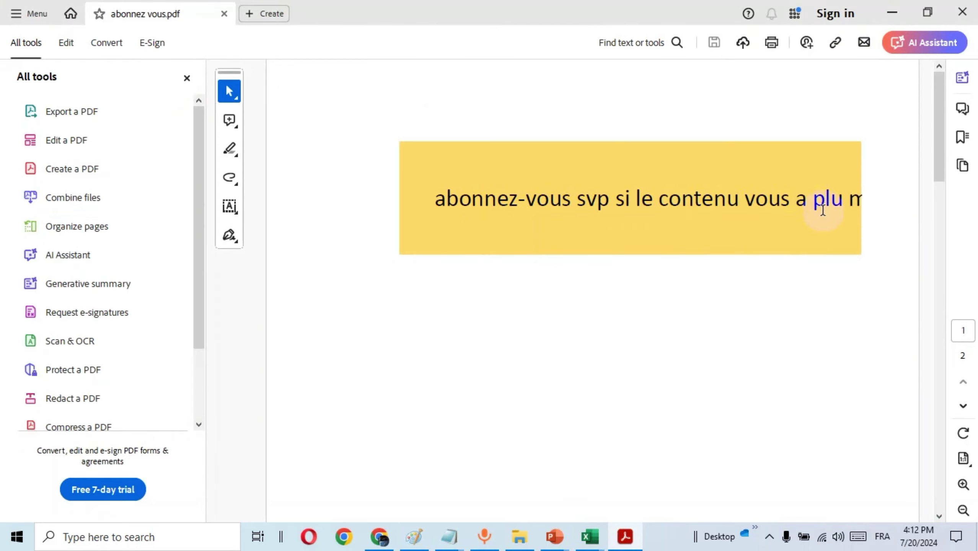
pyautogui.click(967, 14)
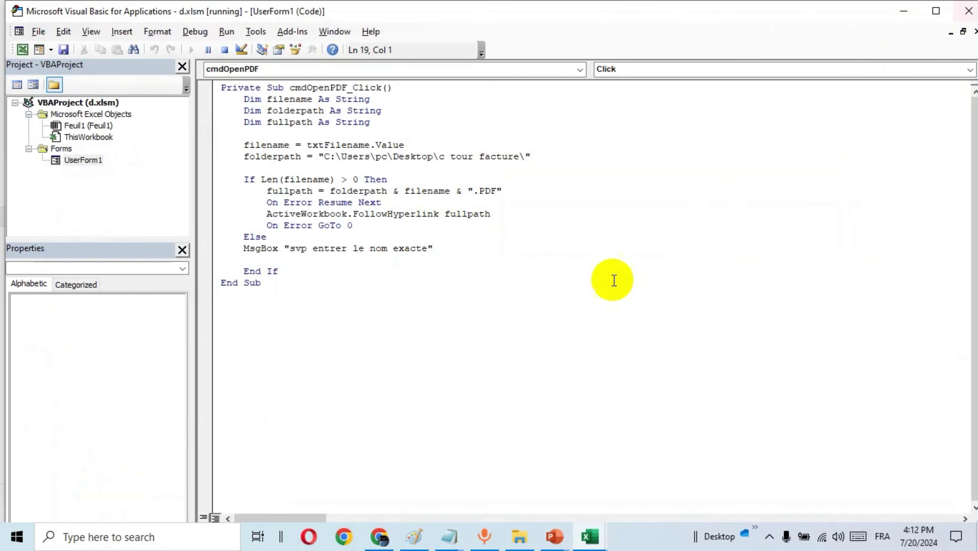
pyautogui.click(22, 50)
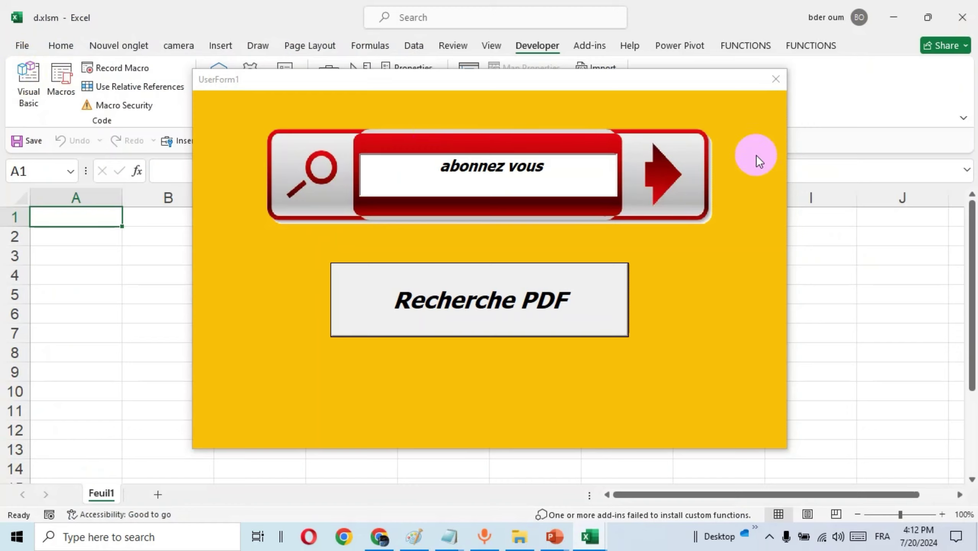
# Close the search form and turn off Feuil1's gridlines from the View tab.
pyautogui.click(776, 79)
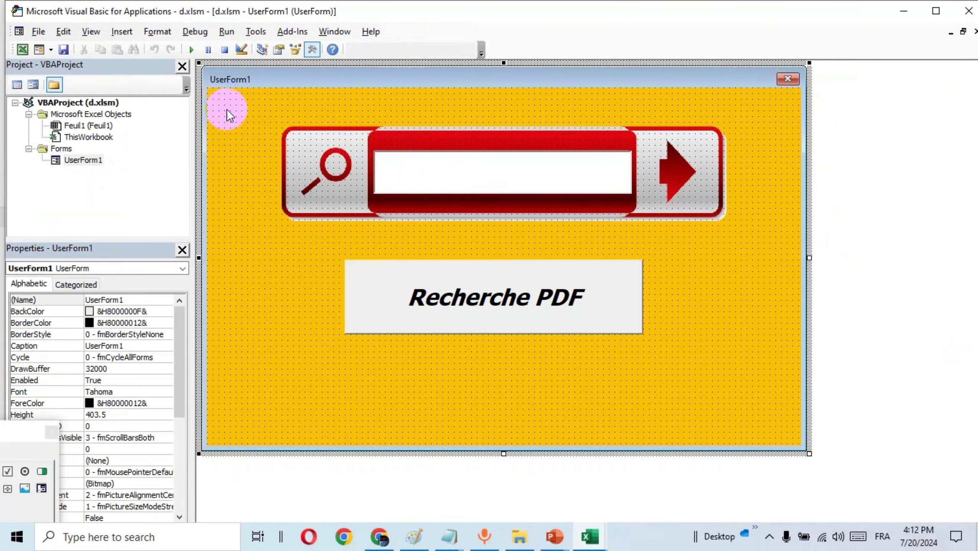
pyautogui.click(22, 49)
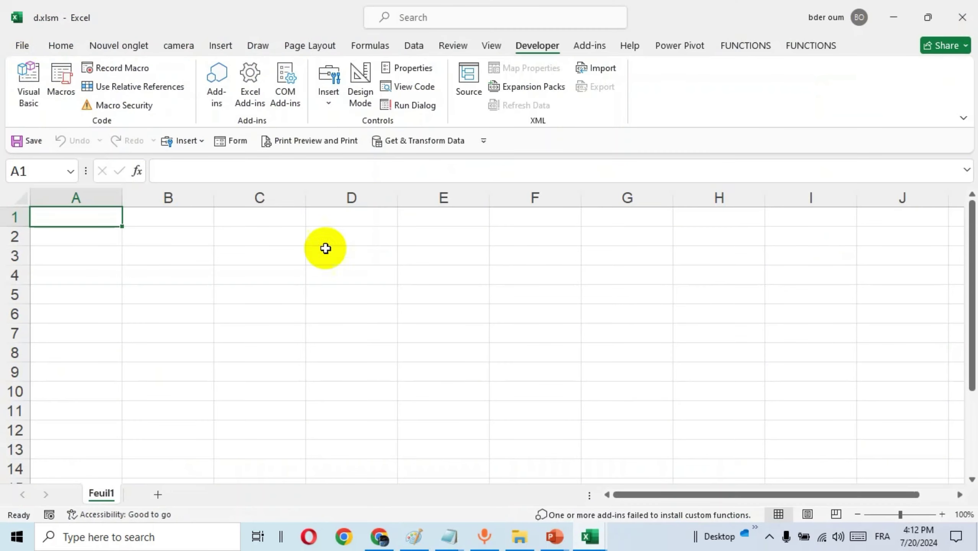
pyautogui.click(332, 295)
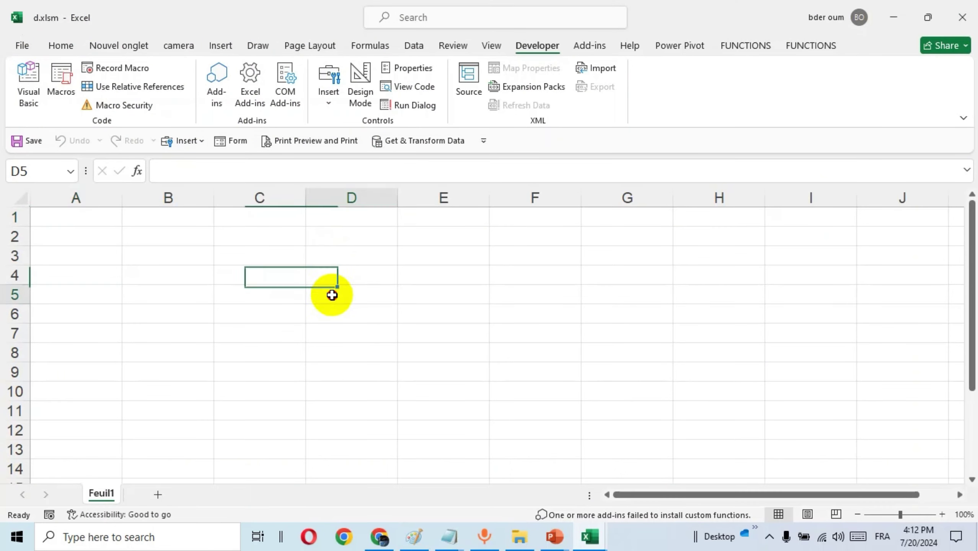
pyautogui.click(492, 46)
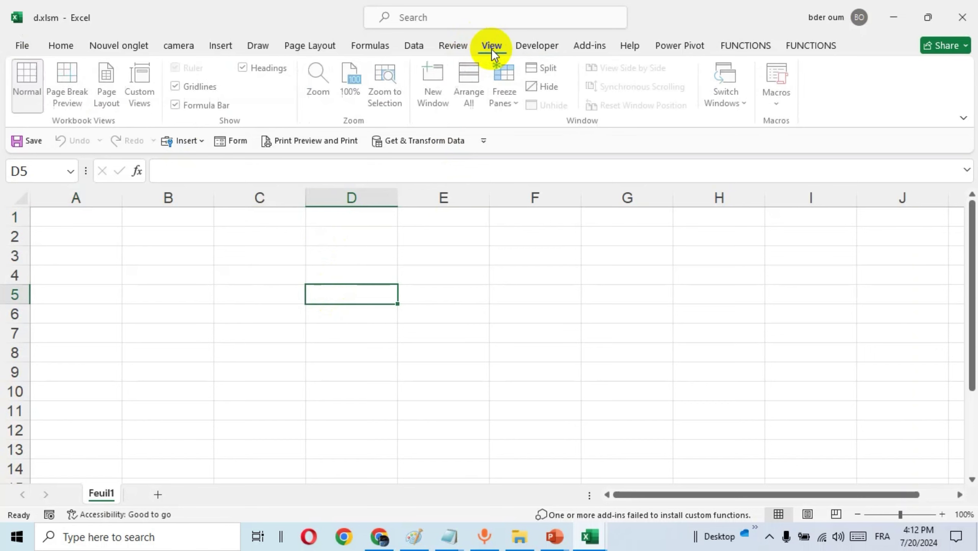
pyautogui.click(202, 89)
pyautogui.click(503, 353)
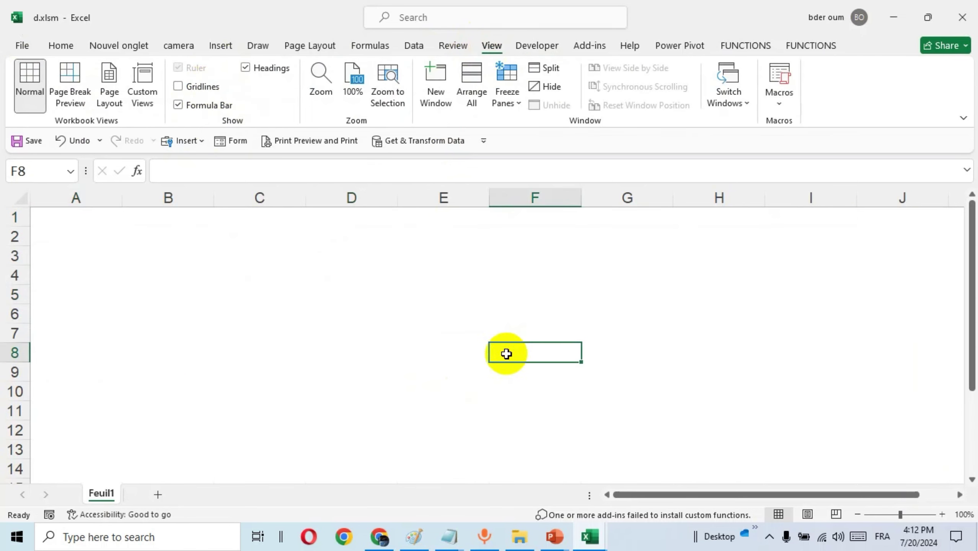
pyautogui.click(221, 45)
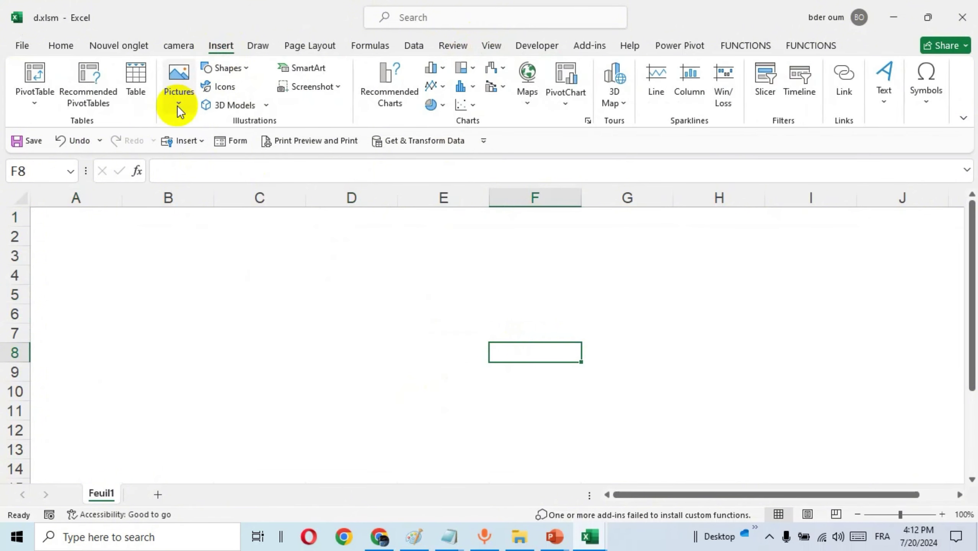
# Insert the PDF icon png picture from the Downloads folder.
pyautogui.click(178, 106)
pyautogui.click(217, 147)
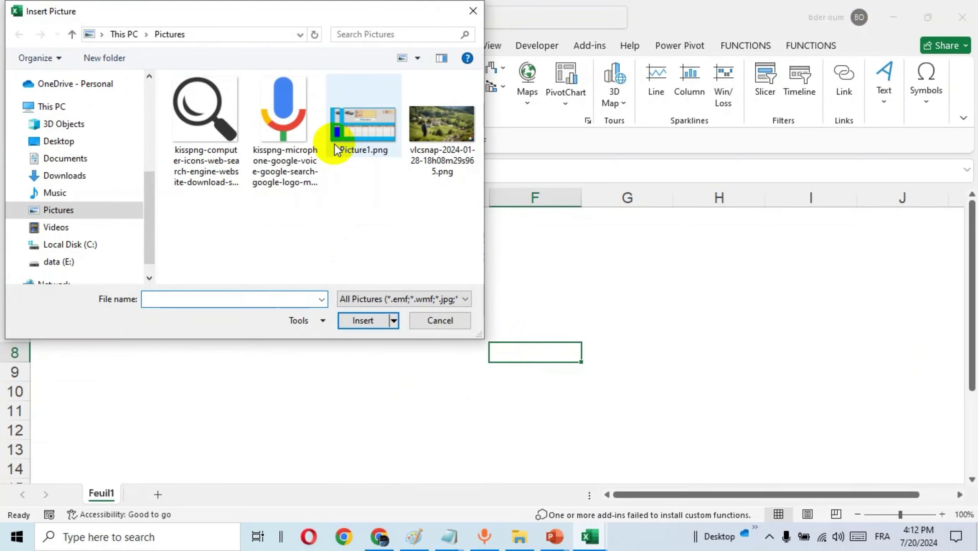
pyautogui.click(65, 177)
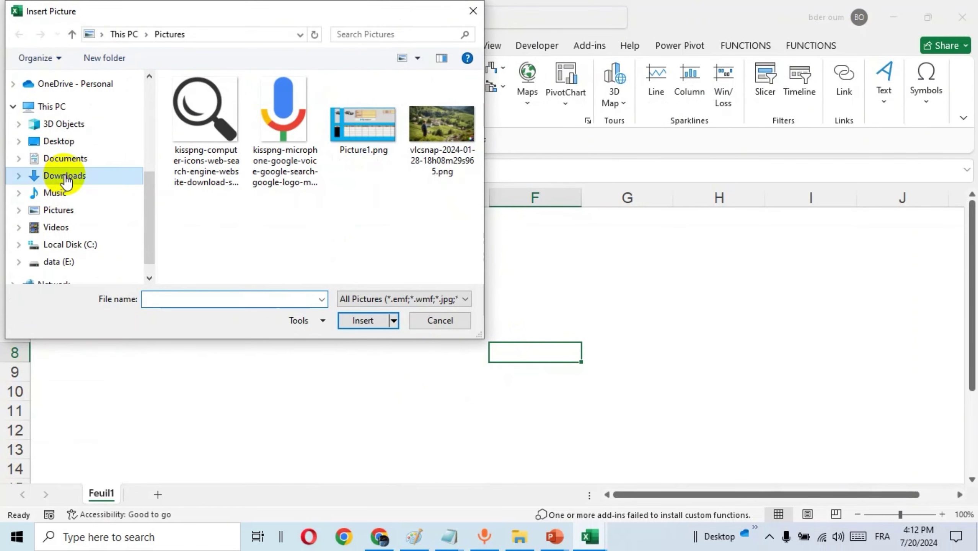
pyautogui.click(199, 134)
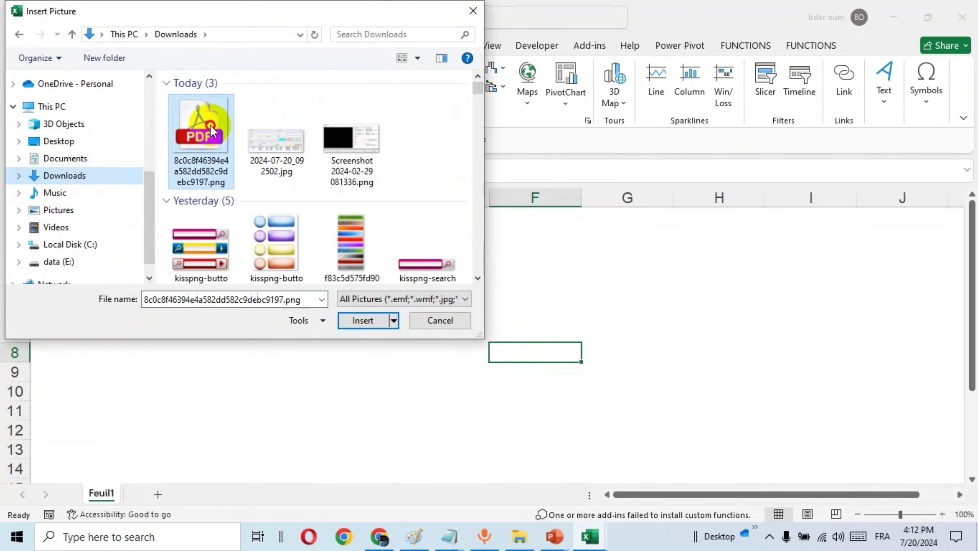
pyautogui.click(363, 325)
# Shrink the PDF icon to about 2.6 inches and position it over columns D–F.
pyautogui.moveTo(688, 429); pyautogui.dragTo(452, 299)
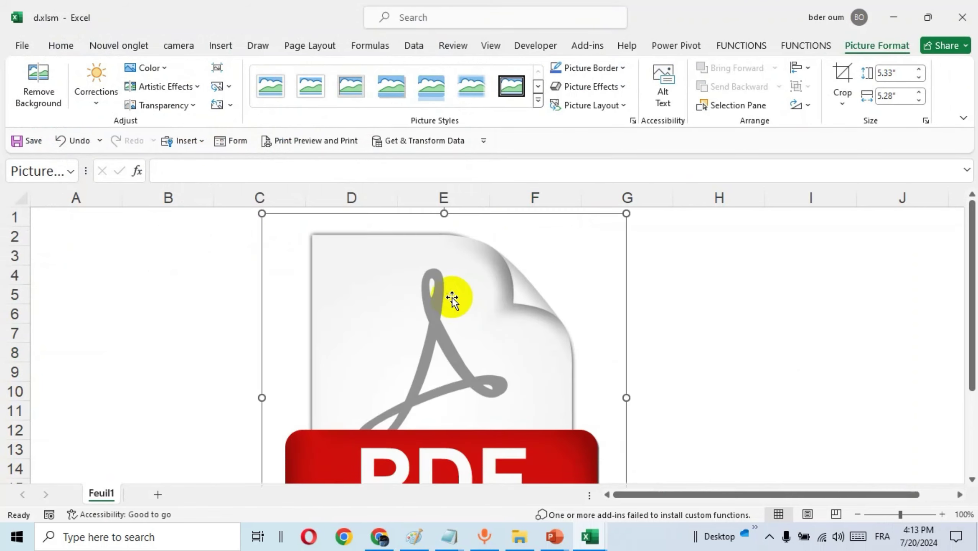
pyautogui.moveTo(263, 213); pyautogui.dragTo(449, 402)
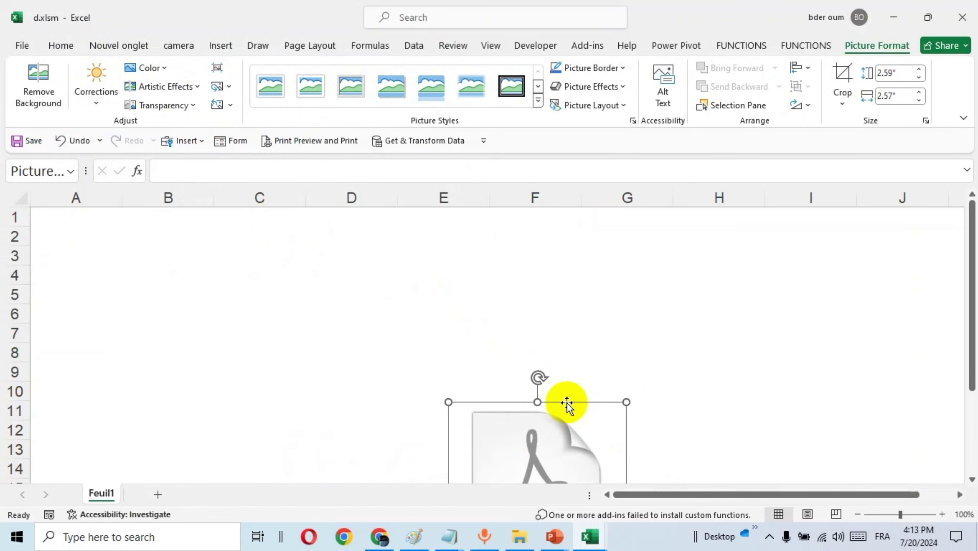
pyautogui.moveTo(532, 449)
pyautogui.mouseDown()
pyautogui.moveTo(432, 295)
pyautogui.moveTo(499, 267)
pyautogui.mouseUp()
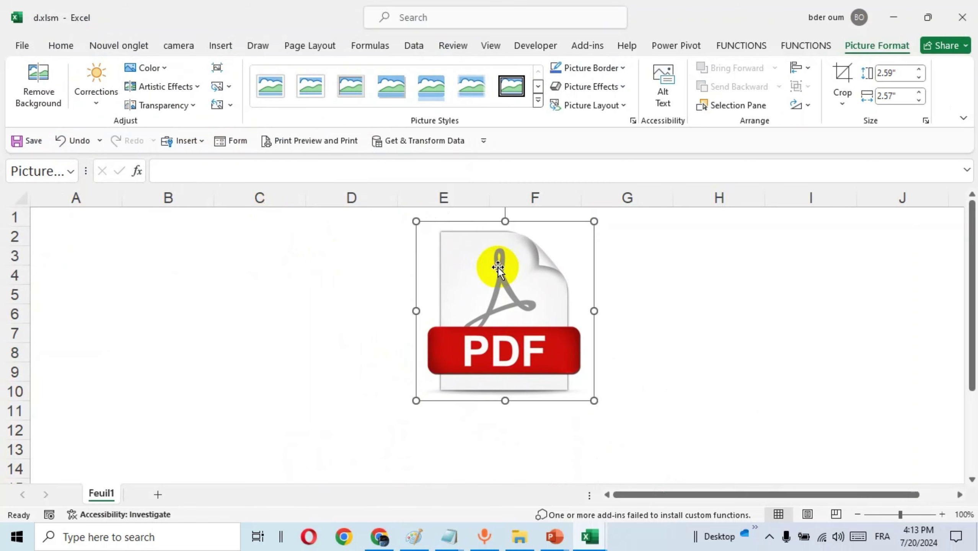
pyautogui.moveTo(519, 338); pyautogui.dragTo(514, 323)
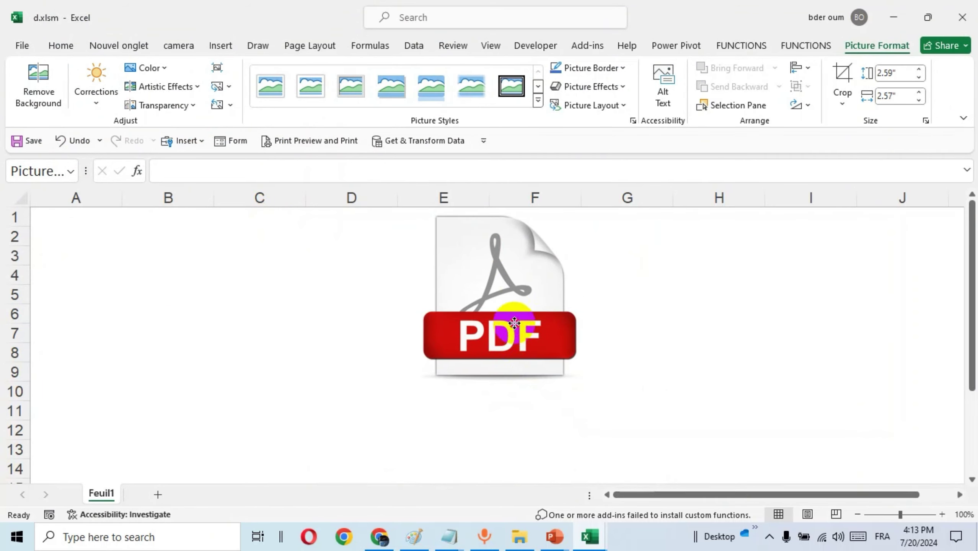
pyautogui.click(664, 261)
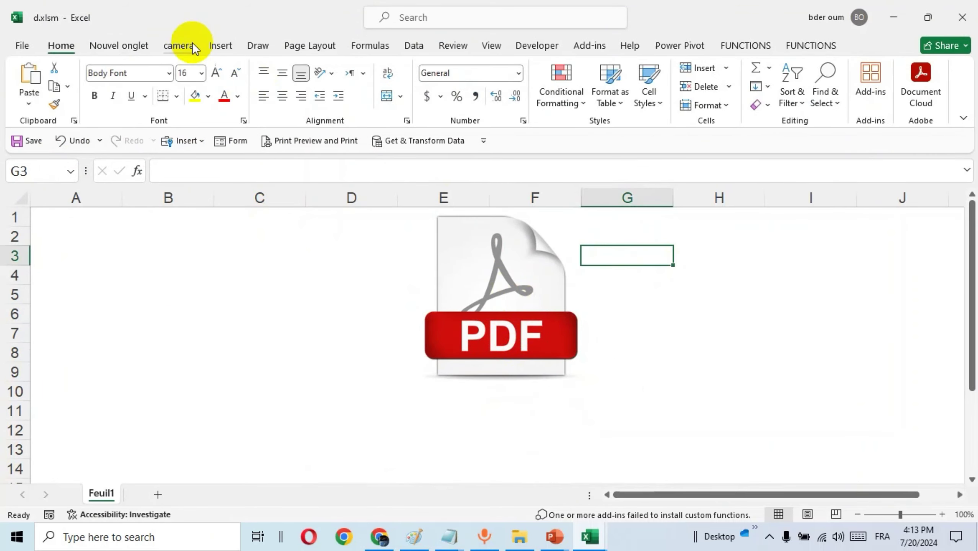
pyautogui.click(221, 44)
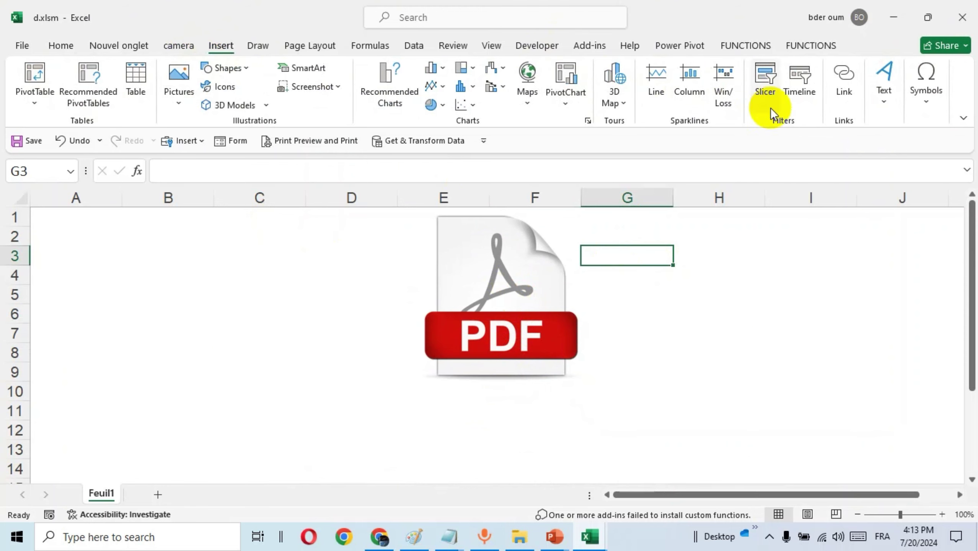
pyautogui.click(883, 79)
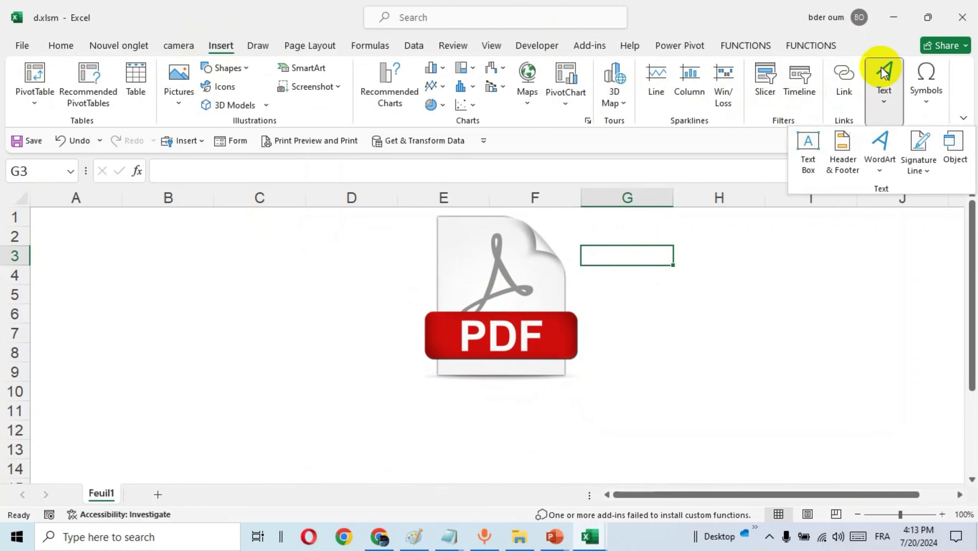
# Draw a text box over columns A–D and type 'recherche Fichier PDF'.
pyautogui.click(813, 148)
pyautogui.moveTo(70, 262); pyautogui.dragTo(330, 407)
pyautogui.write('re')
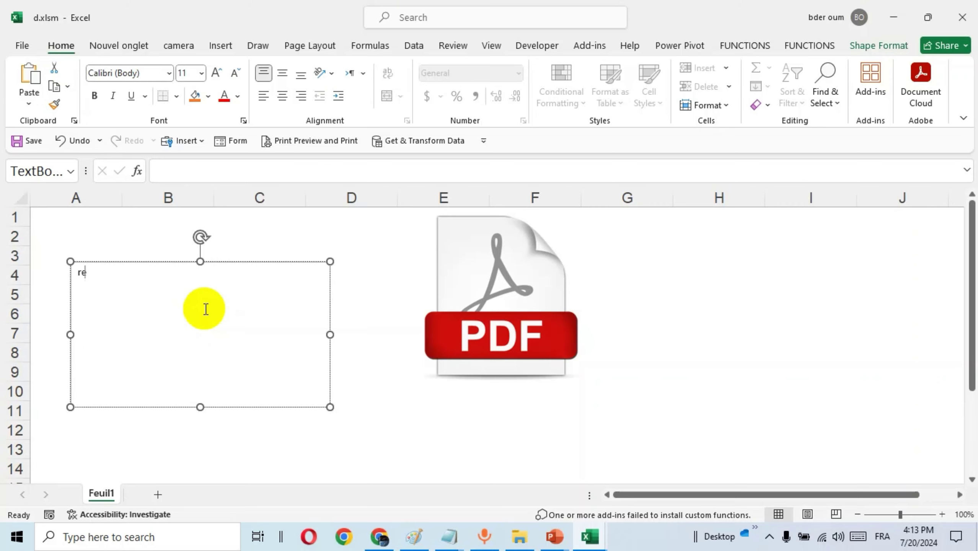
pyautogui.write('cher')
pyautogui.write('ch')
pyautogui.write('PDF')
# Format the label text bold italic at 28 pt.
pyautogui.tripleClick(155, 271)
pyautogui.click(182, 247)
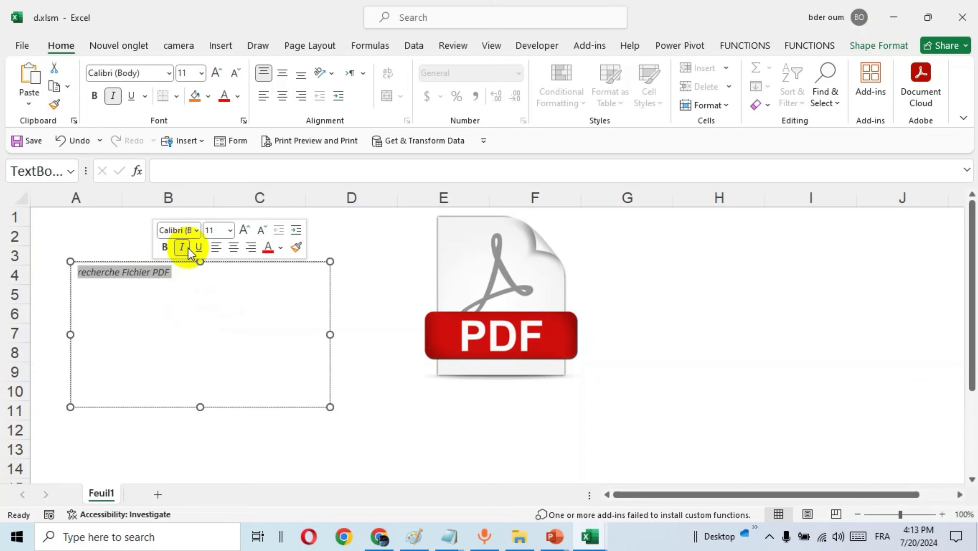
pyautogui.click(164, 248)
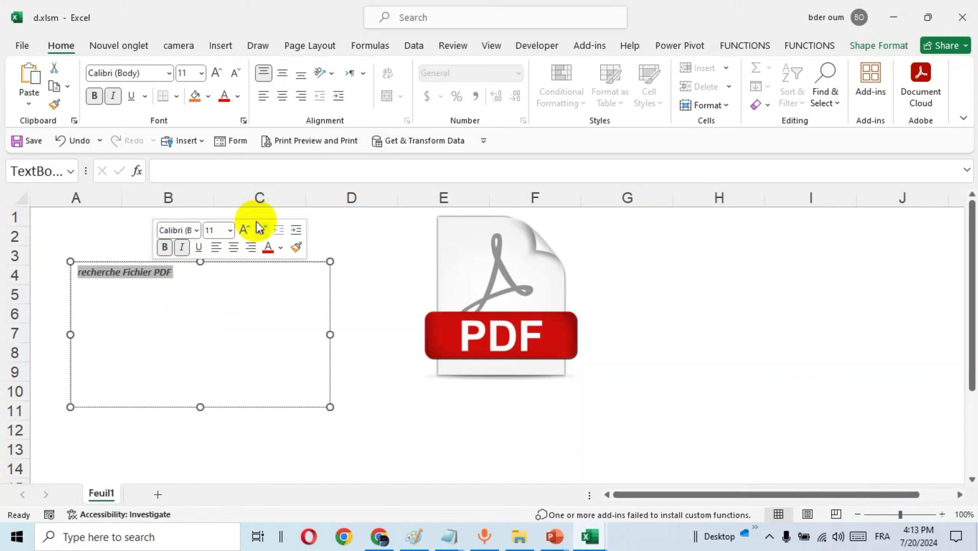
pyautogui.click(248, 232)
pyautogui.click(248, 231)
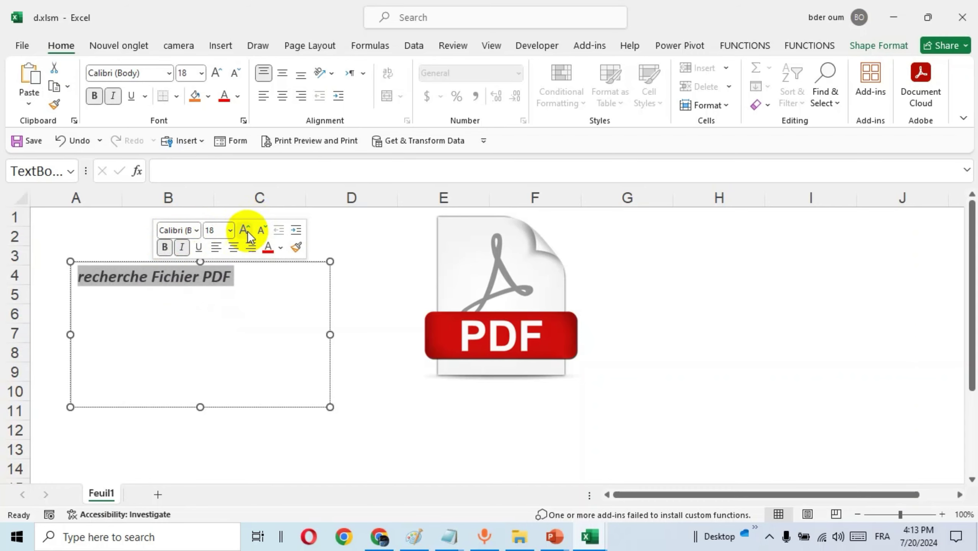
pyautogui.click(248, 230)
pyautogui.click(250, 229)
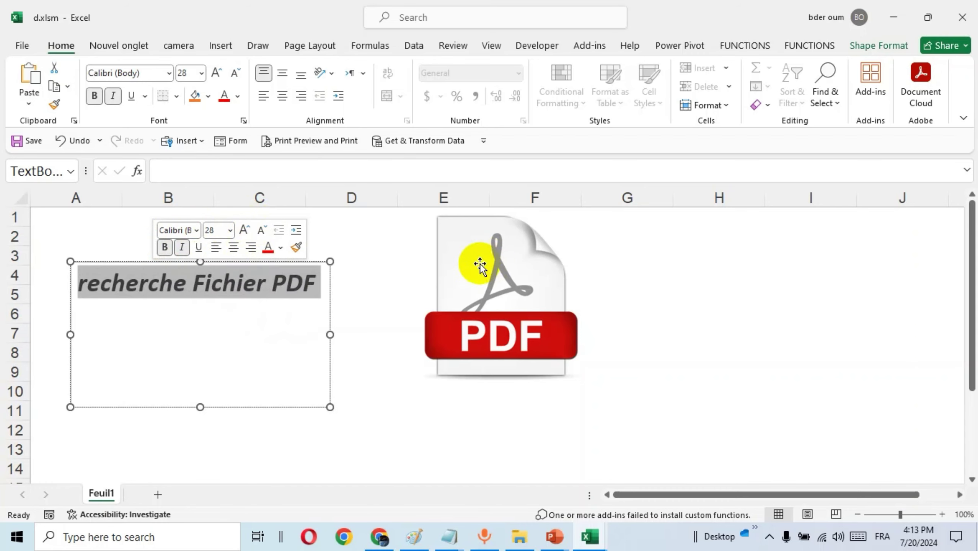
pyautogui.click(406, 307)
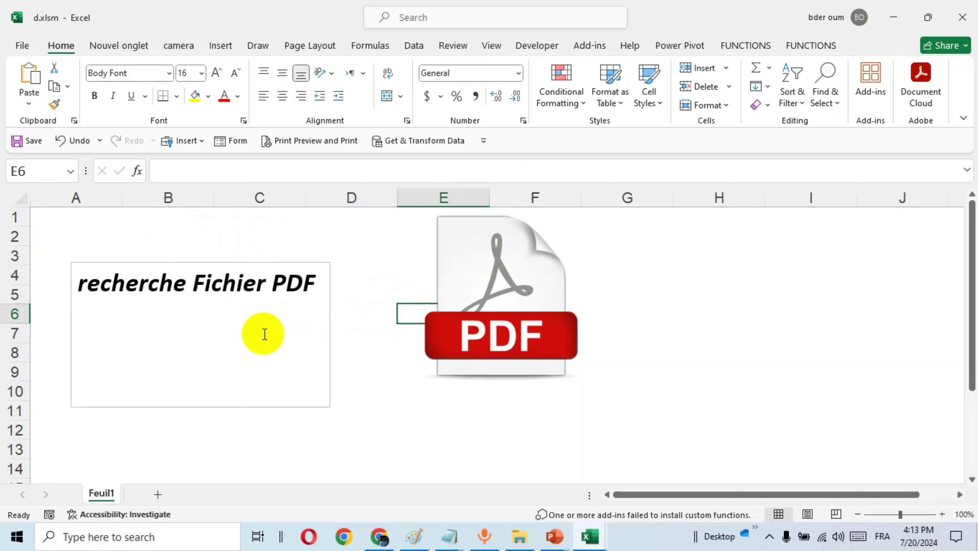
# Remove the text box's outline with No Outline.
pyautogui.click(244, 287)
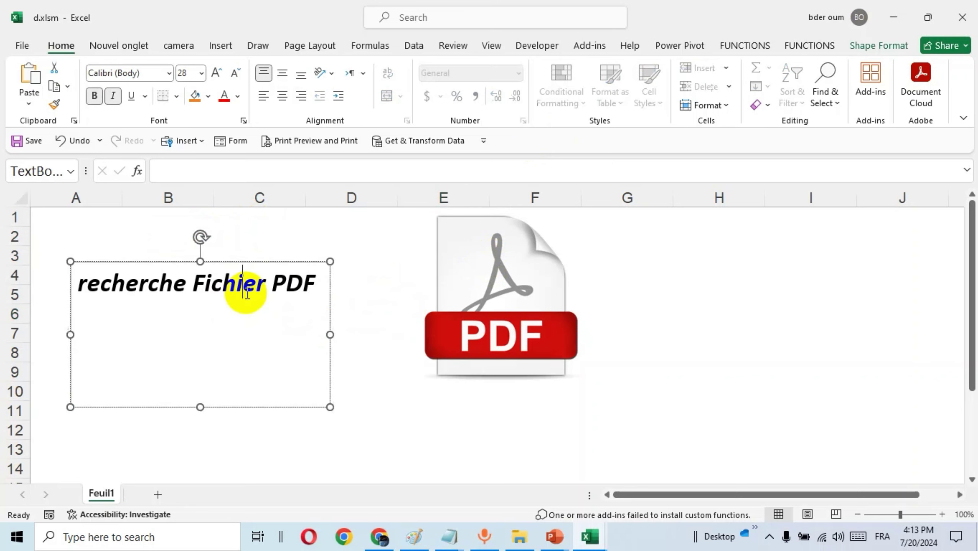
pyautogui.click(888, 47)
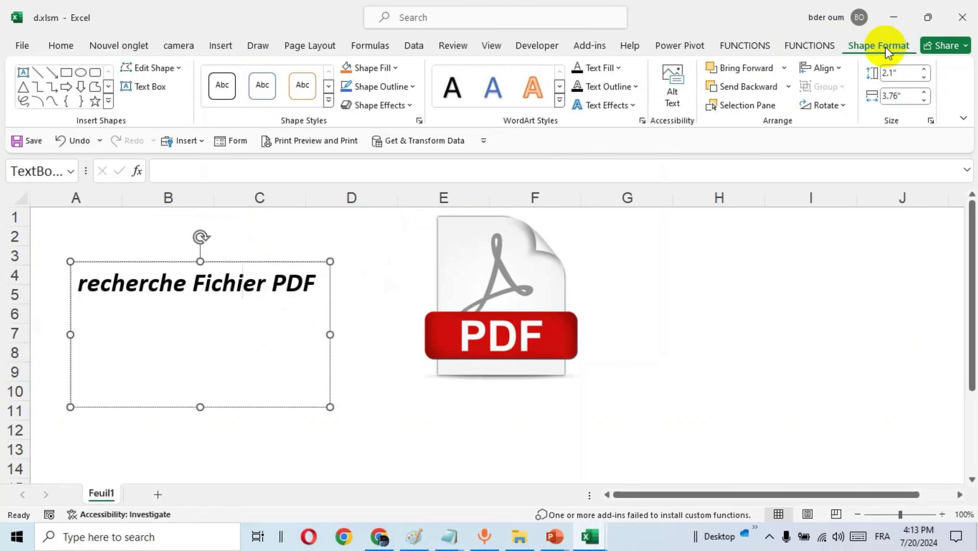
pyautogui.click(413, 86)
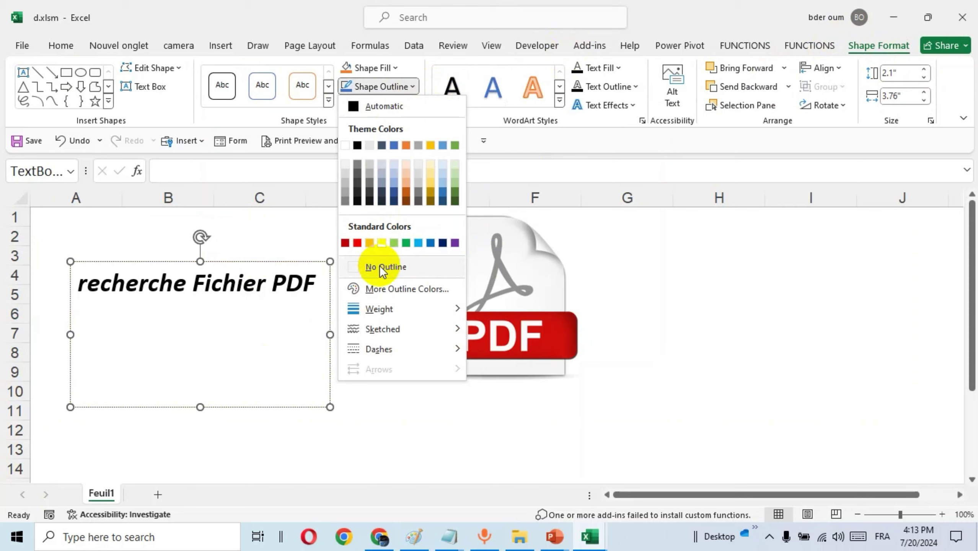
pyautogui.click(380, 267)
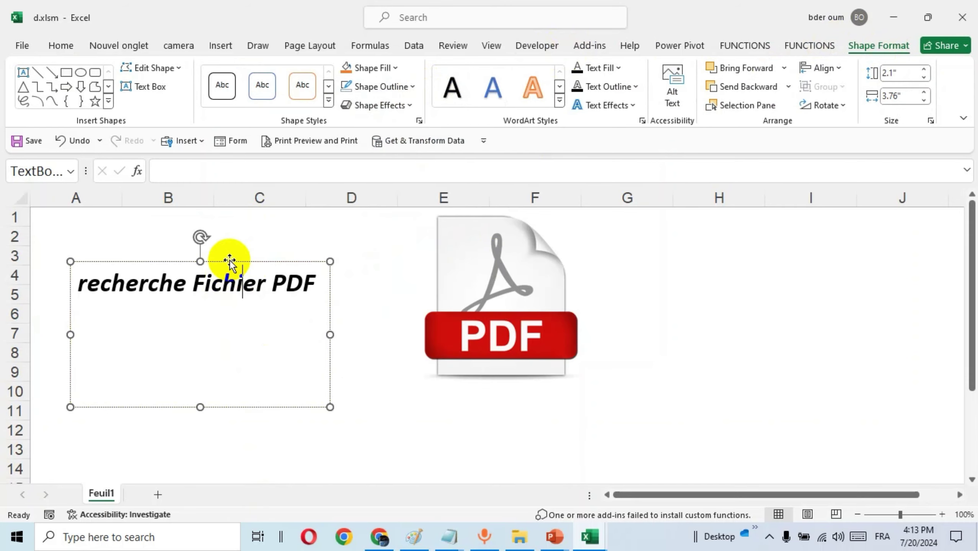
# Move the label beneath the PDF icon and group the two into one object.
pyautogui.moveTo(229, 263); pyautogui.dragTo(525, 380)
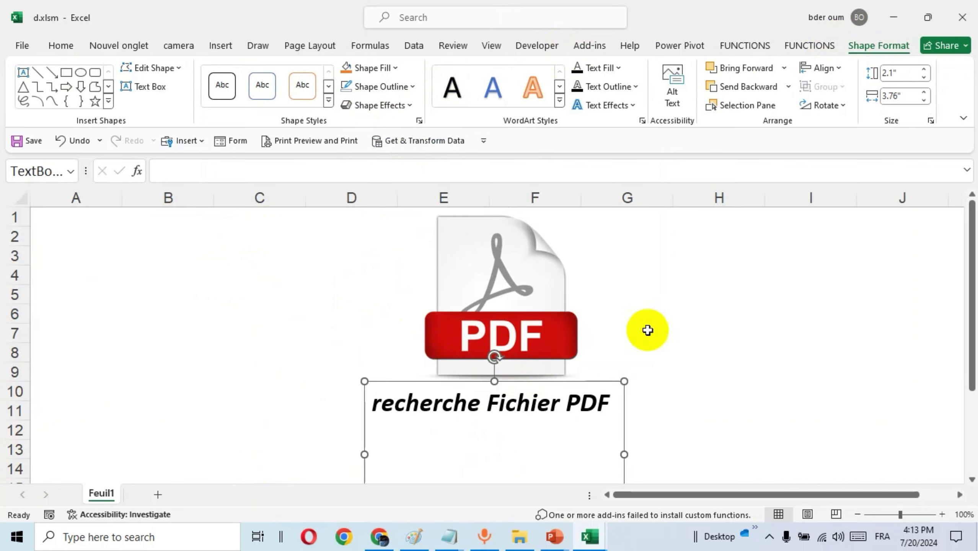
pyautogui.keyDown('ctrl'); pyautogui.click(528, 289); pyautogui.keyUp('ctrl')
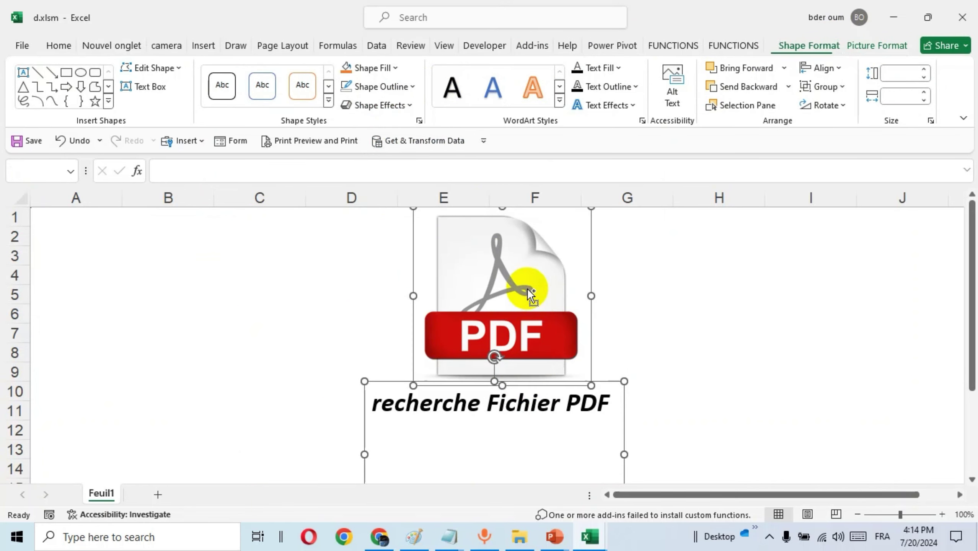
pyautogui.click(844, 91)
pyautogui.click(838, 107)
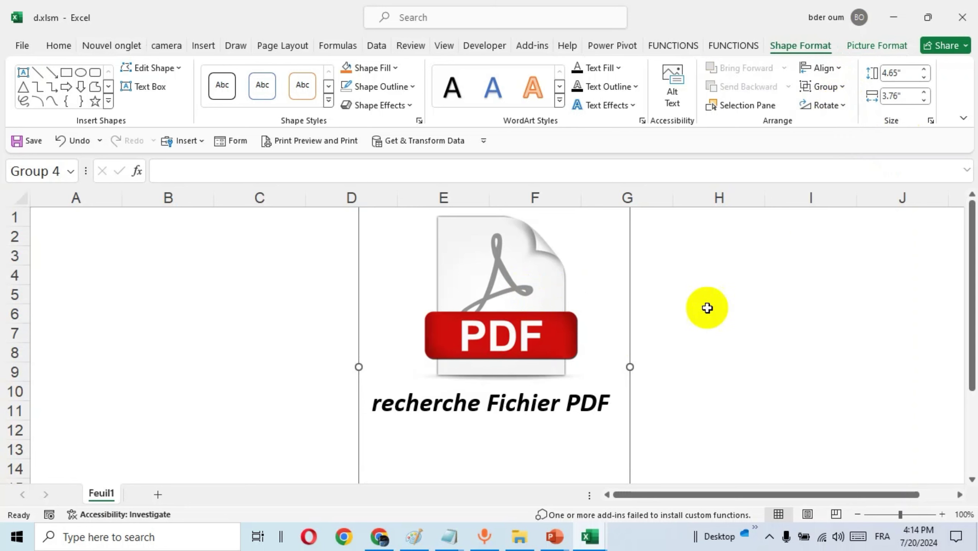
pyautogui.click(708, 290)
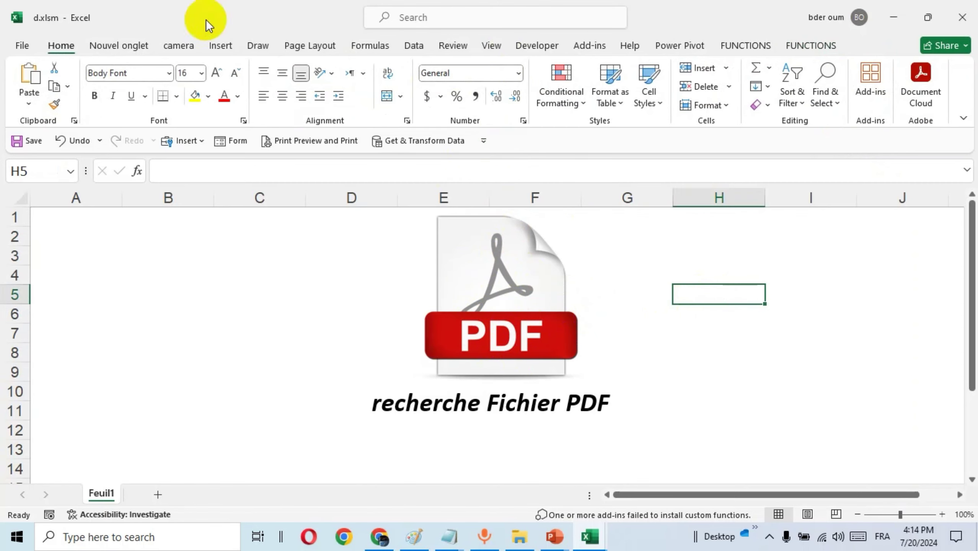
# Open the VBA editor from the Developer tab and insert a new module.
pyautogui.click(543, 46)
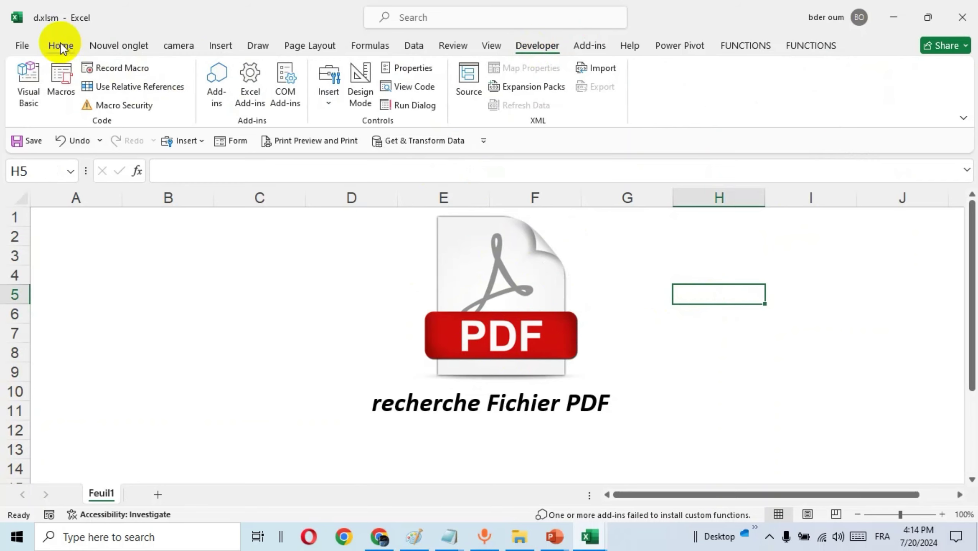
pyautogui.click(29, 85)
pyautogui.click(120, 36)
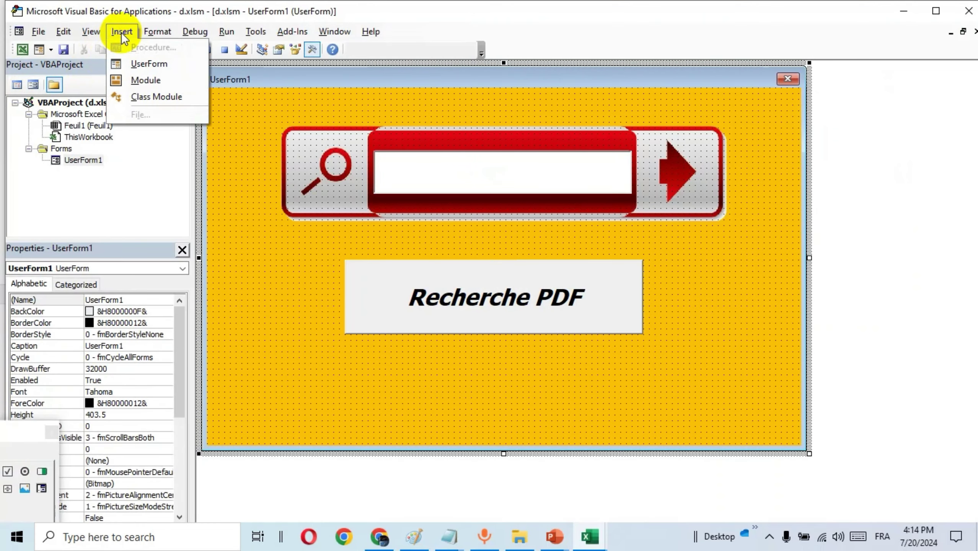
pyautogui.click(156, 82)
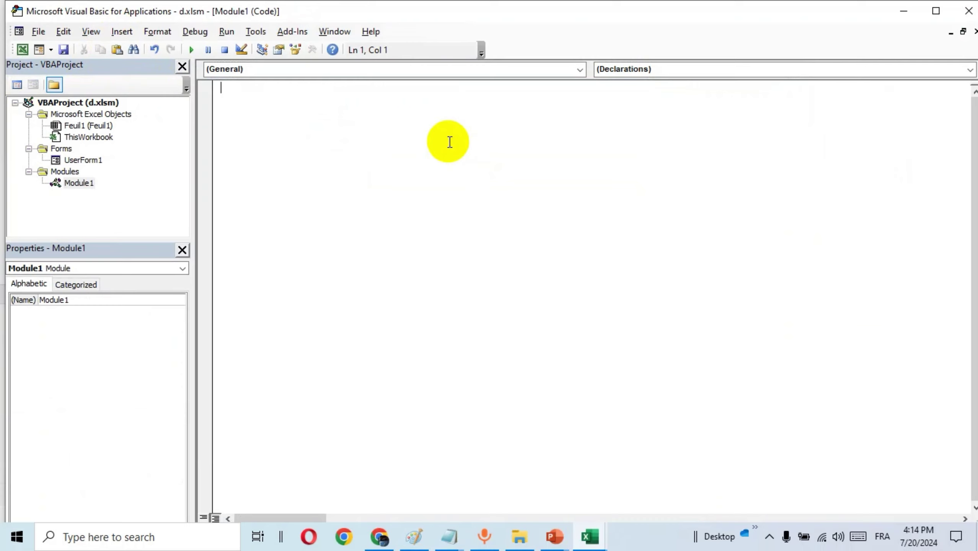
# Write Sub ouvrirfichierpdf() containing userform1.Show in Module1.
pyautogui.write('sub ouv')
pyautogui.write('ri')
pyautogui.write('rf')
pyautogui.write('ichier')
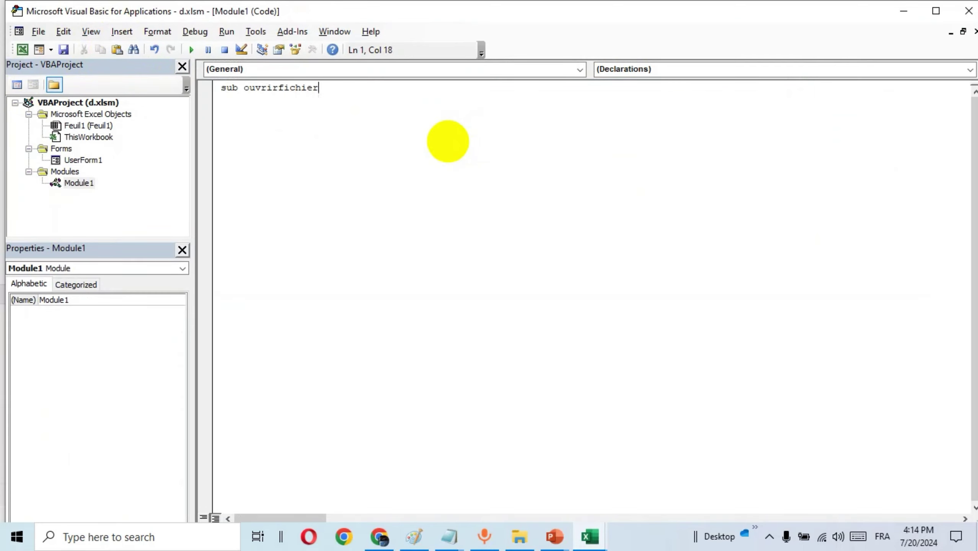
pyautogui.write('pdf')
pyautogui.press('Return')
pyautogui.write('userform')
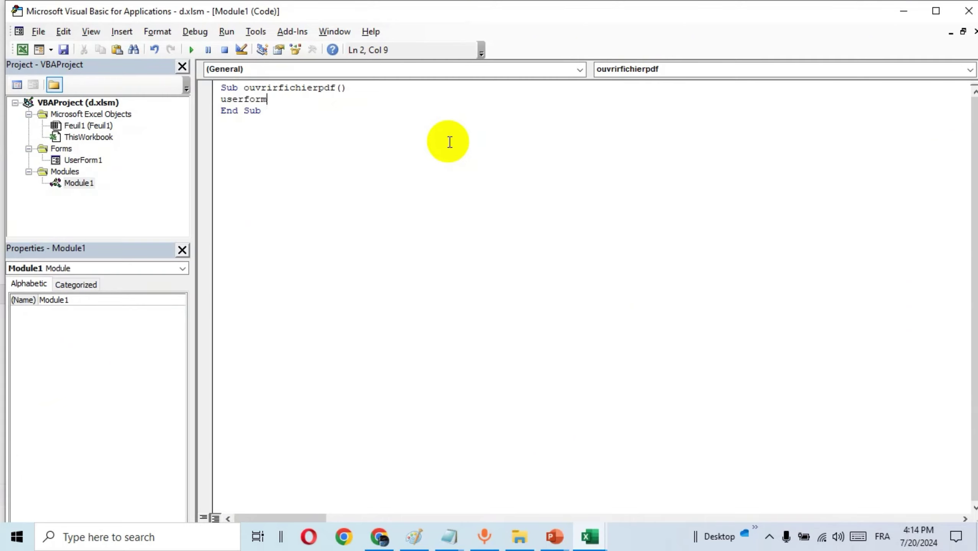
pyautogui.write('.')
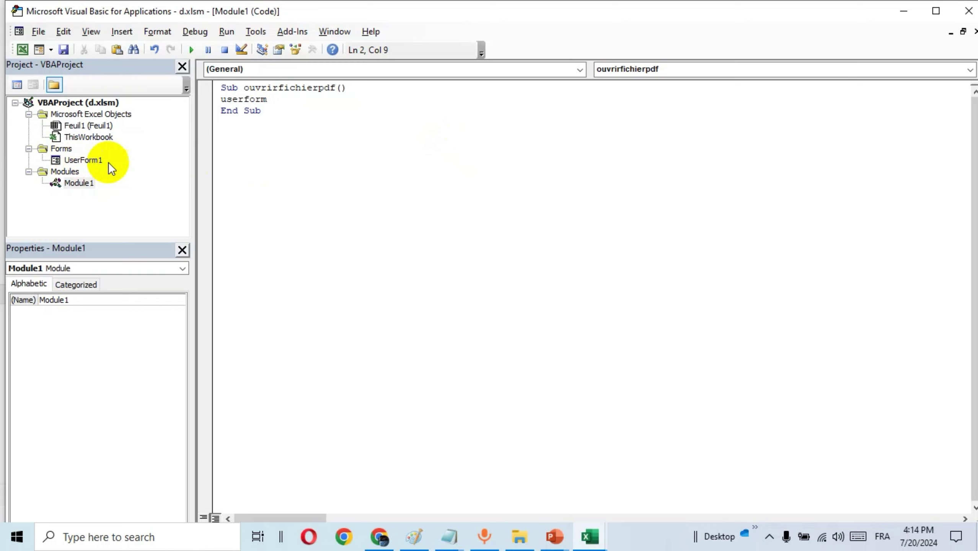
pyautogui.write('1.')
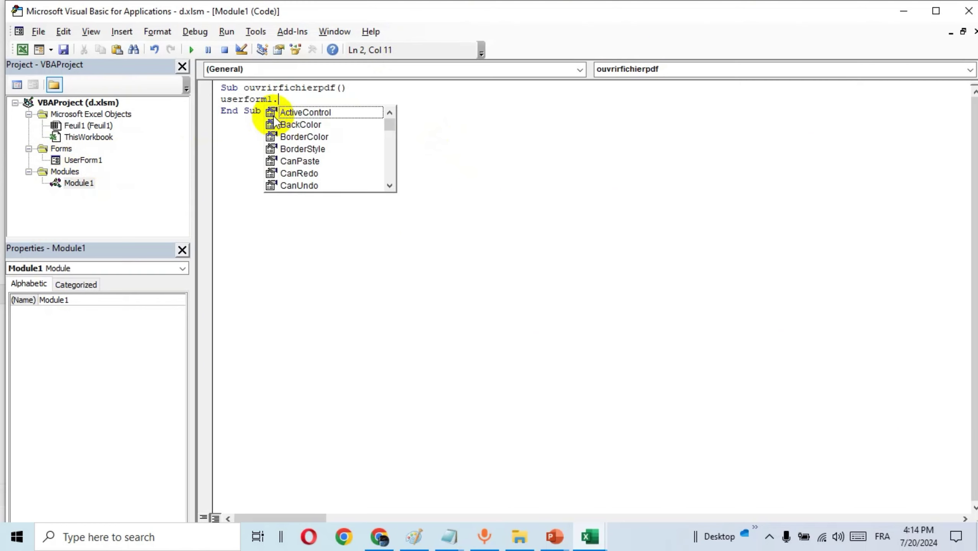
pyautogui.write('sh')
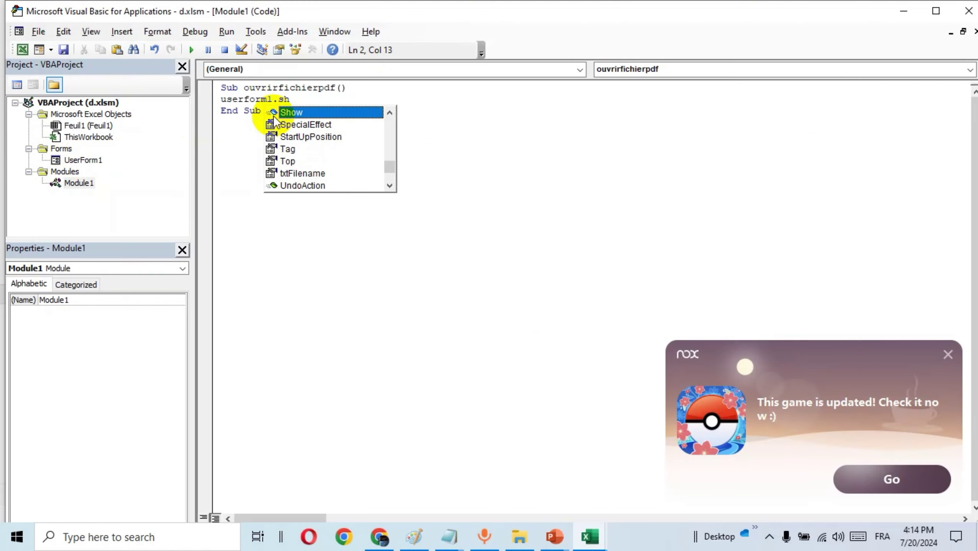
pyautogui.doubleClick(285, 112)
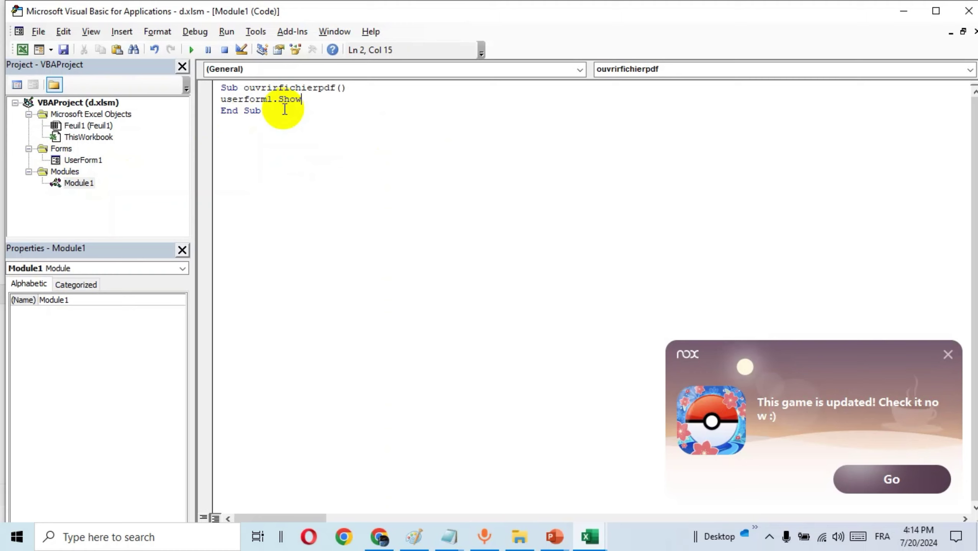
pyautogui.click(948, 354)
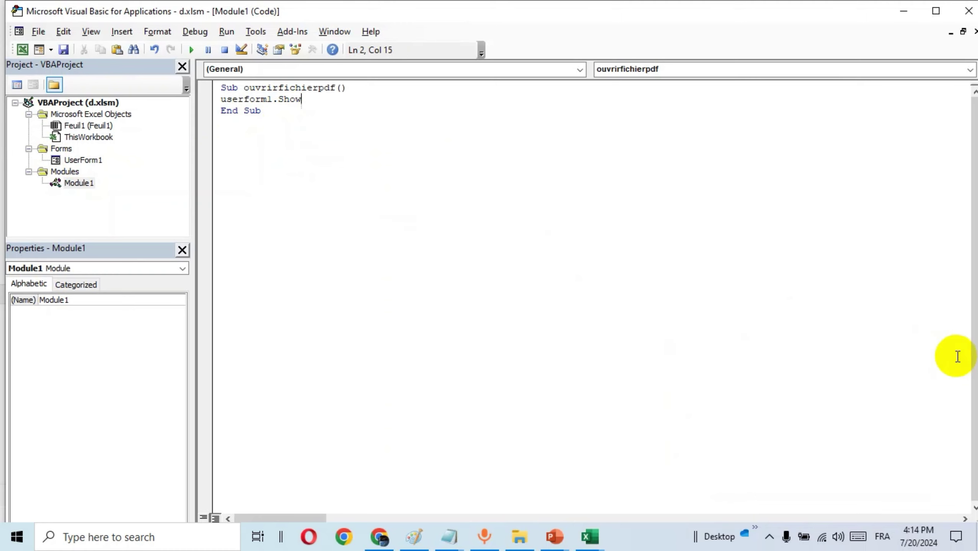
# Assign the ouvrirfichierpdf macro to the grouped PDF icon and label via Assign Macro.
pyautogui.click(22, 49)
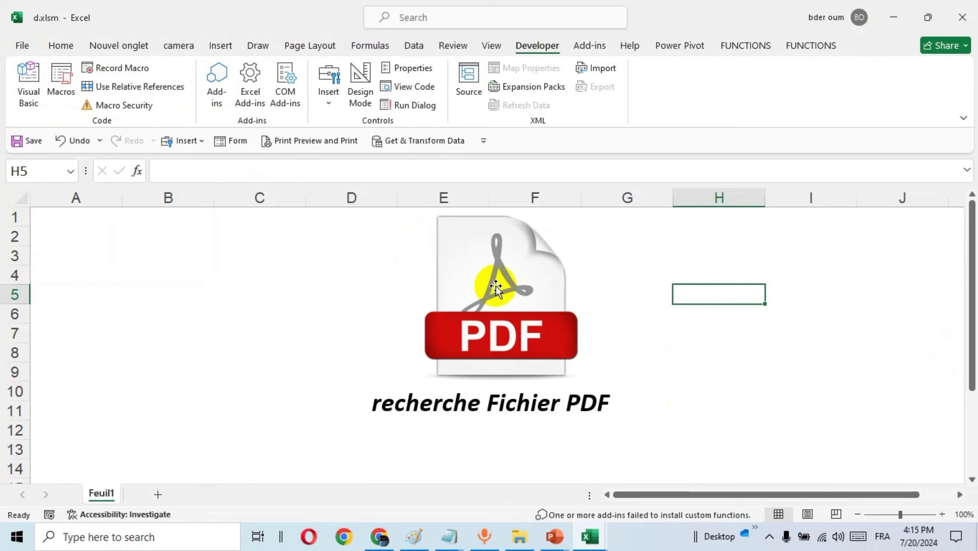
pyautogui.rightClick(508, 292)
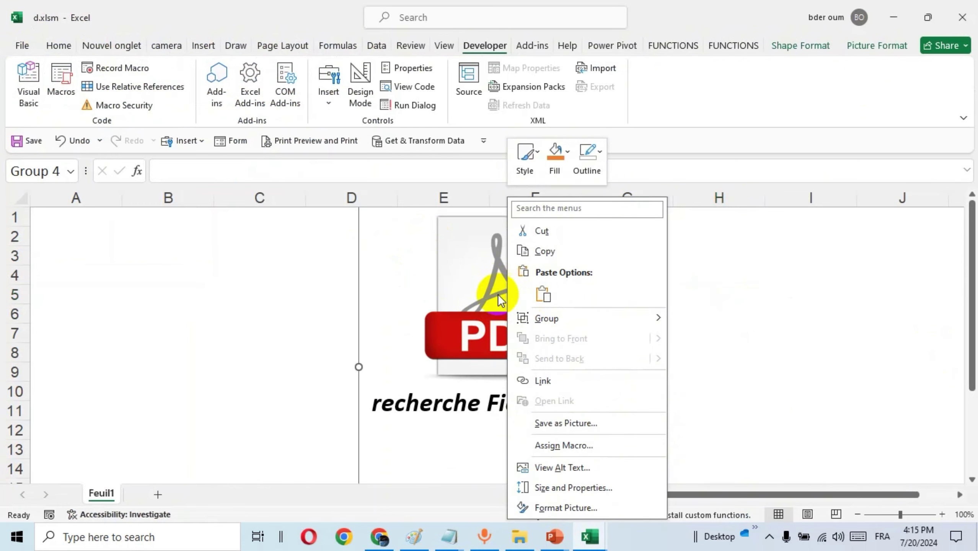
pyautogui.click(585, 445)
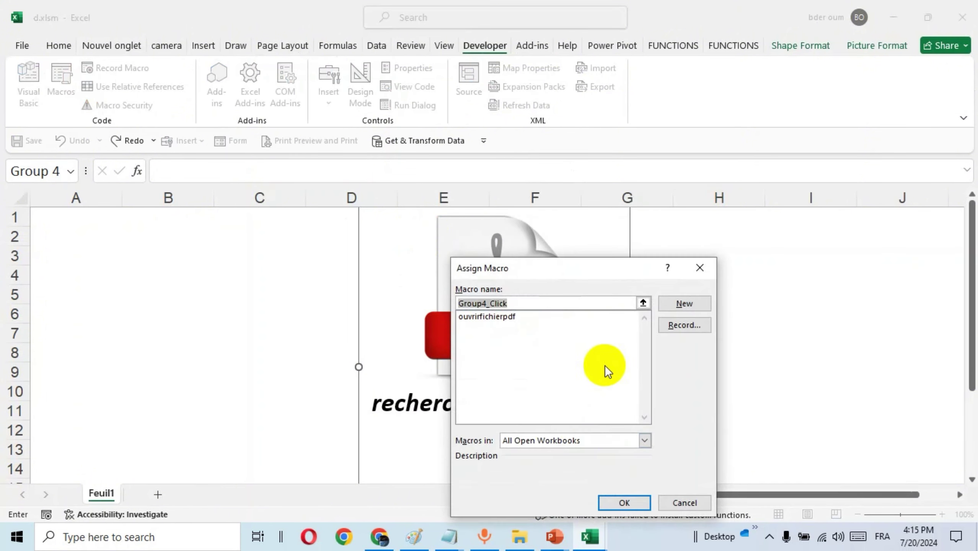
pyautogui.click(499, 316)
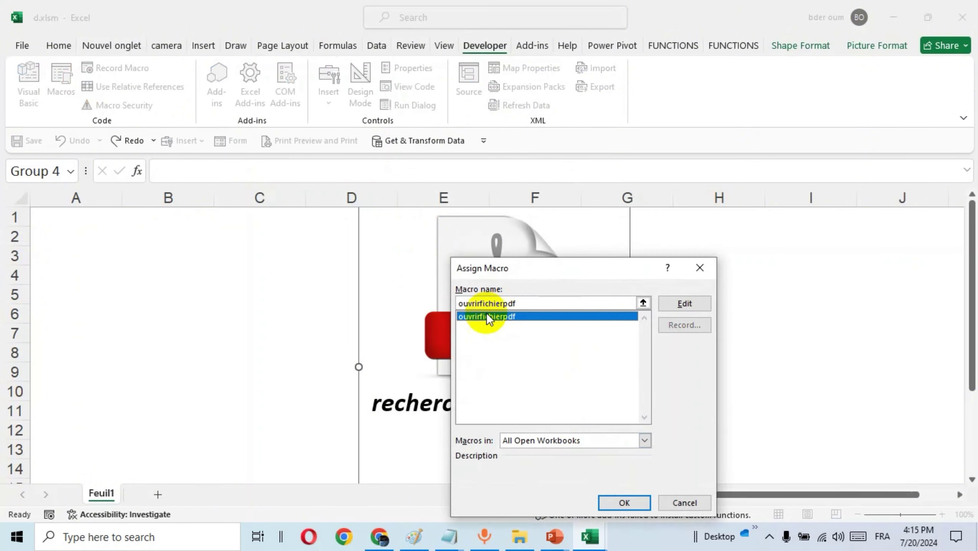
pyautogui.click(624, 501)
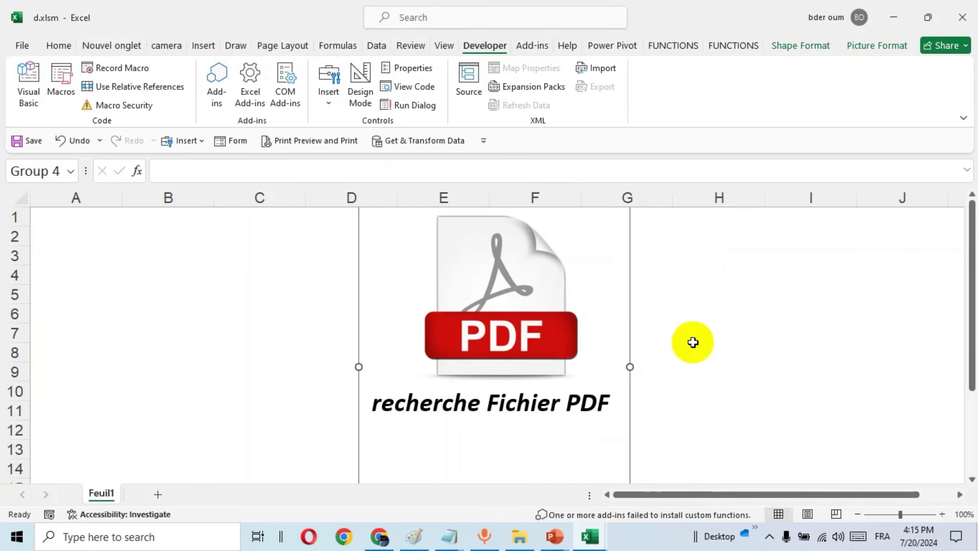
pyautogui.click(697, 326)
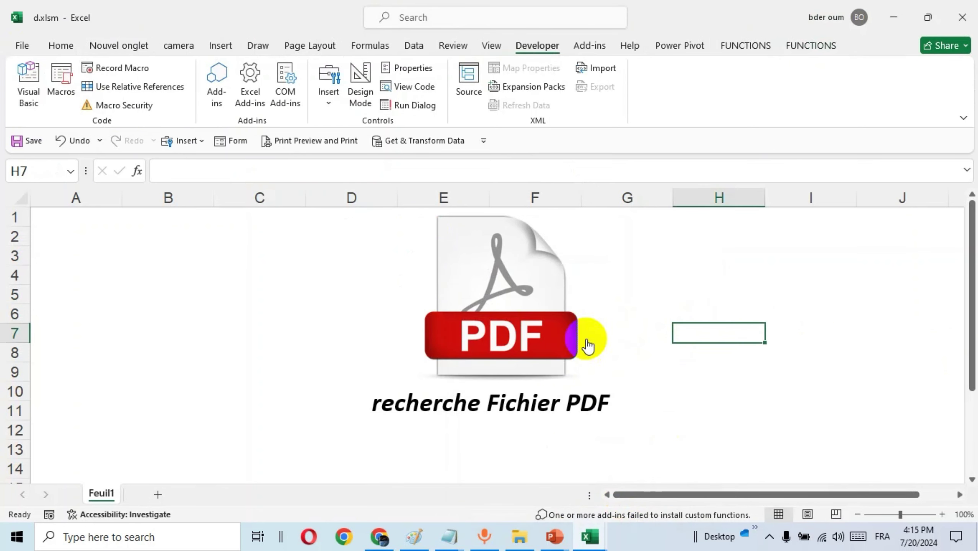
pyautogui.click(529, 329)
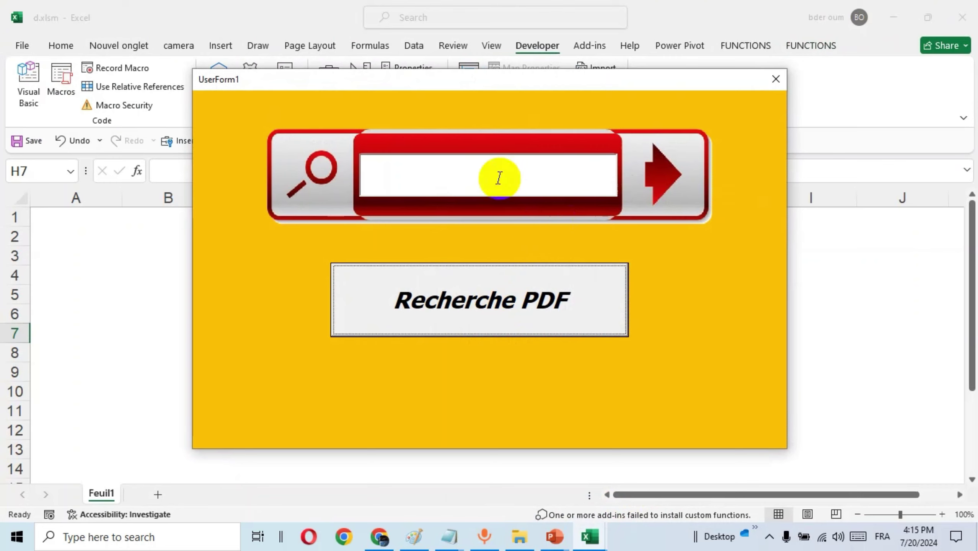
# Search facture in the form opened by the PDF icon, then close the form.
pyautogui.click(497, 176)
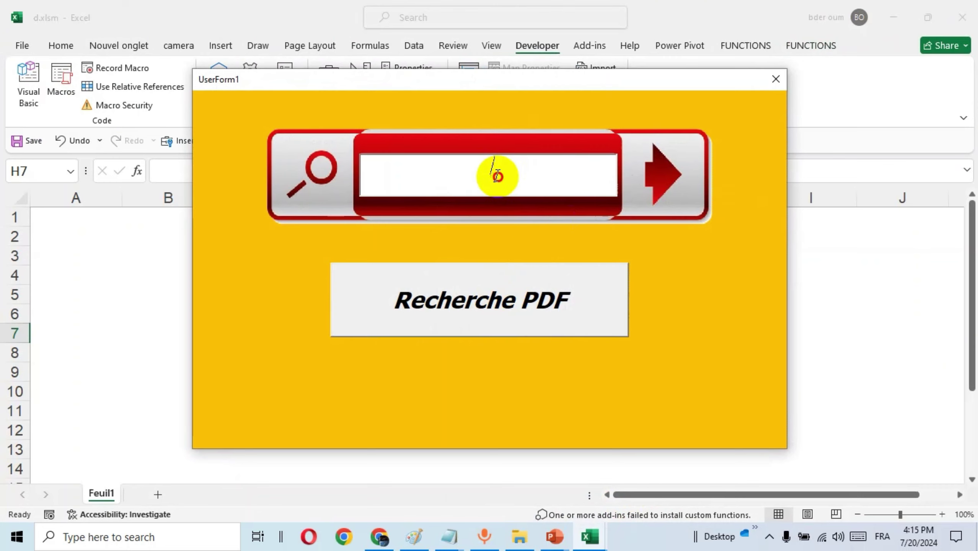
pyautogui.write('fac')
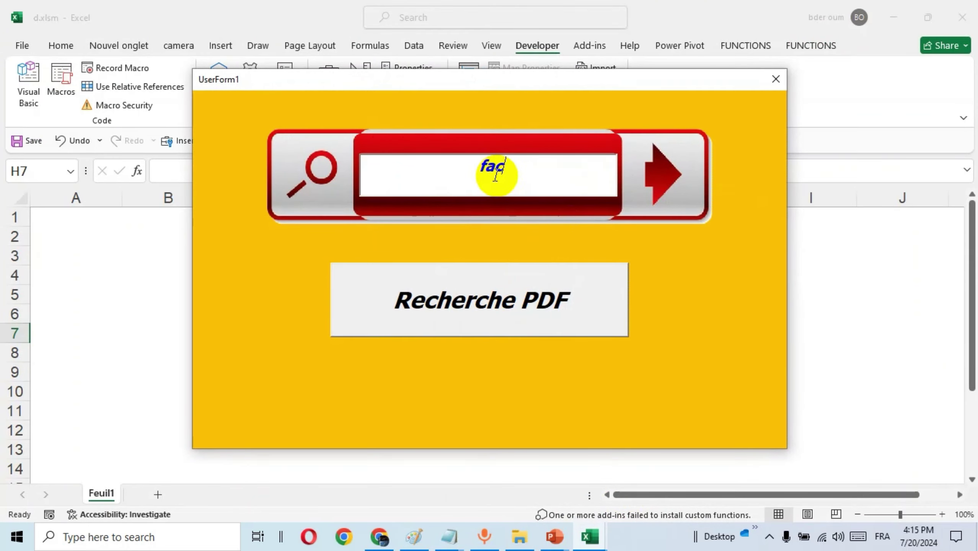
pyautogui.write('ture')
pyautogui.click(489, 293)
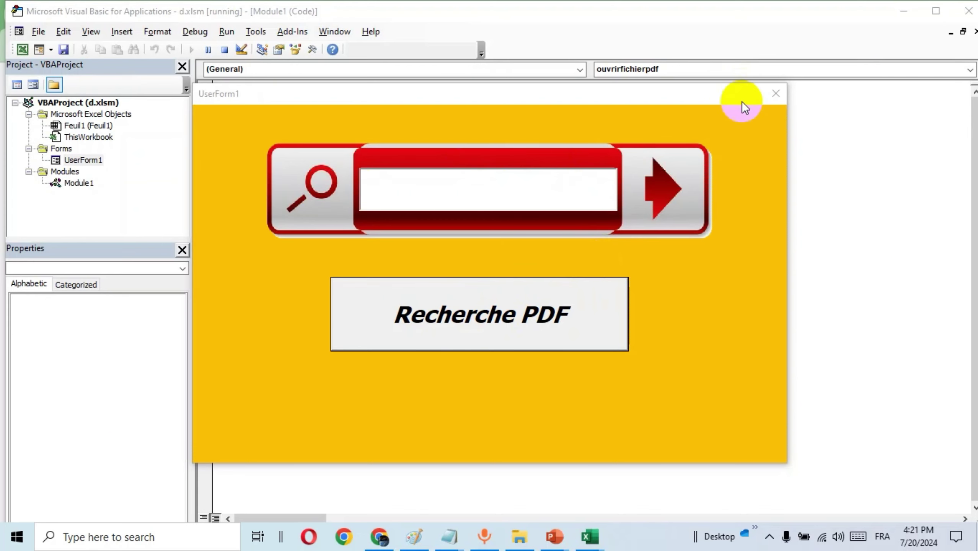
pyautogui.click(778, 93)
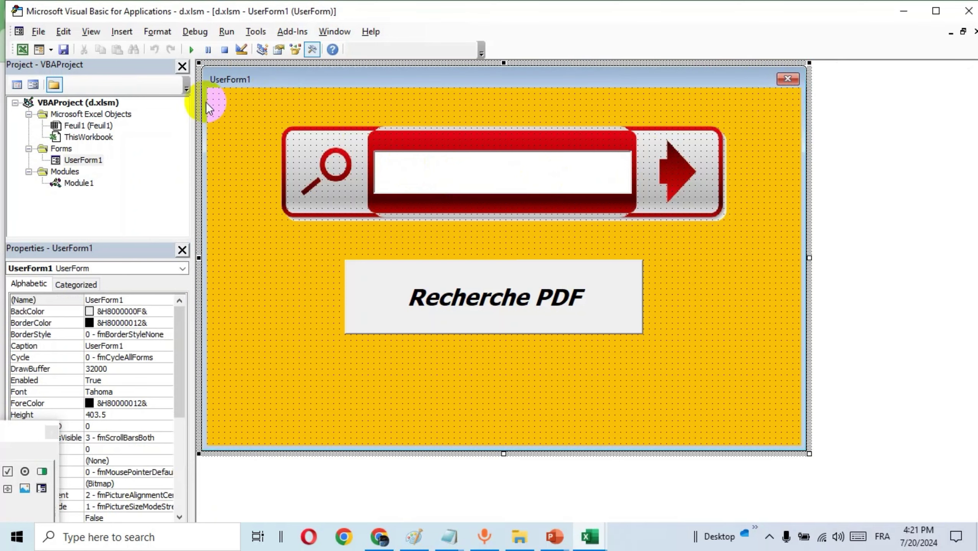
pyautogui.click(20, 56)
# Save the workbook over d.xlsm as an Excel Macro-Enabled Workbook (*.xlsm).
pyautogui.click(24, 46)
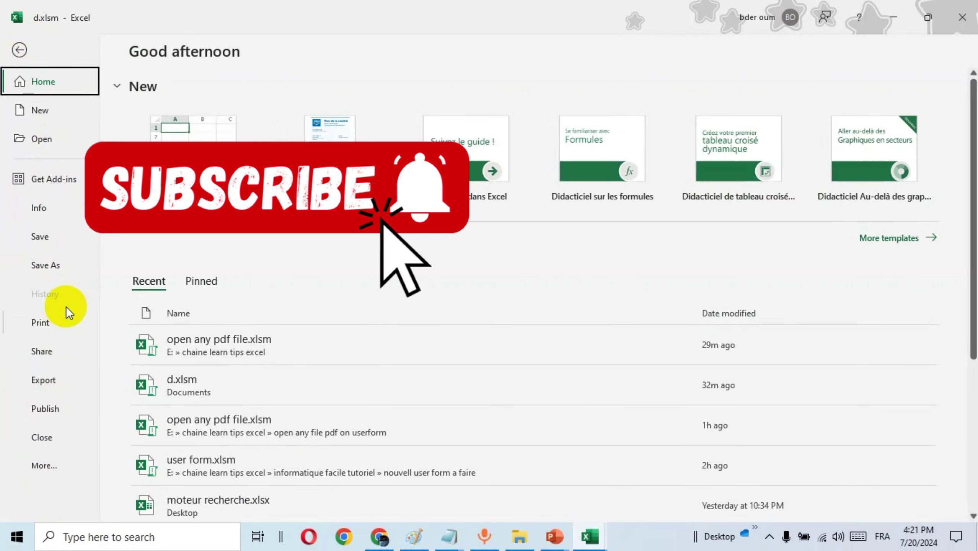
pyautogui.click(65, 267)
pyautogui.click(179, 278)
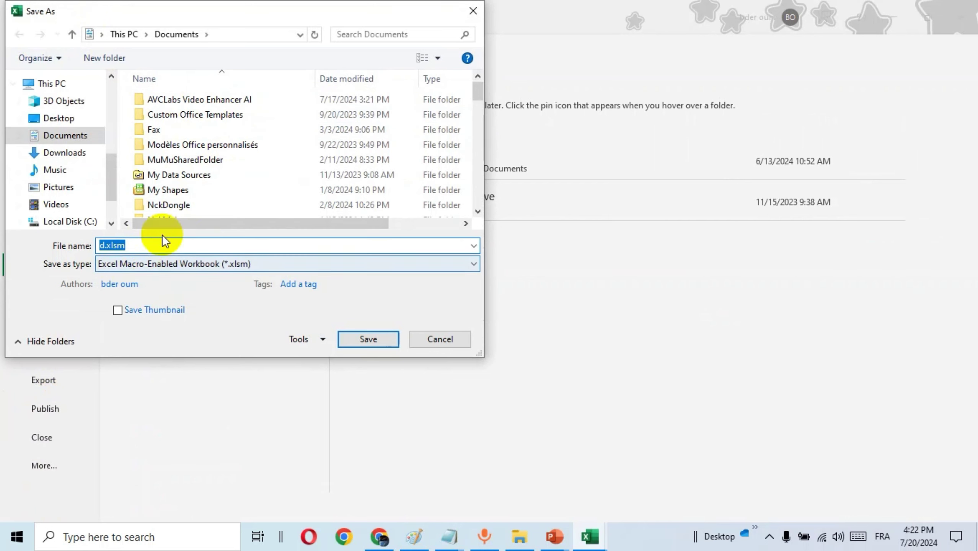
pyautogui.click(232, 266)
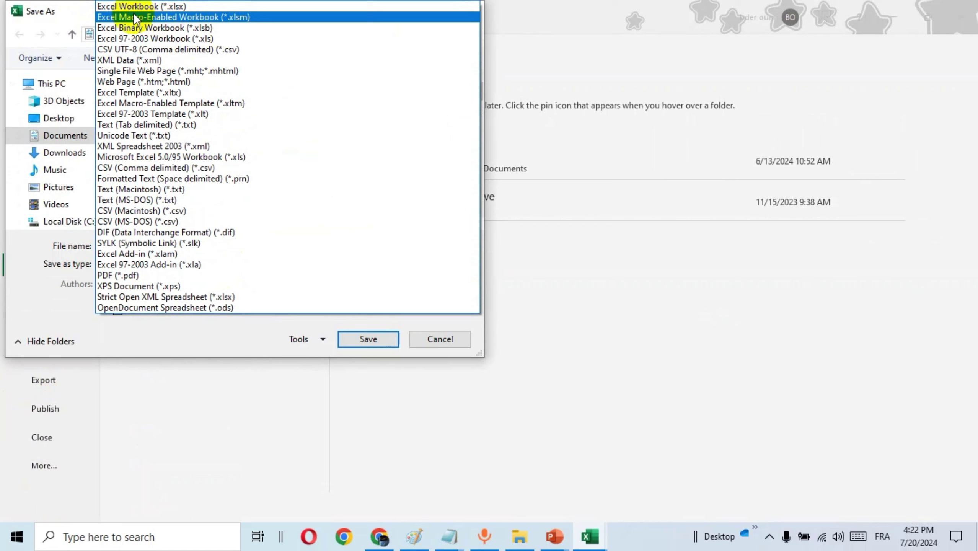
pyautogui.click(157, 17)
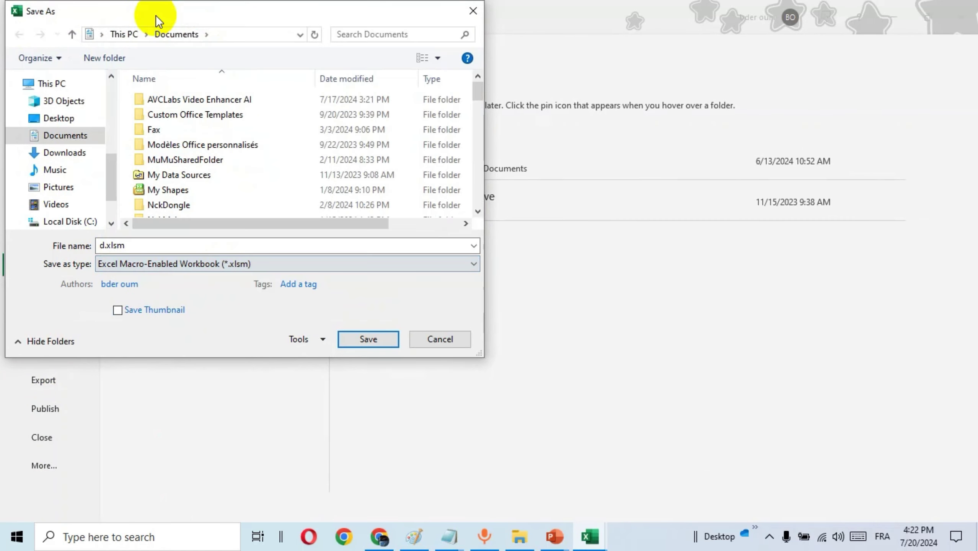
pyautogui.click(368, 339)
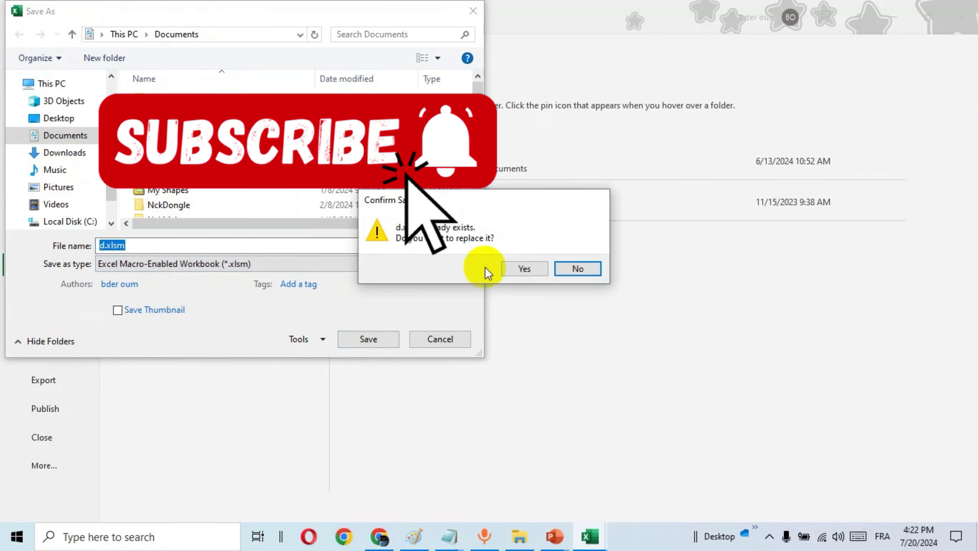
pyautogui.click(511, 269)
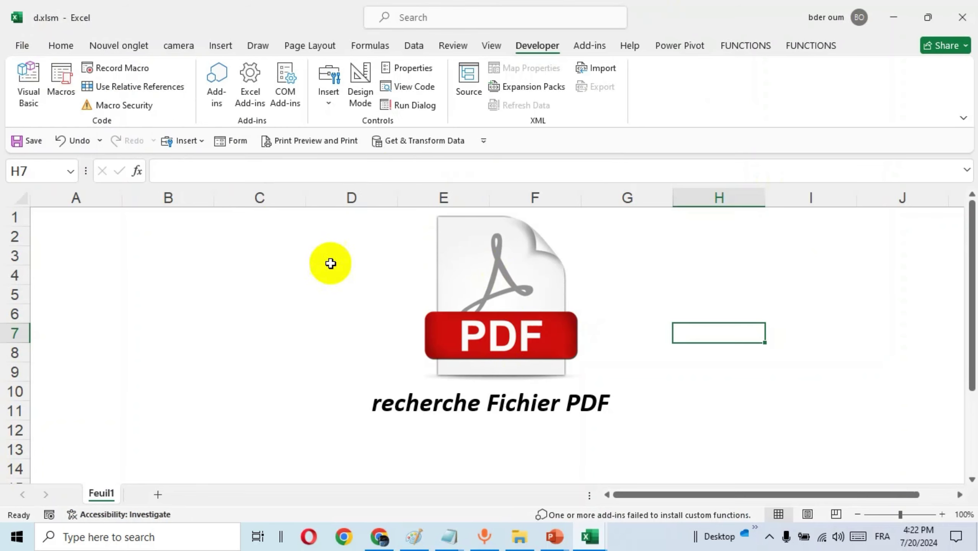
# Test that the PDF icon opens the yellow search form, then close it.
pyautogui.click(498, 316)
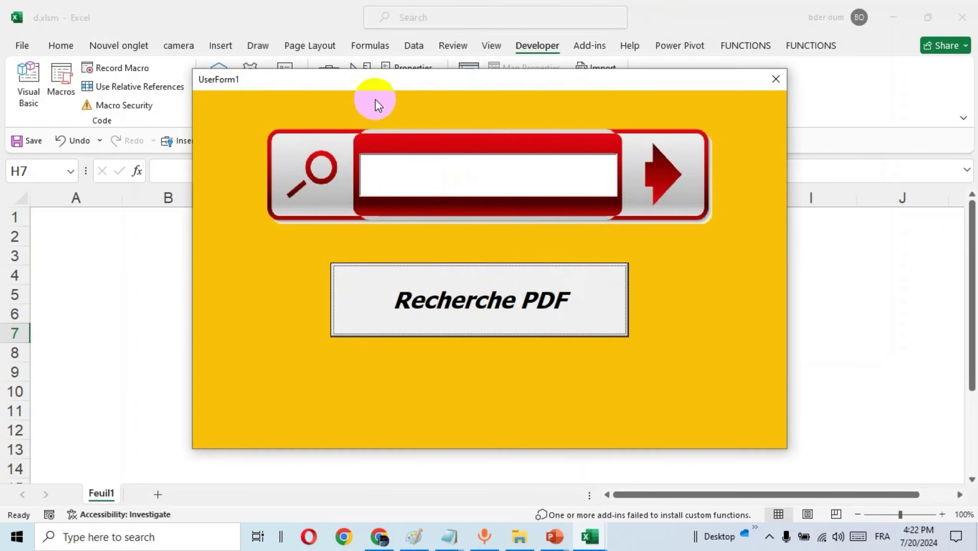
pyautogui.click(777, 79)
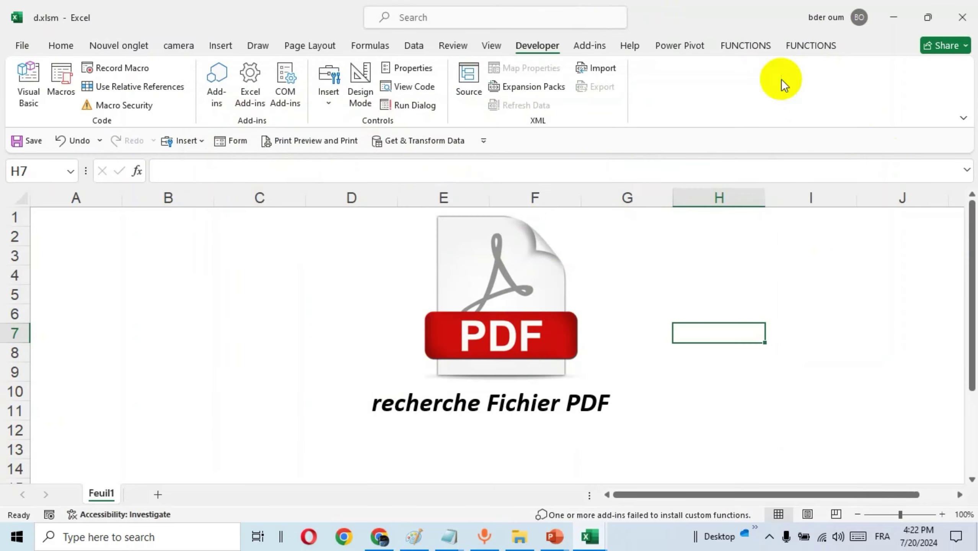